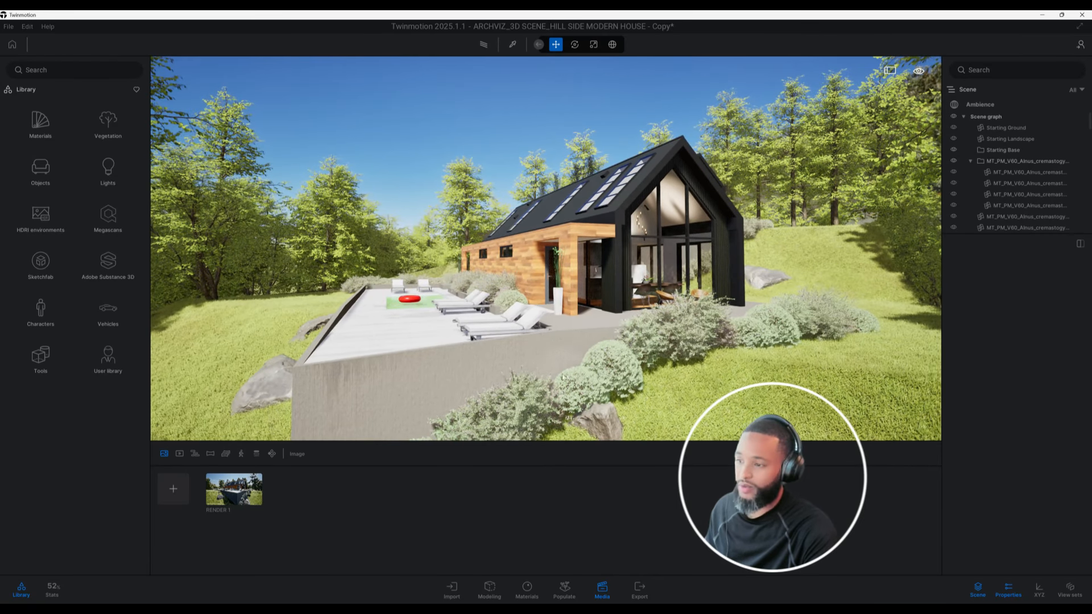
- Select the scattered bushes and the large sandstone rock along the retaining wall to examine the placed landscaping
left_click(647, 351)
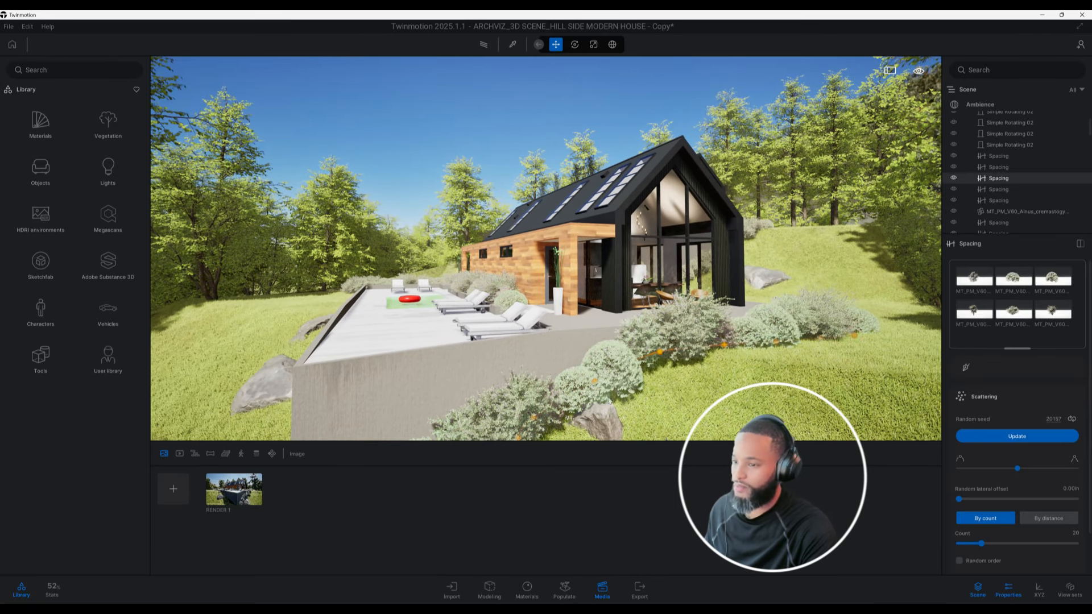
middle_click_drag(630, 376, 554, 412)
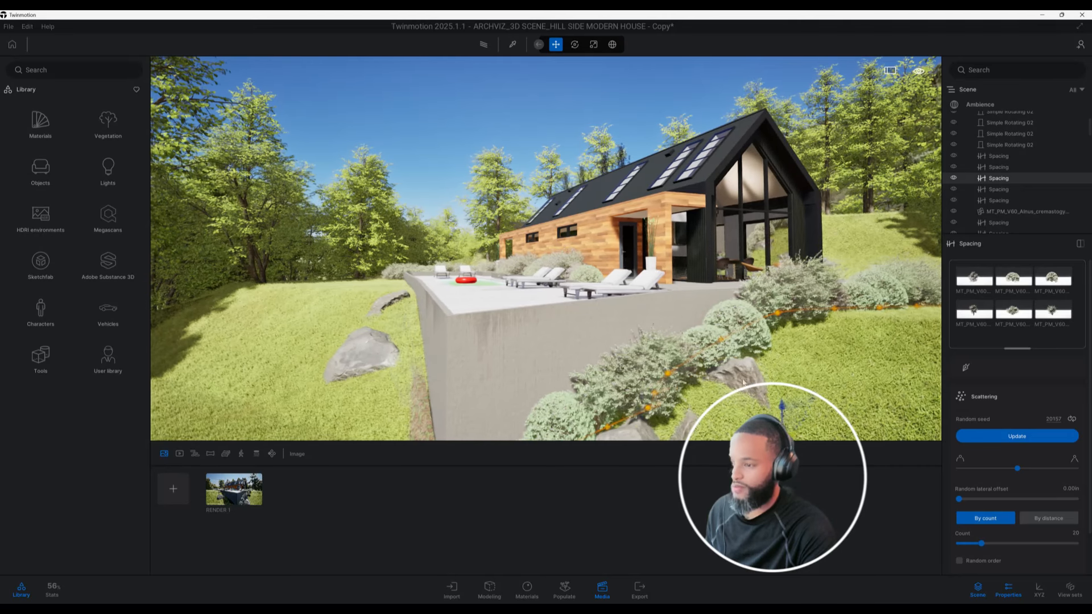
left_click(739, 377)
middle_click_drag(707, 380, 683, 392)
scroll(684, 391, "down", 2)
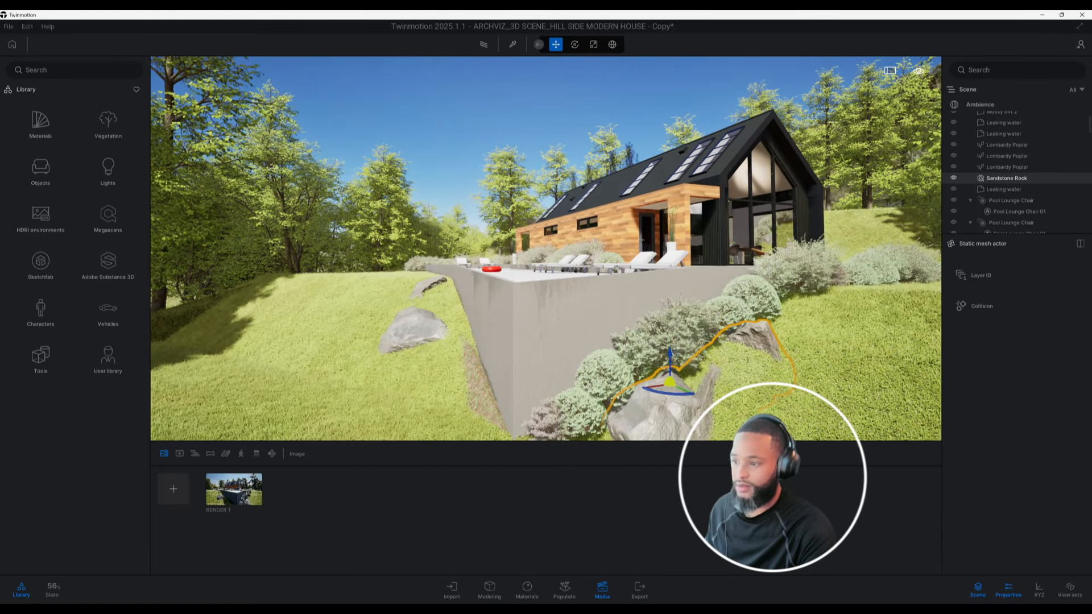
middle_click_drag(695, 380, 718, 345)
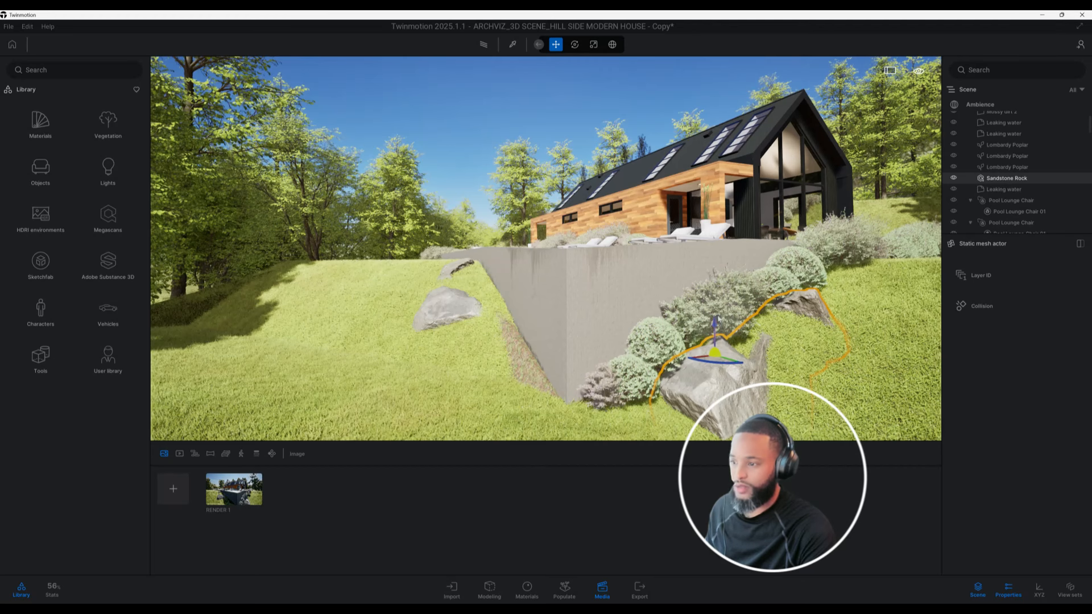
- Raise the sandstone rock on the grassy slope beside the terrace wall out of the ground
left_click(463, 309)
middle_click_drag(466, 307, 500, 323)
left_click_drag(499, 323, 496, 297)
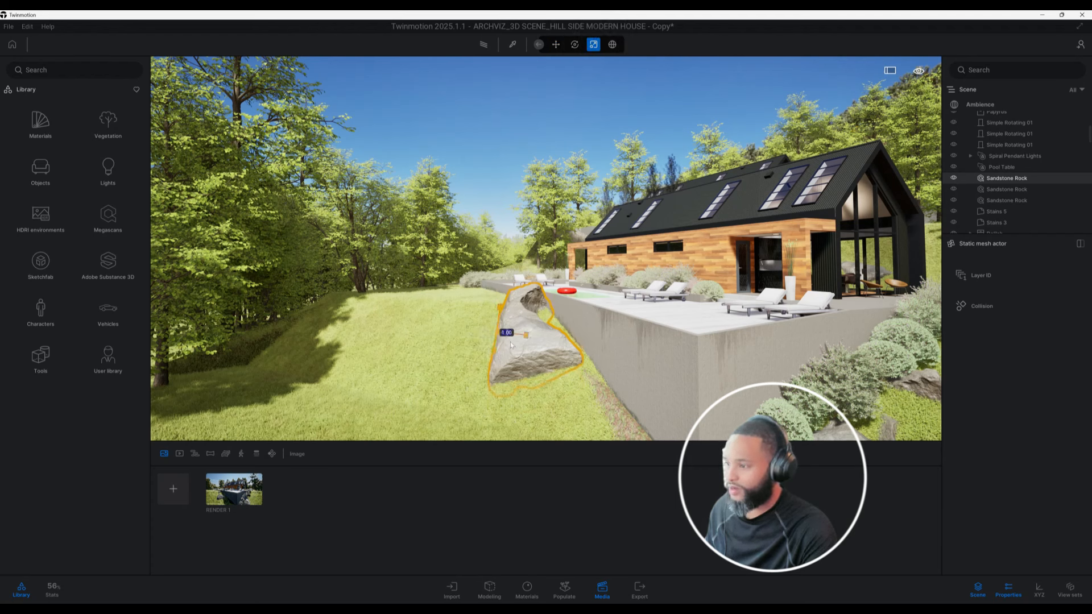
- Scale the raised sandstone rock smaller, enlarge it well beyond its original size, and shrink it again
left_click_drag(510, 343, 530, 373)
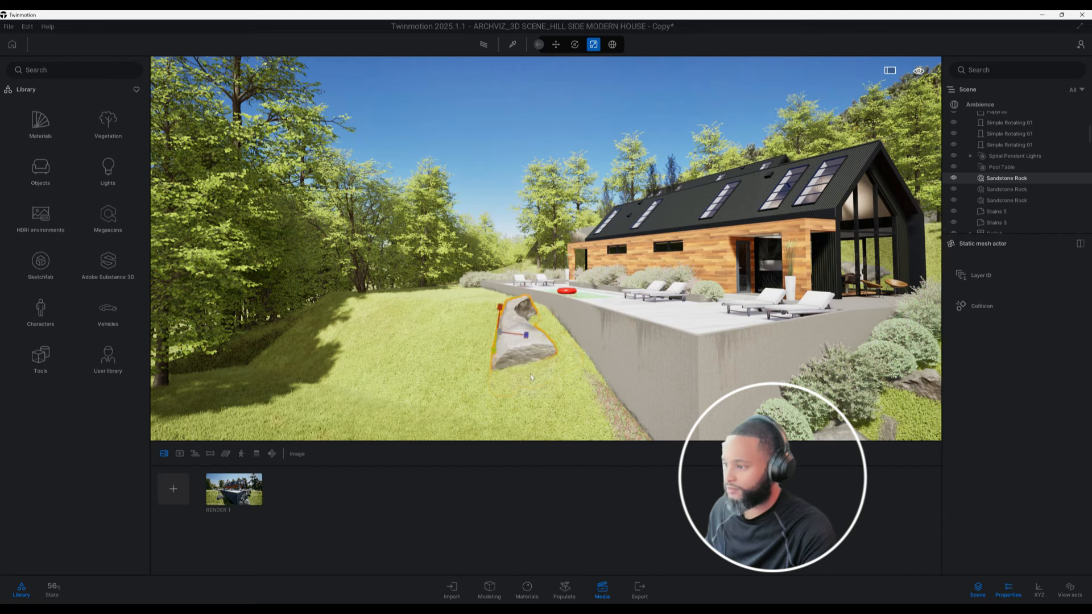
scroll(530, 373, "up", 6)
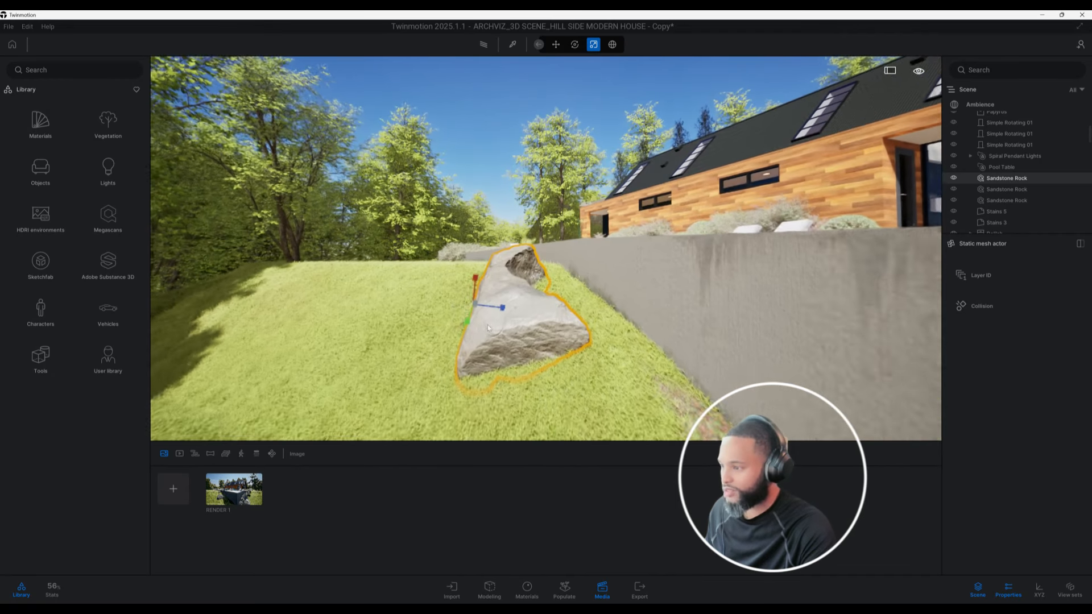
scroll(488, 328, "down", 6)
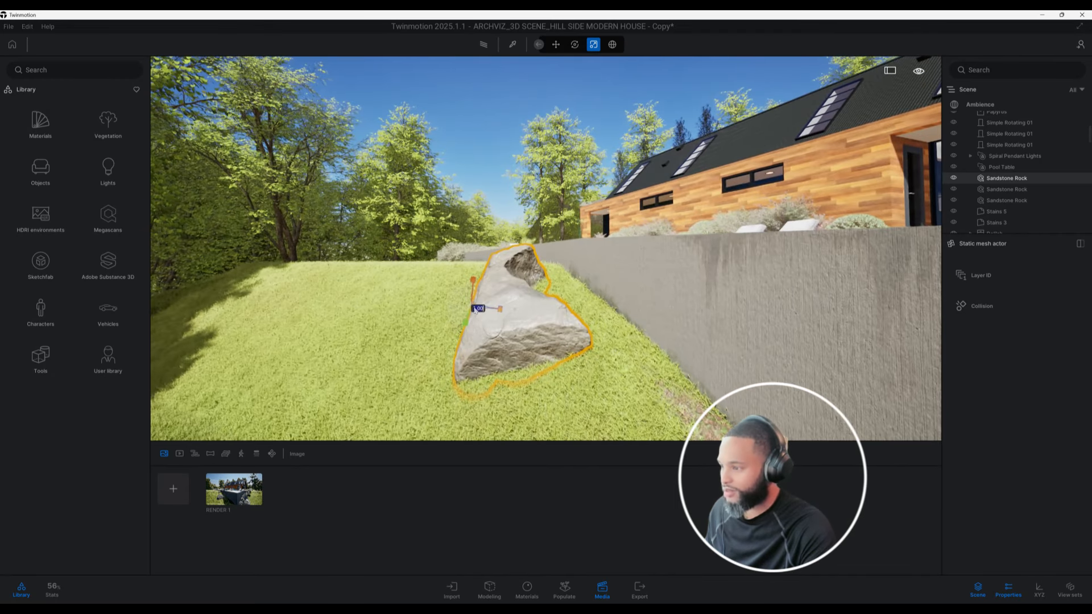
left_click_drag(488, 328, 494, 292)
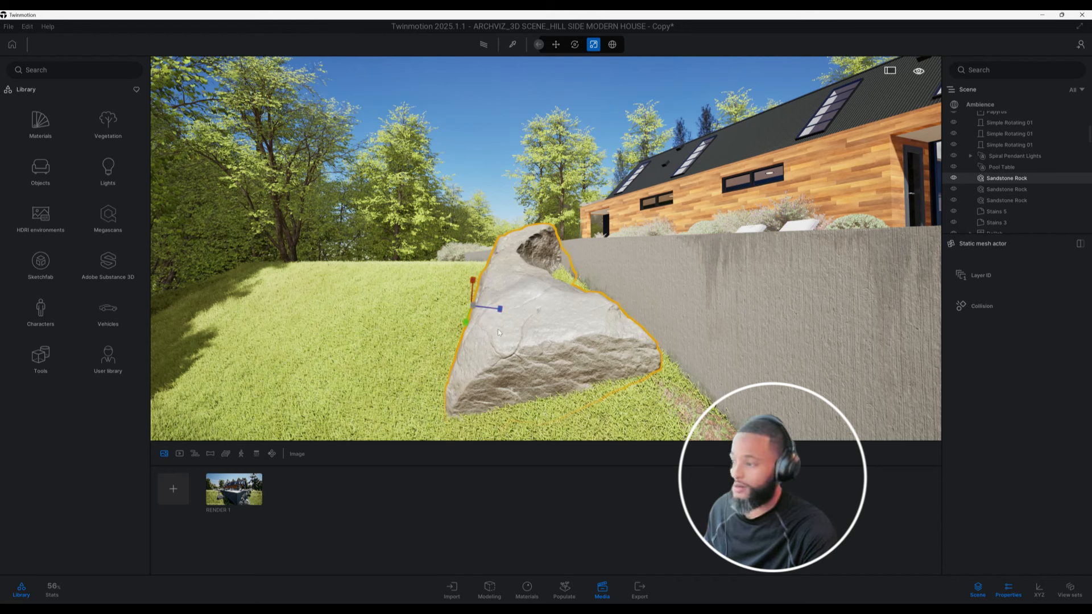
key("ctrl")
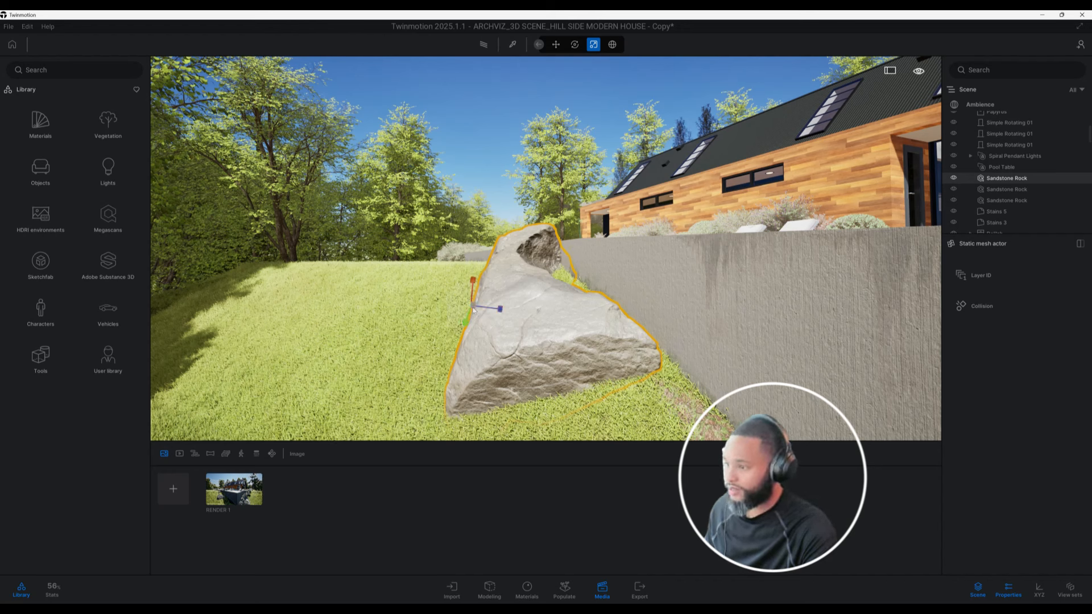
left_click_drag(474, 310, 518, 343)
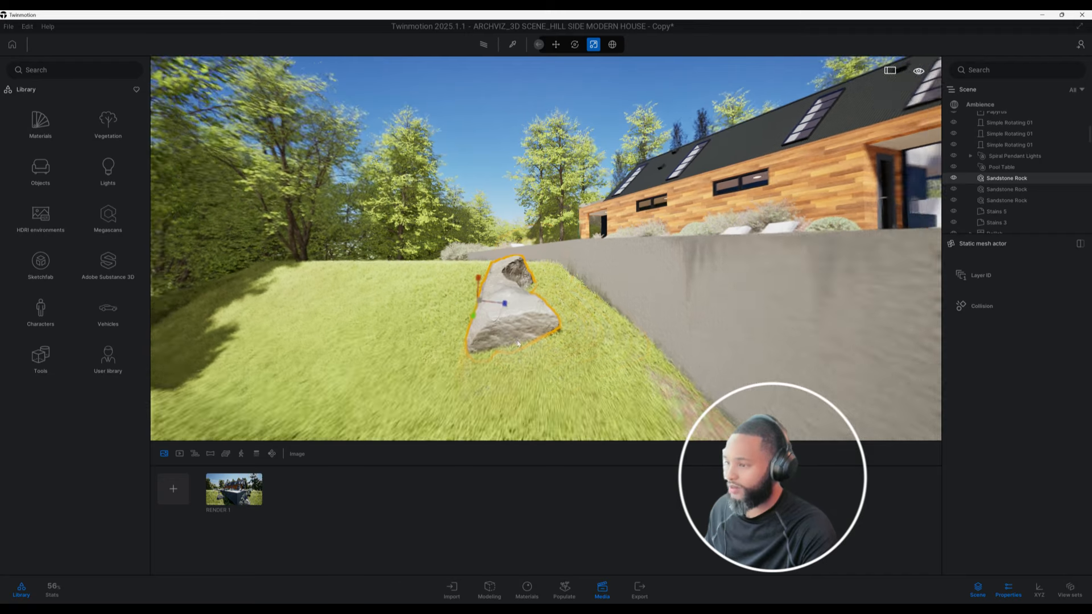
- Undo the scaling and raising of the sandstone rock on the slope
scroll(517, 344, "down", 2)
right_click_drag(518, 344, 523, 353)
scroll(523, 352, "down", 2)
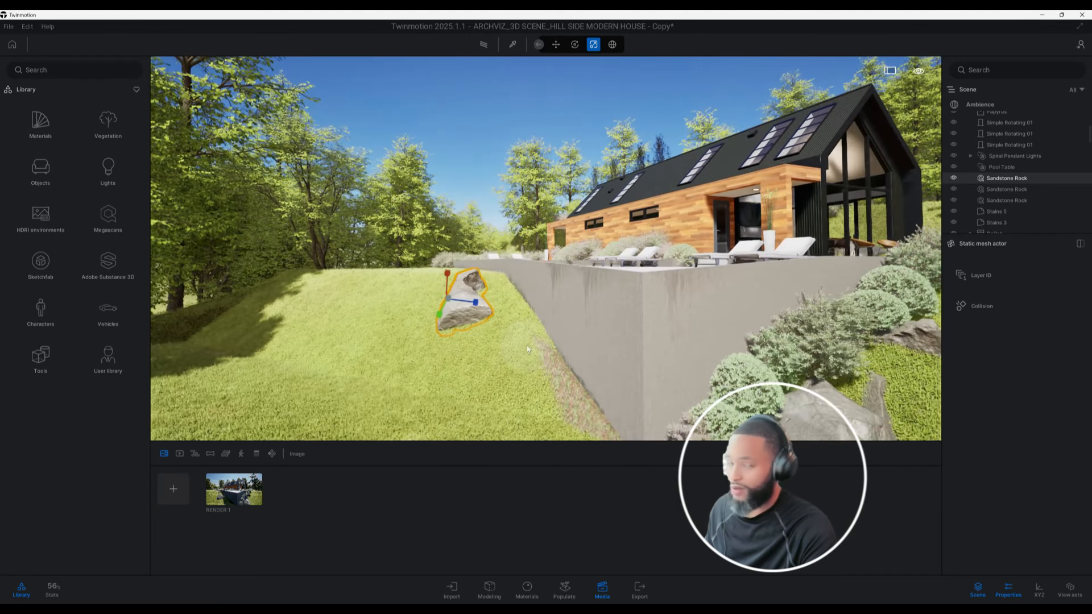
middle_click_drag(527, 346, 532, 349, "shift")
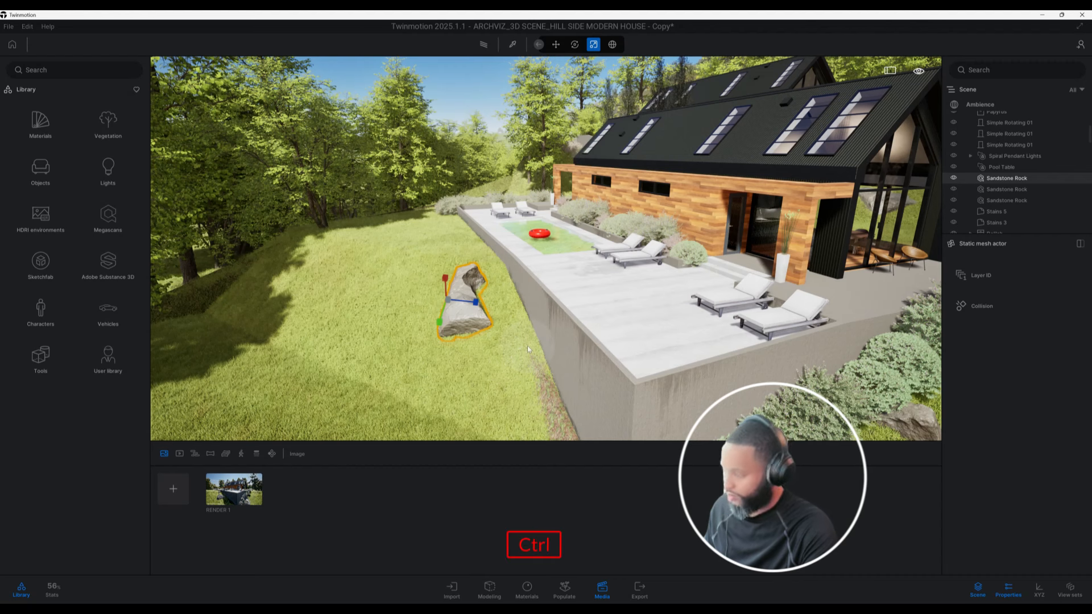
key("ctrl+z")
key("ctrl+z")
key("ctrl+z")
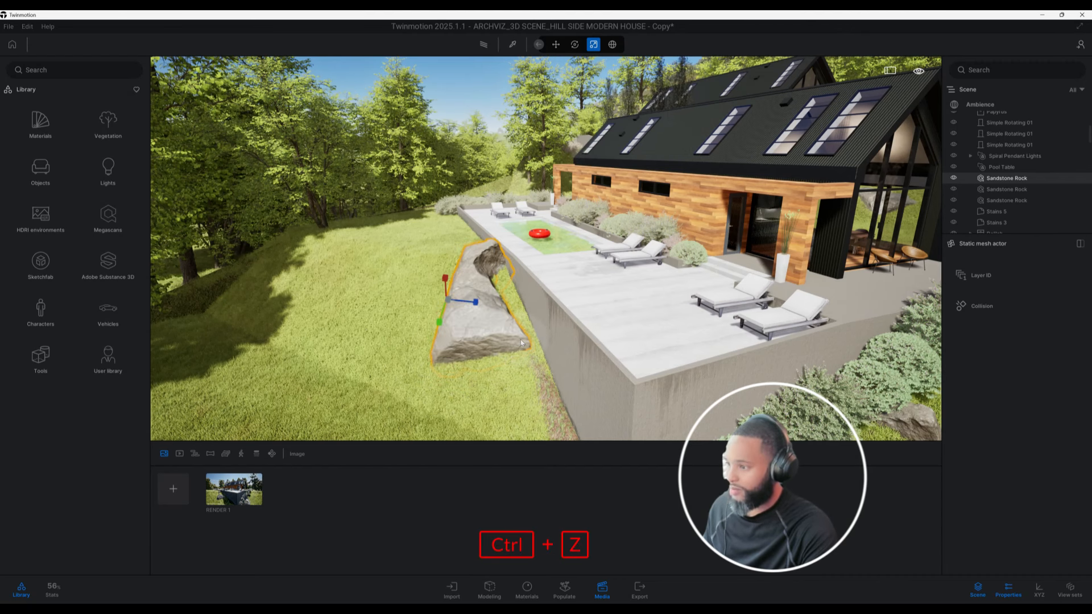
key("ctrl+z")
key("ctrl+z")
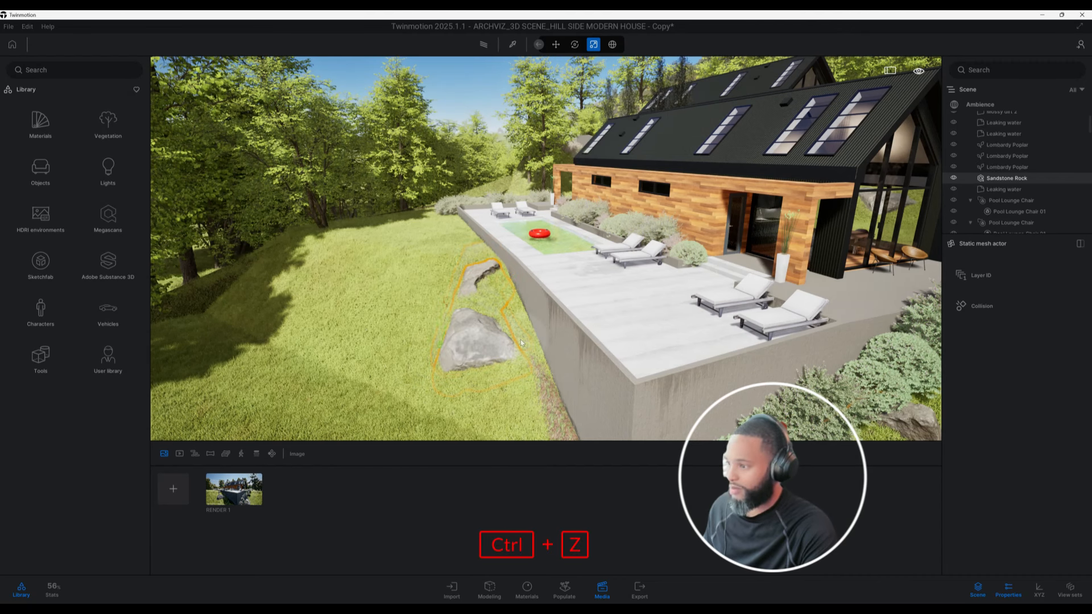
- Reselect the sandstone rock on the slope with the Move tool, try shifting it vertically, and undo the change
middle_click_drag(473, 322, 504, 324, "shift")
left_click(457, 345)
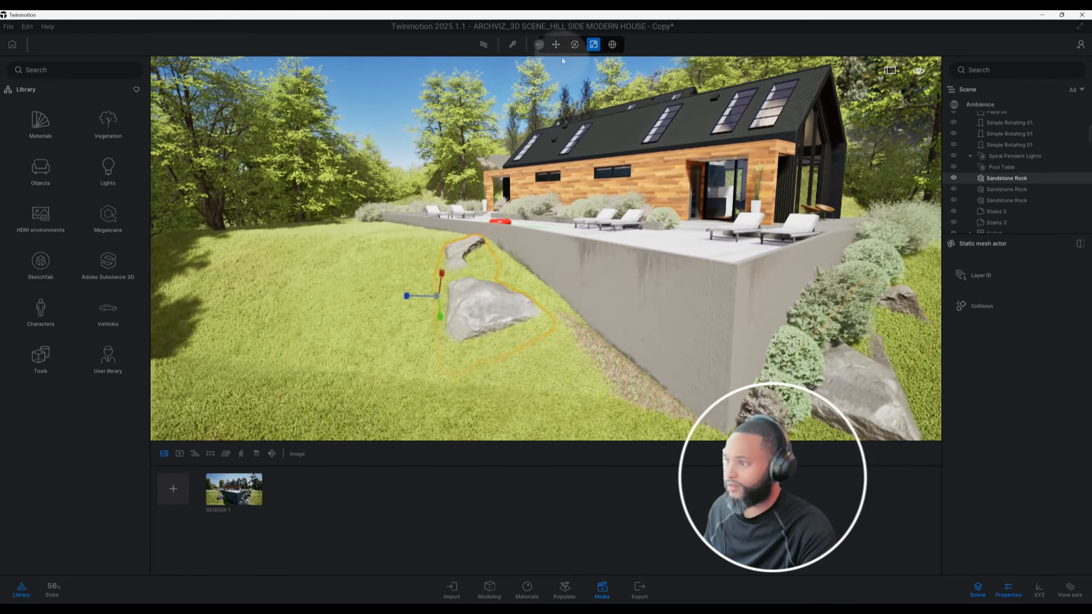
left_click(558, 45)
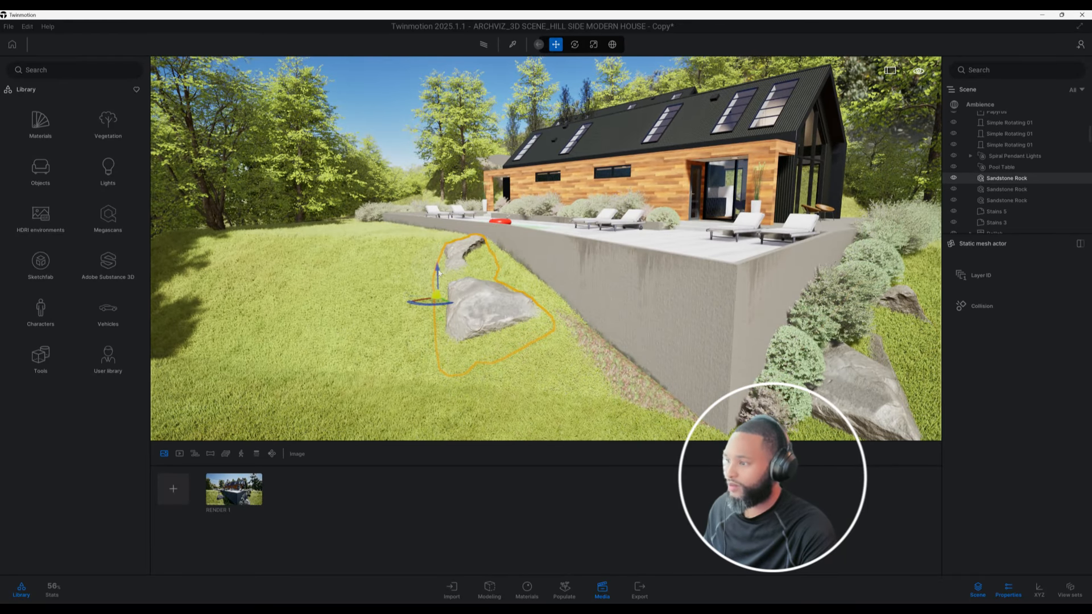
mouse_move(438, 273)
left_mouse_down()
mouse_move(452, 217)
mouse_move(448, 272)
left_mouse_up()
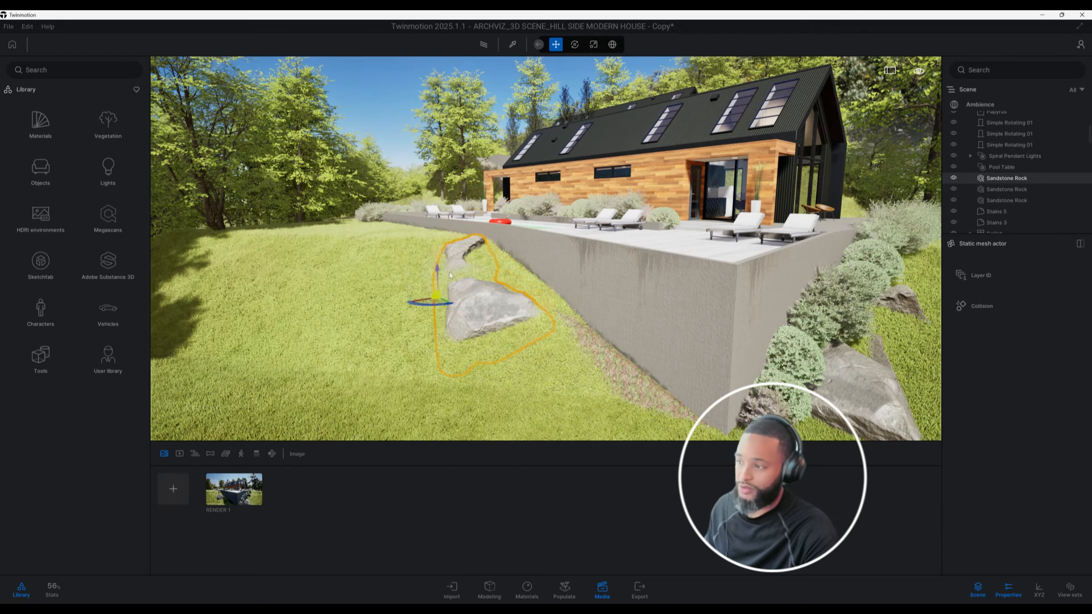
middle_click_drag(450, 289, 454, 237, "shift")
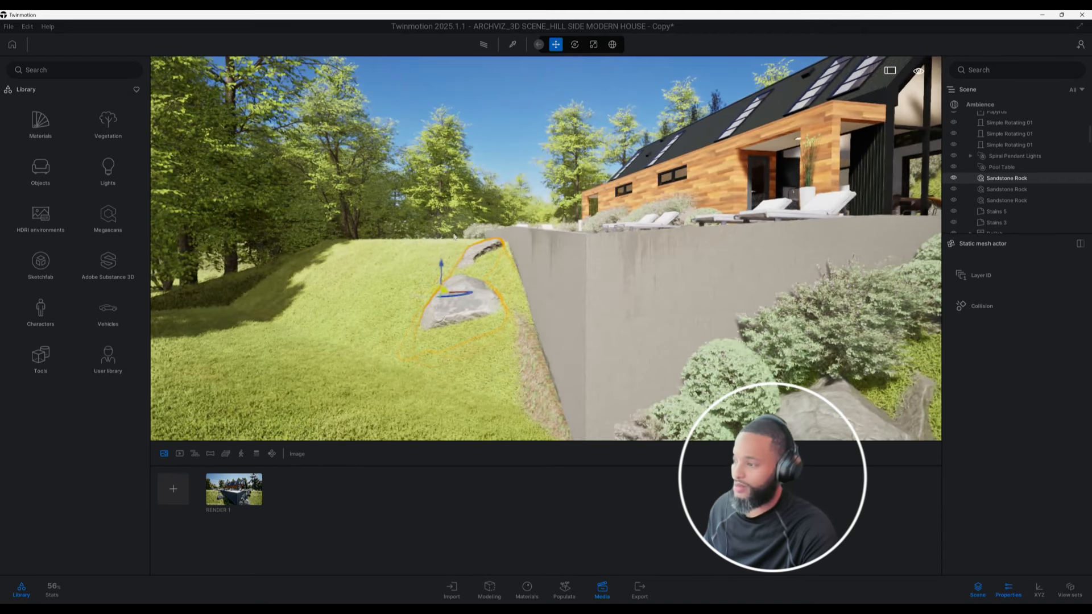
left_click_drag(443, 263, 445, 273)
key("ctrl+z")
- Examine the rock on the slope, the terrace around the pool, and the bushes planted along the house
scroll(462, 297, "down", 3)
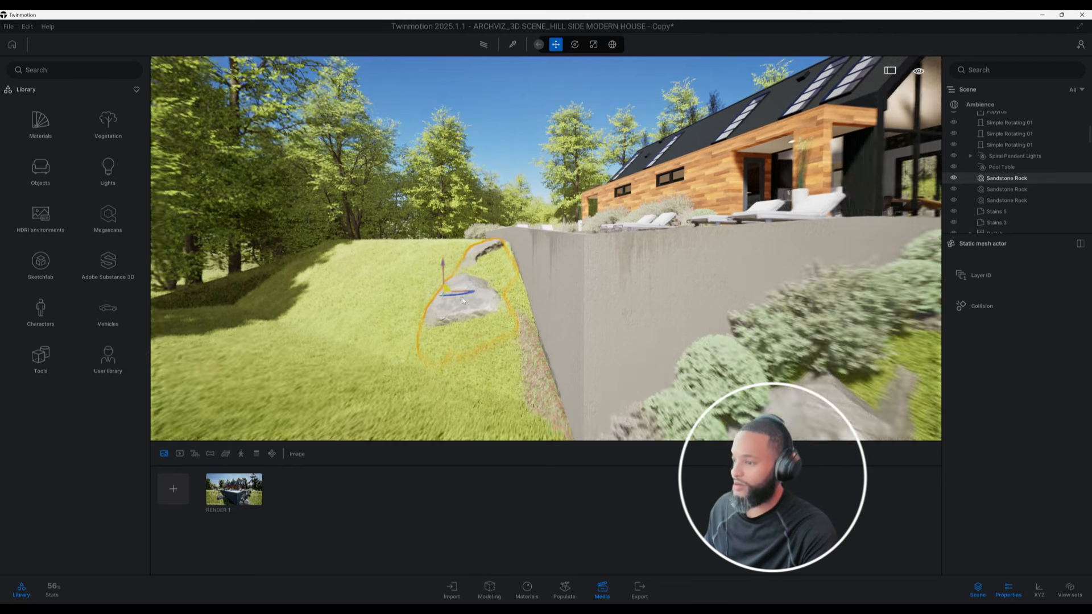
middle_click_drag(506, 301, 464, 309)
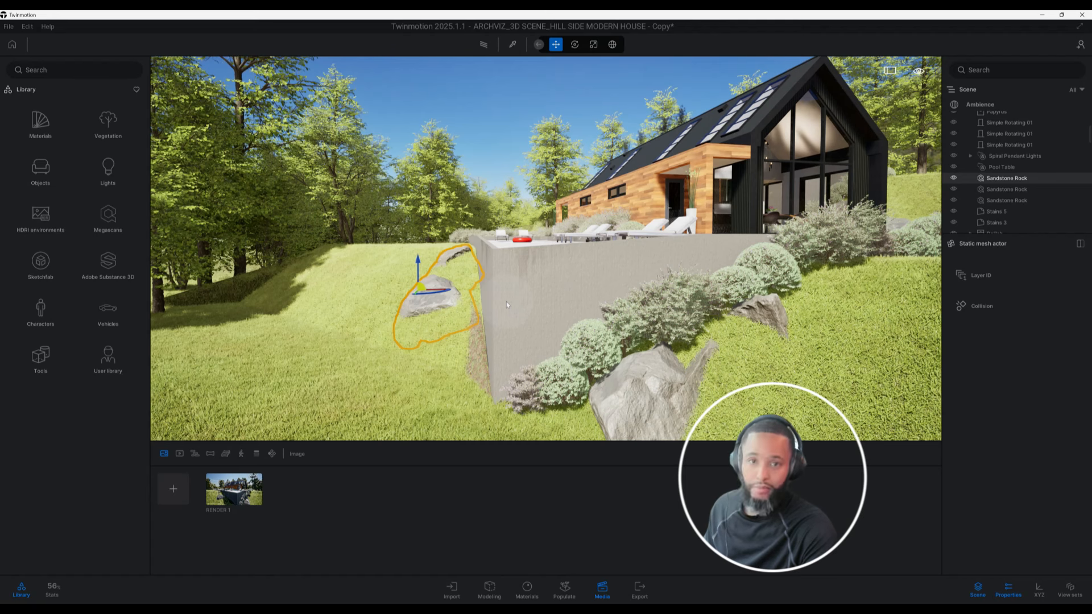
middle_click_drag(506, 302, 593, 340, "shift")
scroll(593, 338, "up", 2)
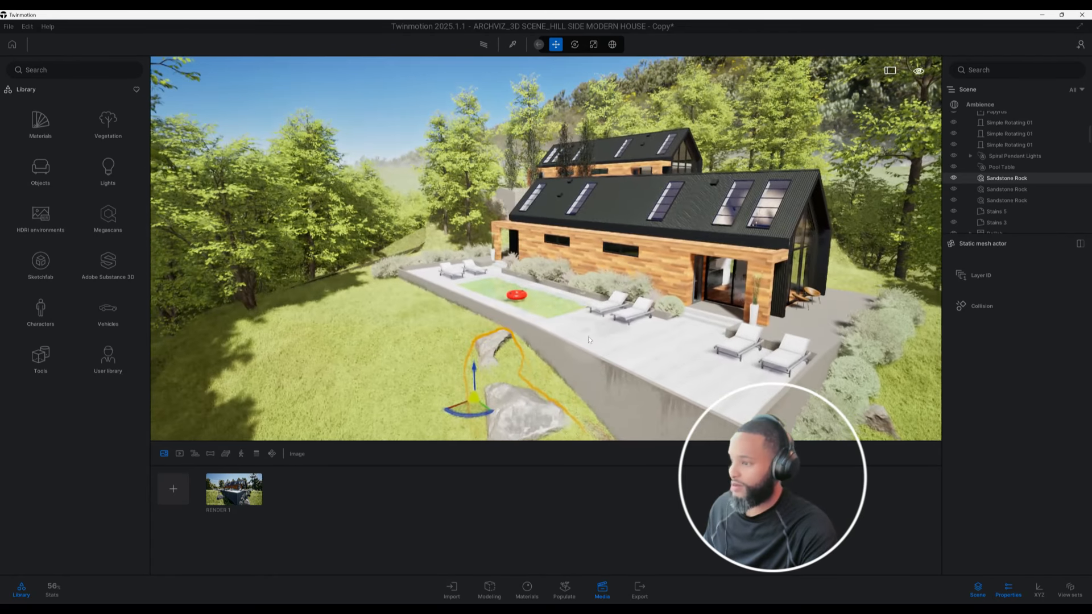
left_click(595, 282)
middle_click_drag(564, 268, 430, 386, "shift")
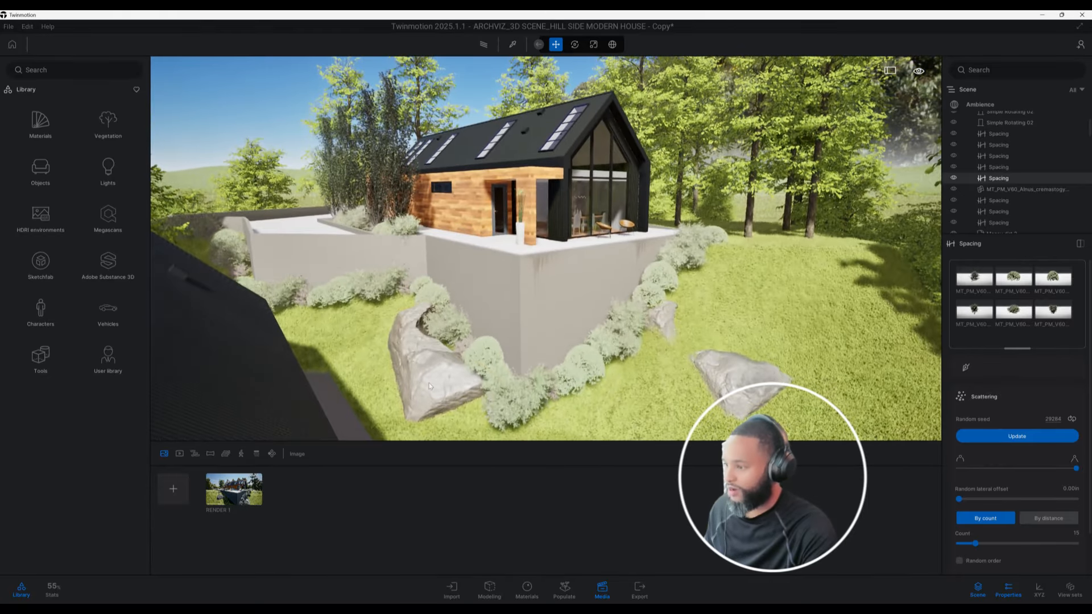
- Select the rocks flanking the terrace corner, try raising the one on the open lawn, and undo the move
left_click(431, 385)
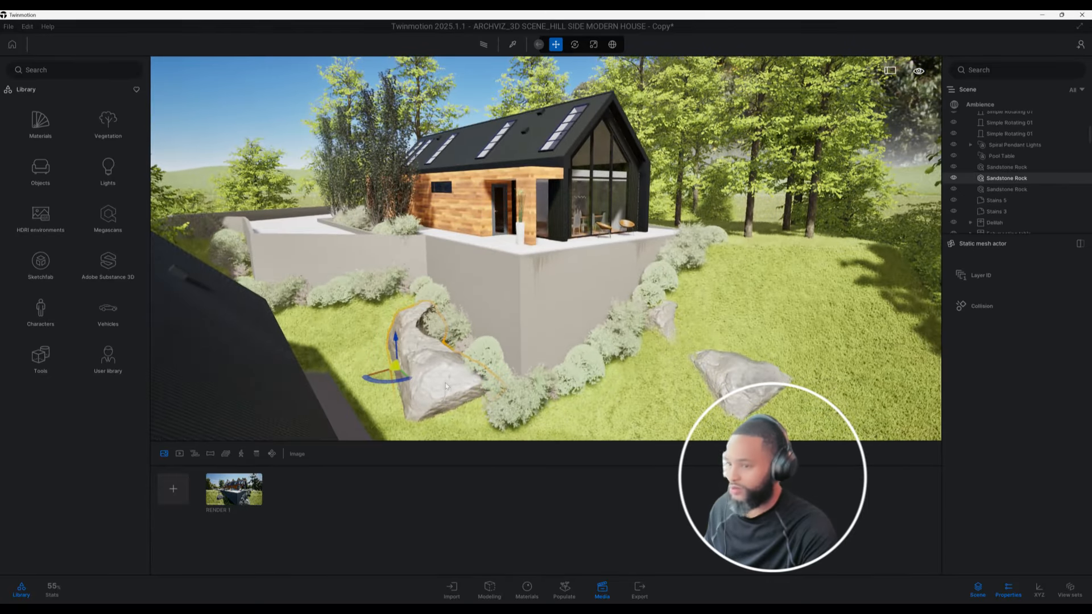
left_click(741, 386)
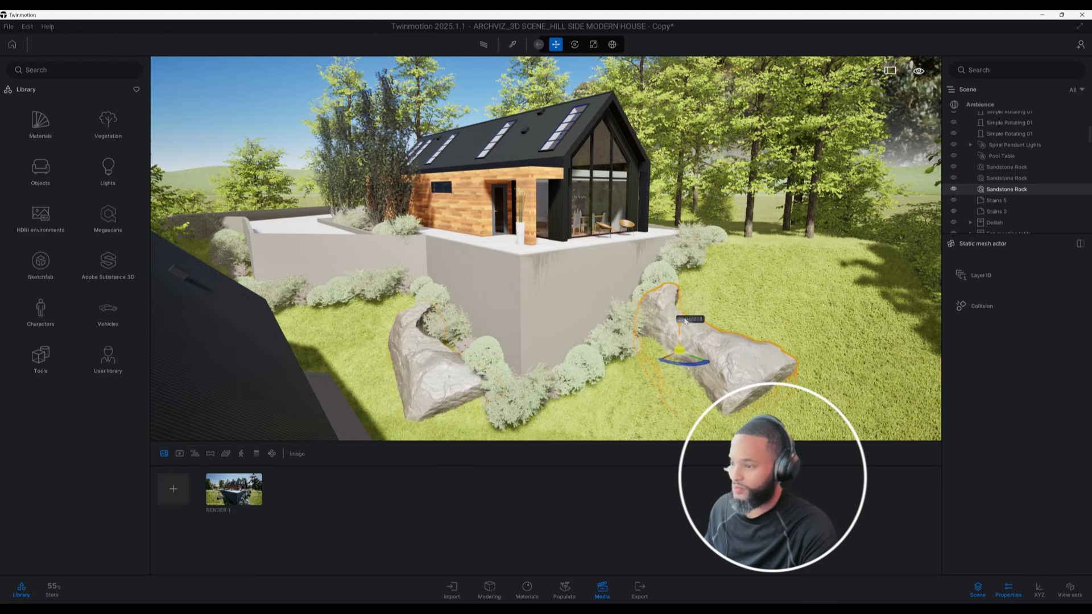
key("ctrl+z")
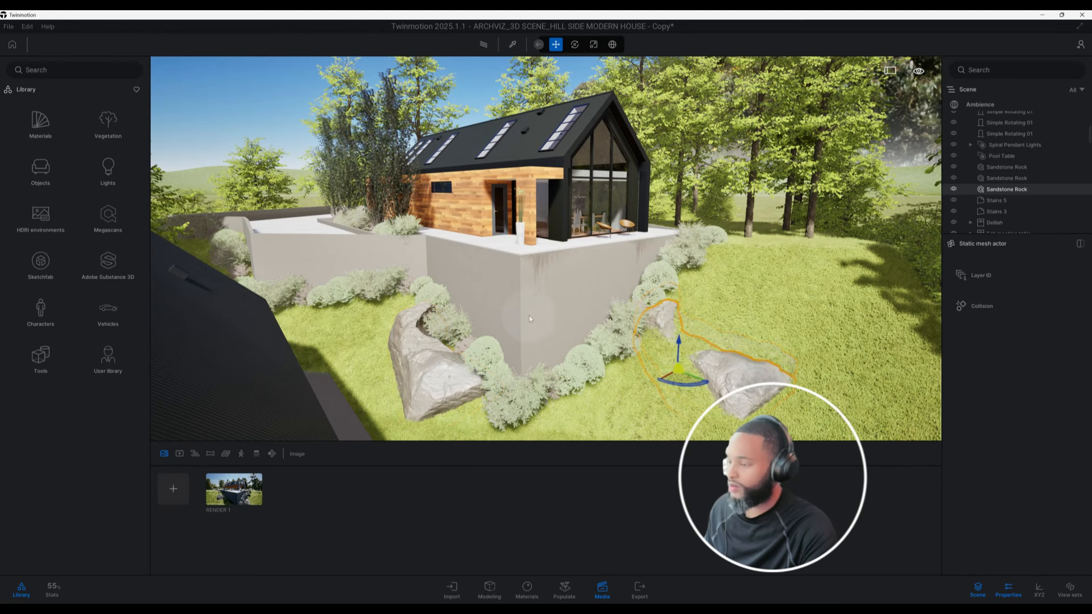
- Examine the sandstone rock below the terrace and the Lombardy Poplar planted beside the house
left_click(446, 377)
middle_click_drag(447, 366, 590, 417)
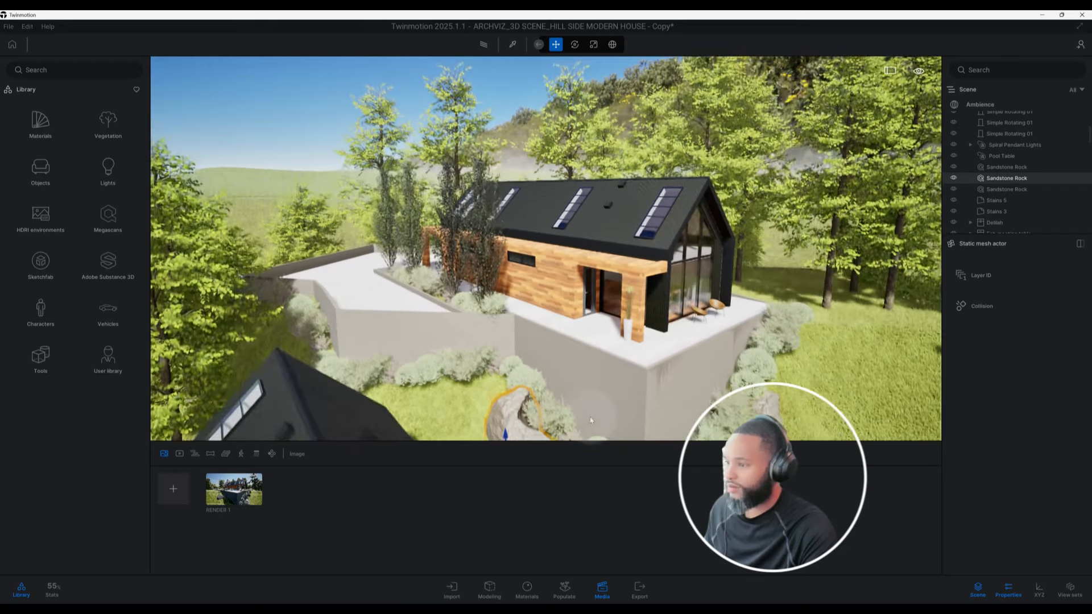
scroll(589, 418, "up", 3)
left_click(455, 281)
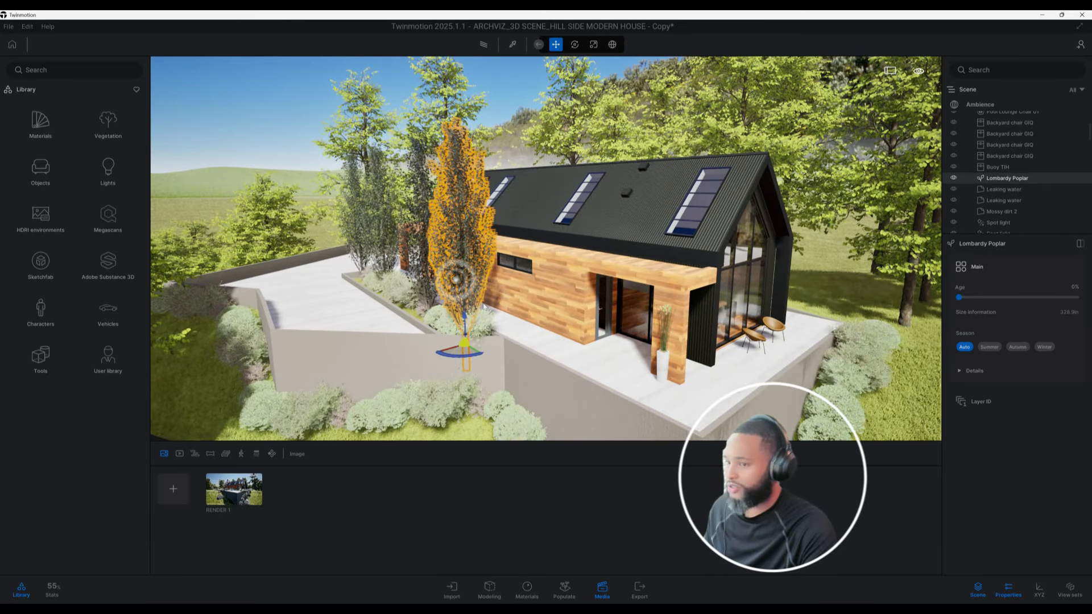
middle_click_drag(384, 249, 475, 243)
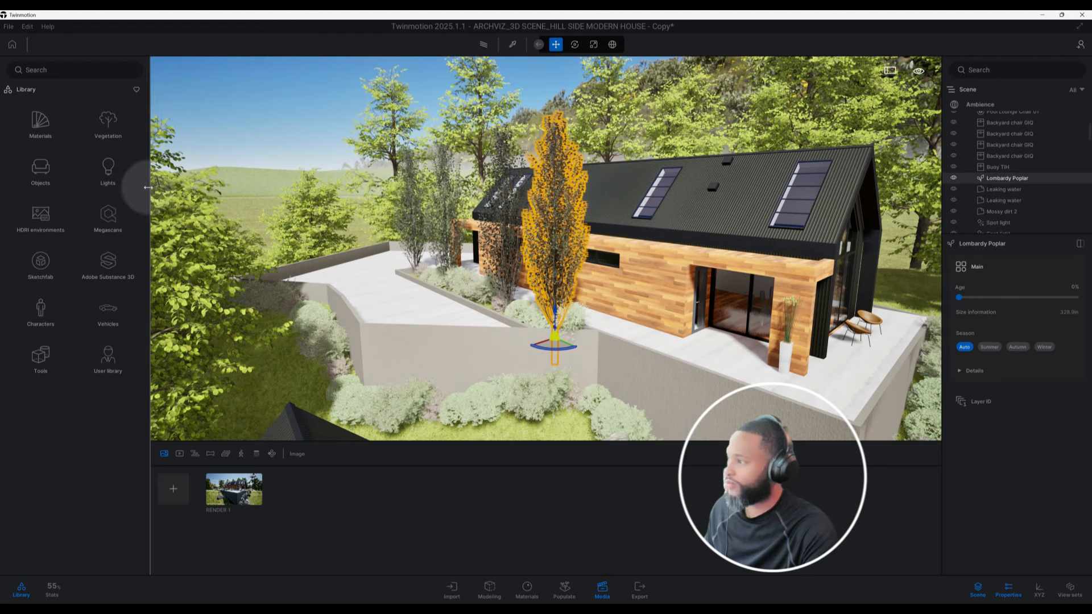
- Browse the tree models in the vegetation library and return to the library's main categories
left_click(113, 140)
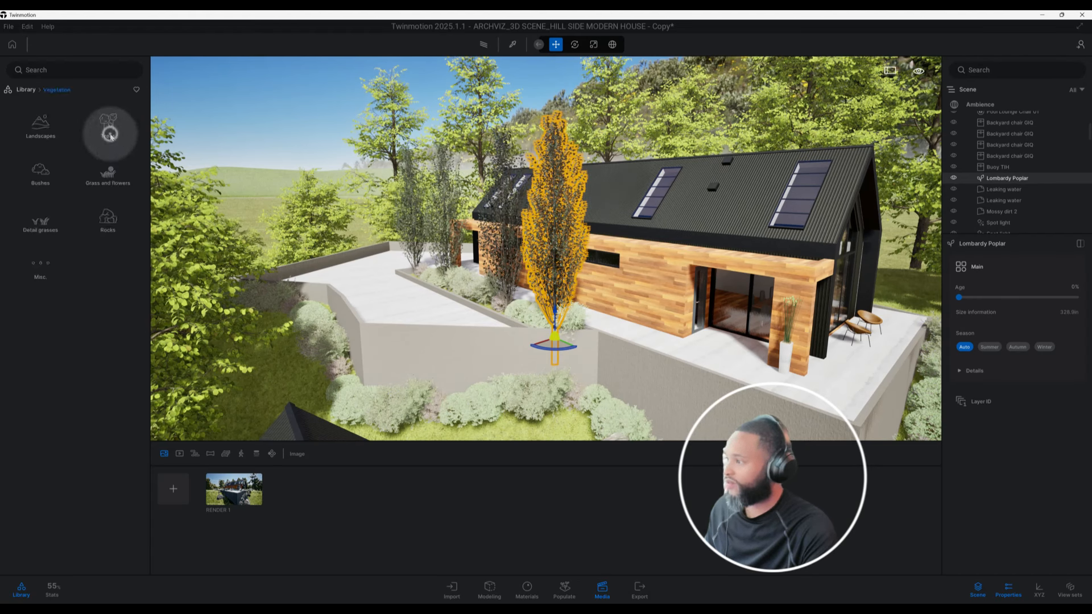
left_click(109, 137)
mouse_move(110, 137)
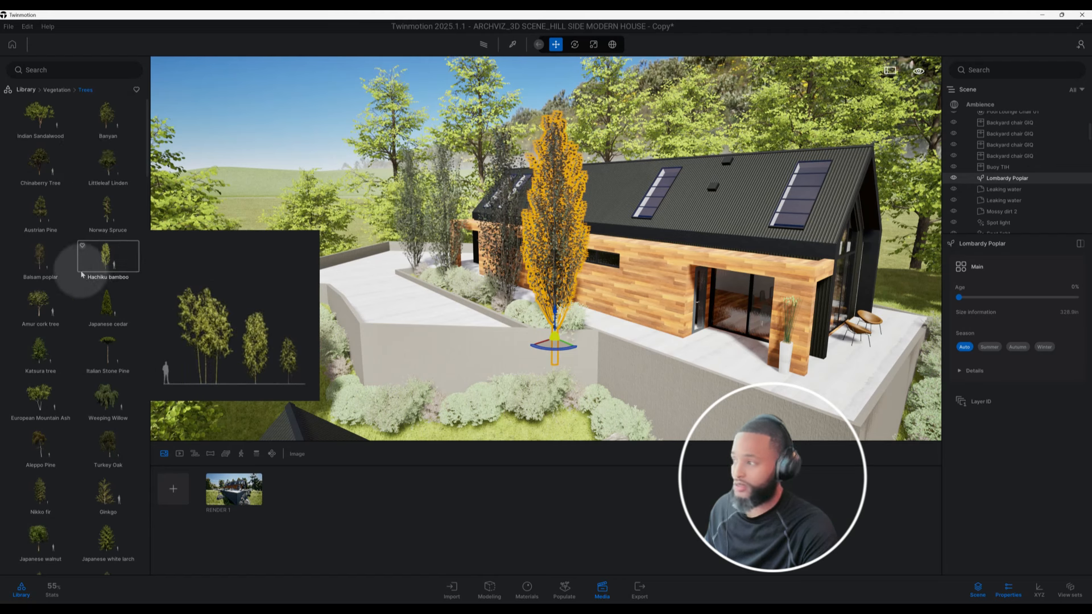
left_click(23, 89)
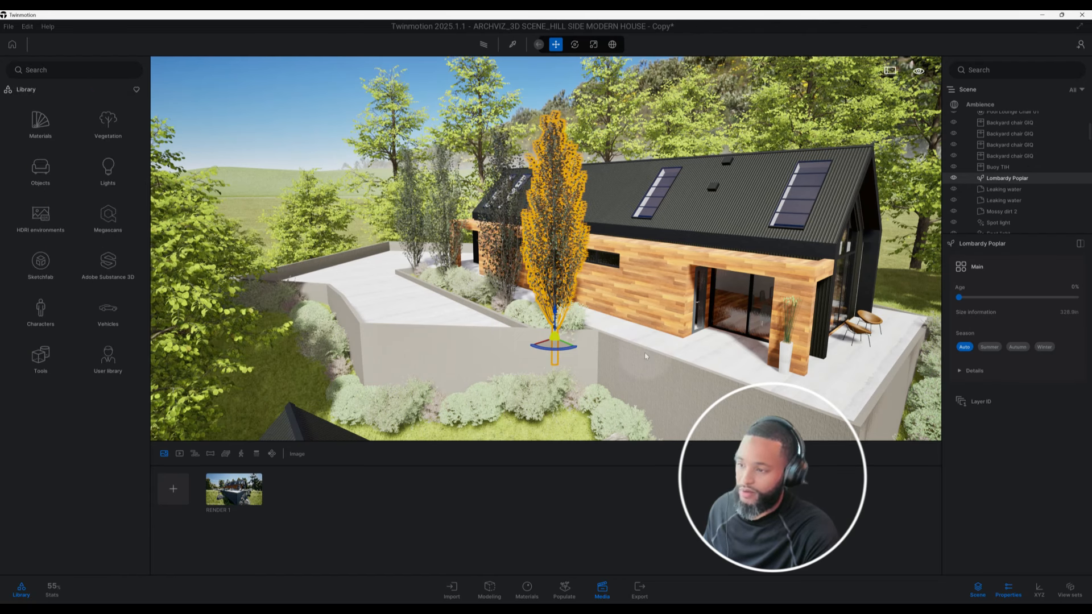
- Examine the glazed front and the pool terrace of the house, and select a pool lounge chair there
middle_click_drag(500, 318, 359, 330)
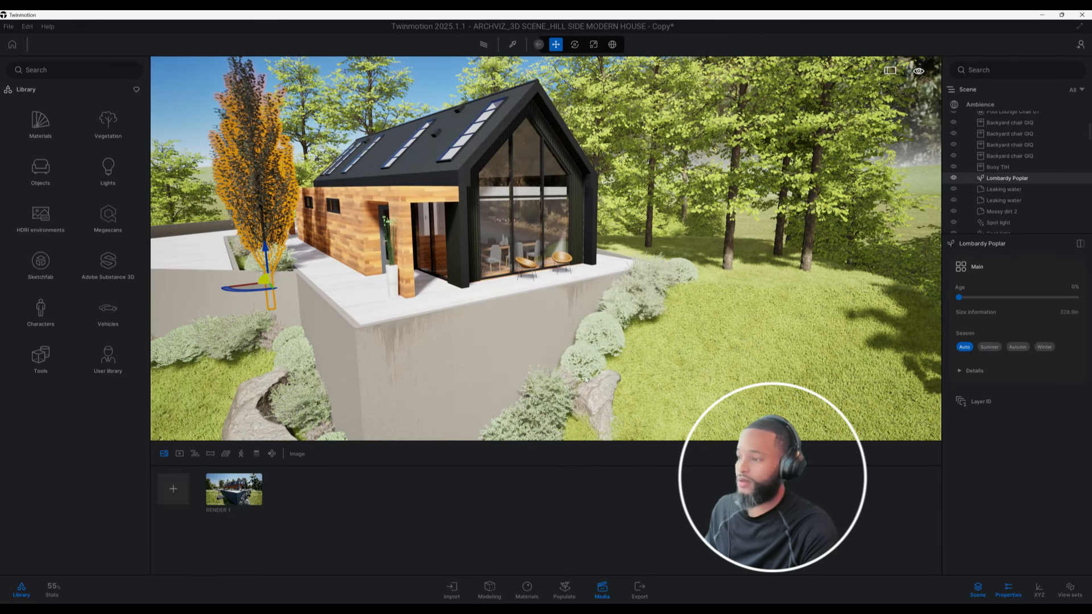
middle_click_drag(538, 356, 796, 267)
scroll(565, 337, "down", 5)
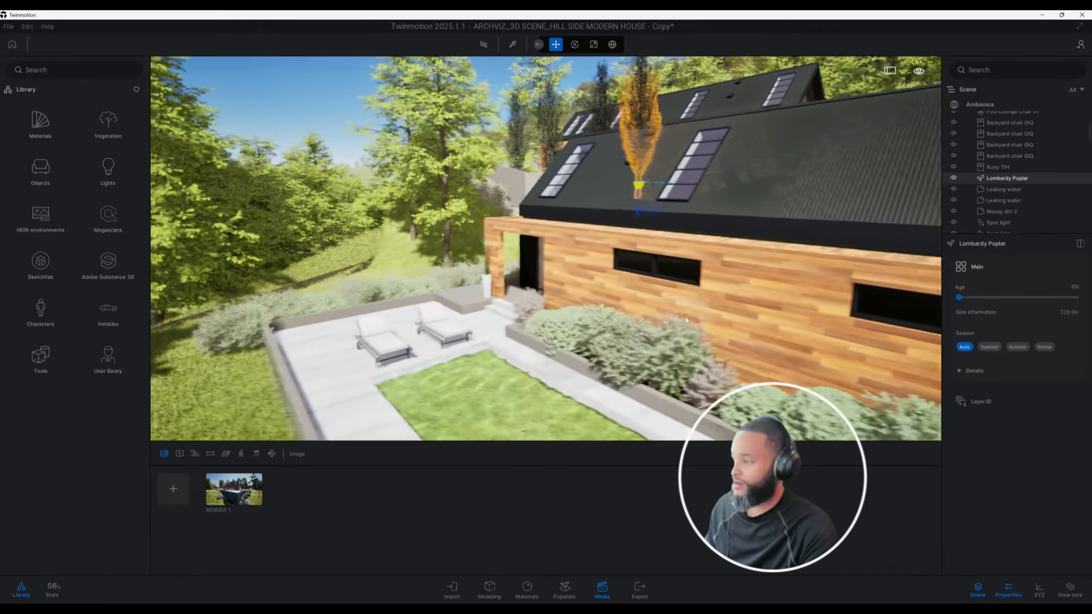
middle_click_drag(450, 341, 481, 317)
left_click(482, 317)
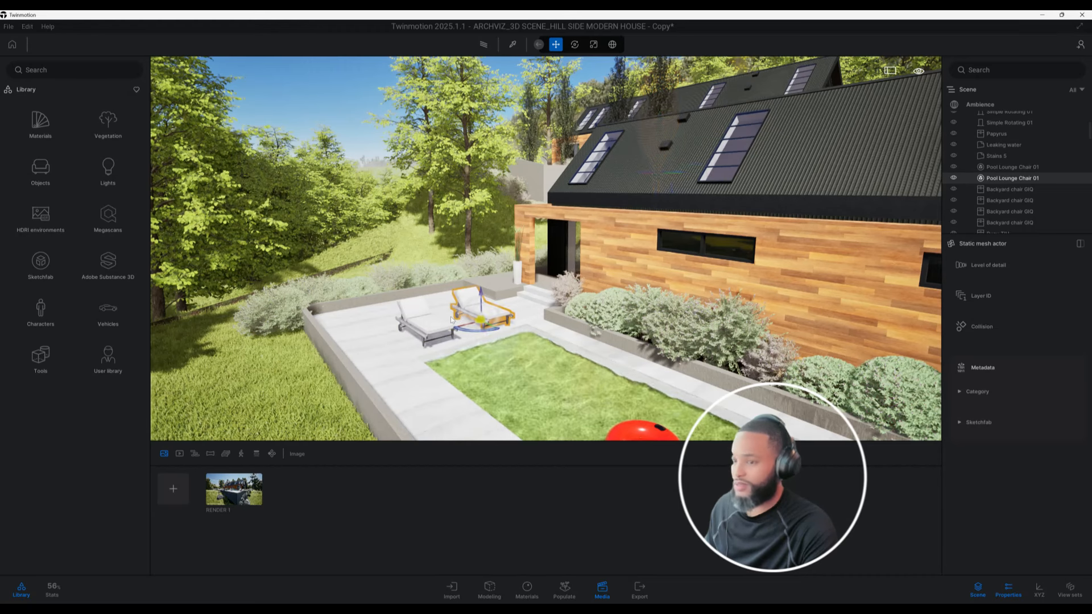
- Select the red pool float and examine the pool terrace and timber-clad side of the house
scroll(447, 272, "down", 5)
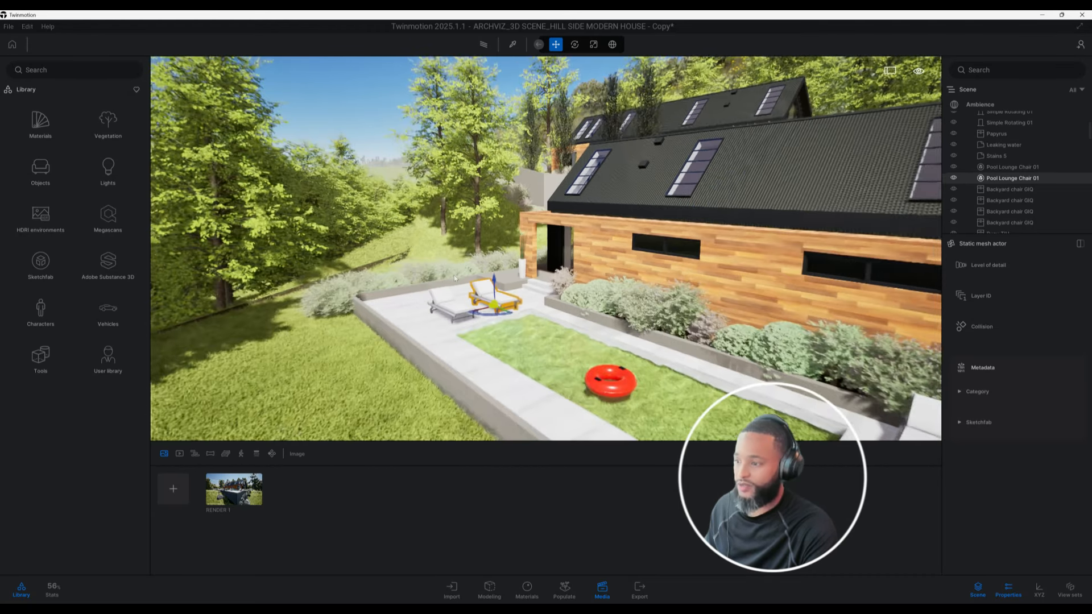
left_click(590, 335)
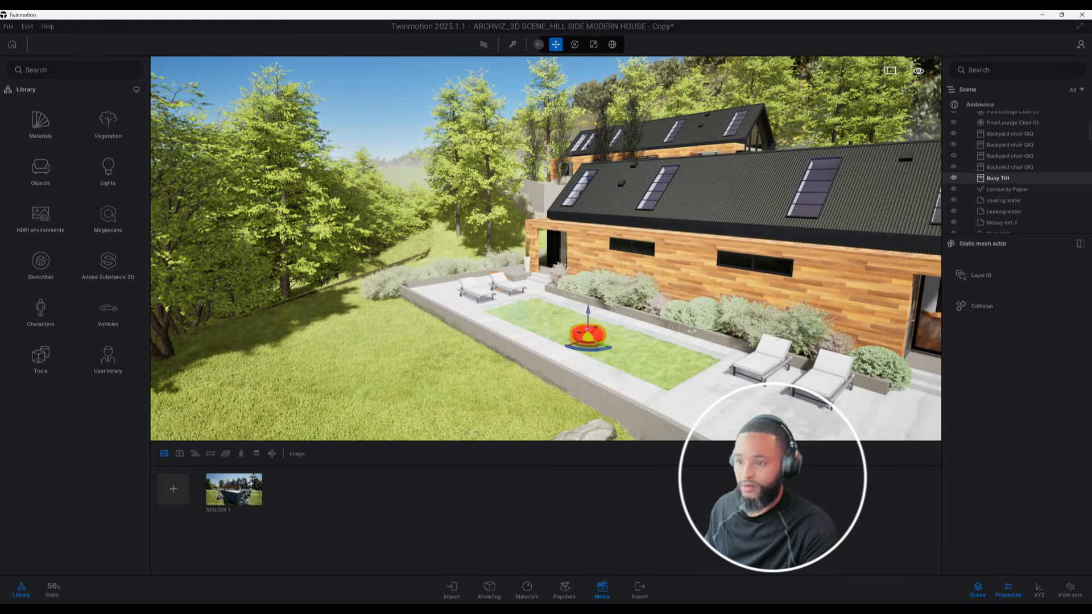
middle_click_drag(583, 333, 460, 292)
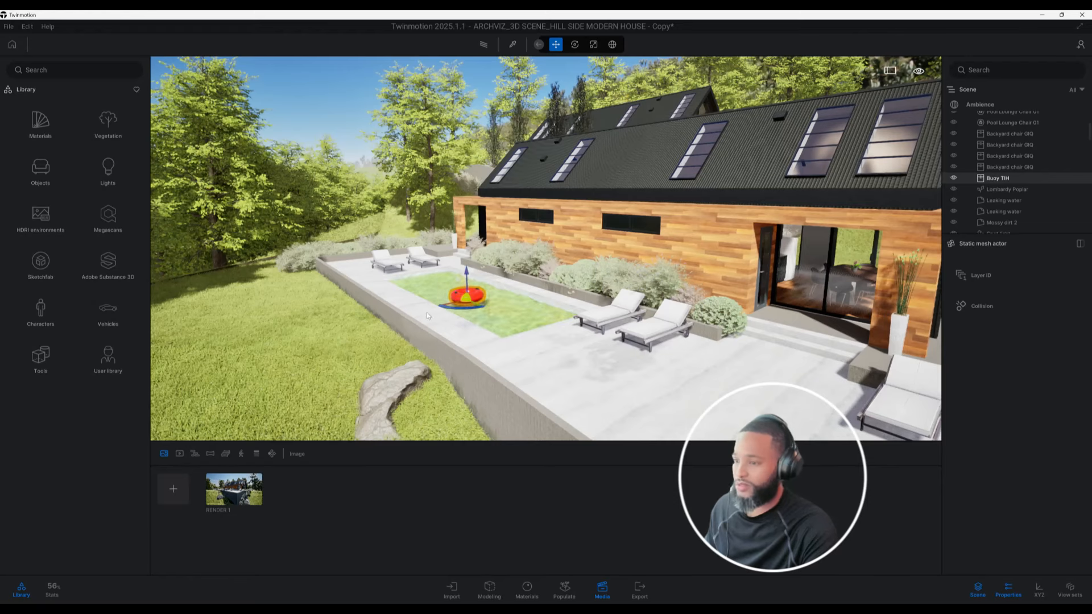
scroll(427, 315, "down", 3)
middle_click_drag(634, 324, 503, 325)
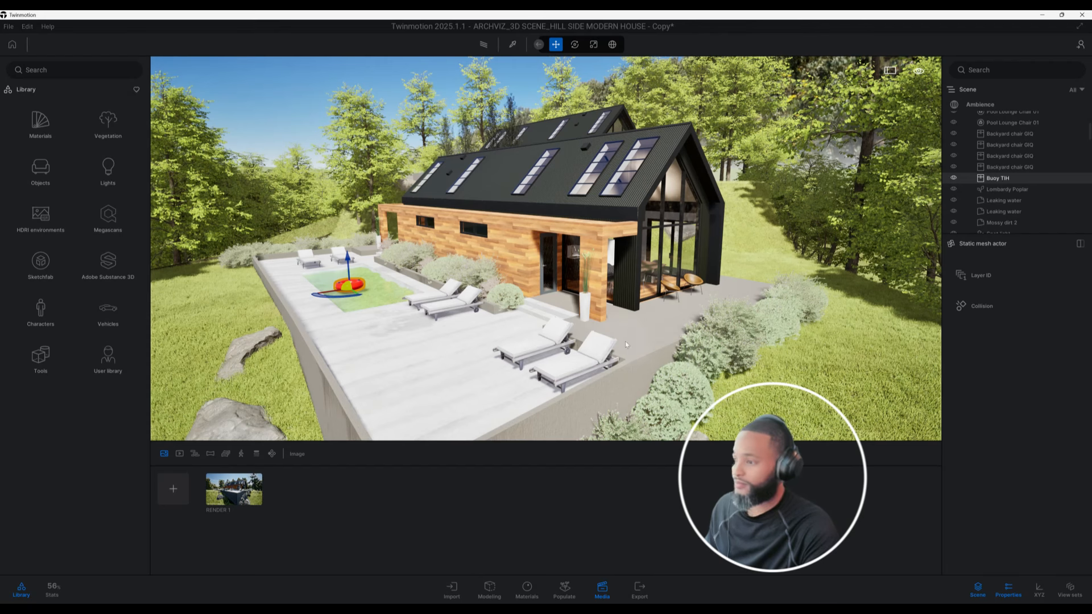
- Examine the far end of the house and select a backyard chair in front of the glazed gable
middle_click_drag(625, 341, 552, 340, "shift")
scroll(555, 352, "down", 3)
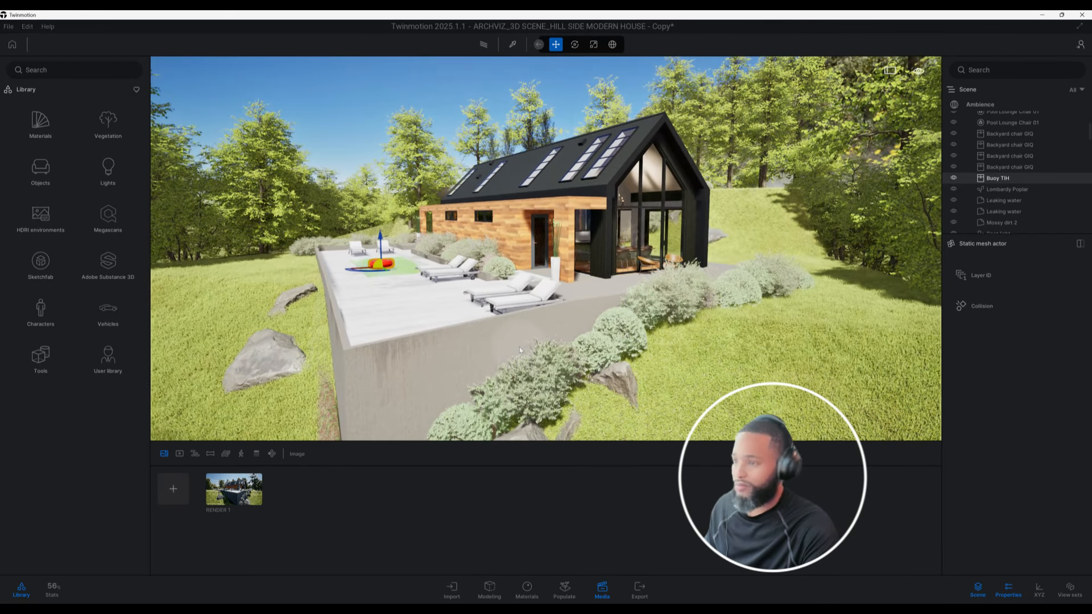
middle_click_drag(649, 330, 502, 341)
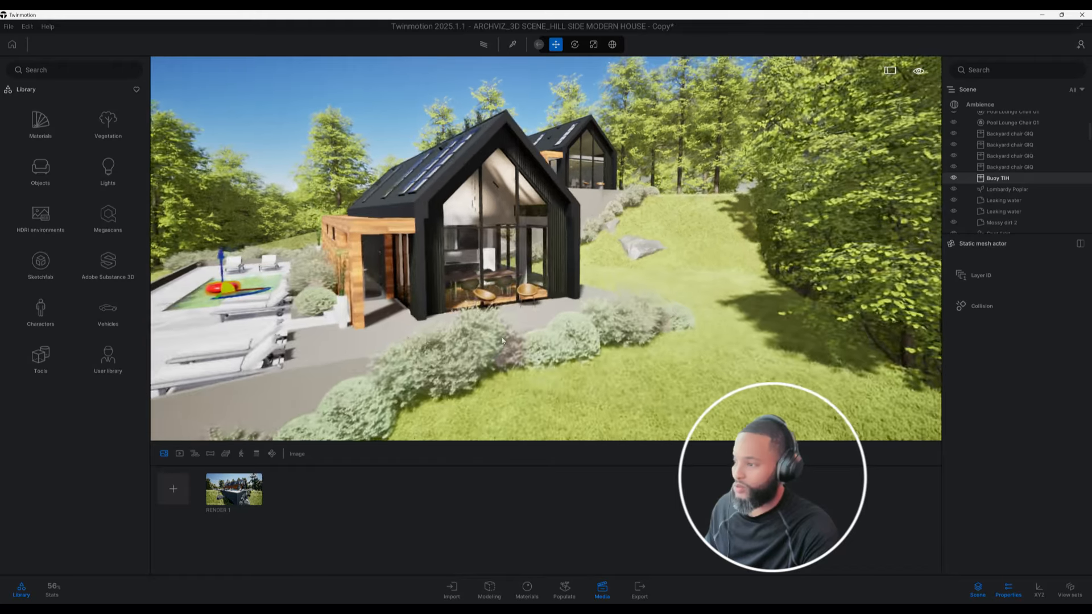
key("w")
left_click(456, 343)
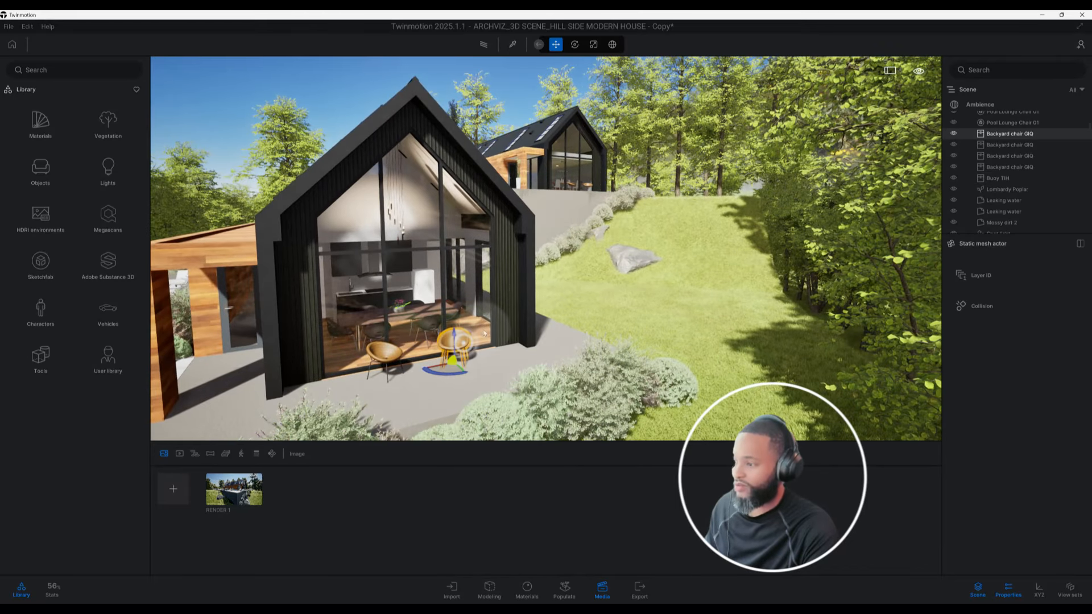
- Examine the glazed gable, the timber entrance and the terrace's concrete corner from several sides
middle_click_drag(843, 297, 758, 287, "shift")
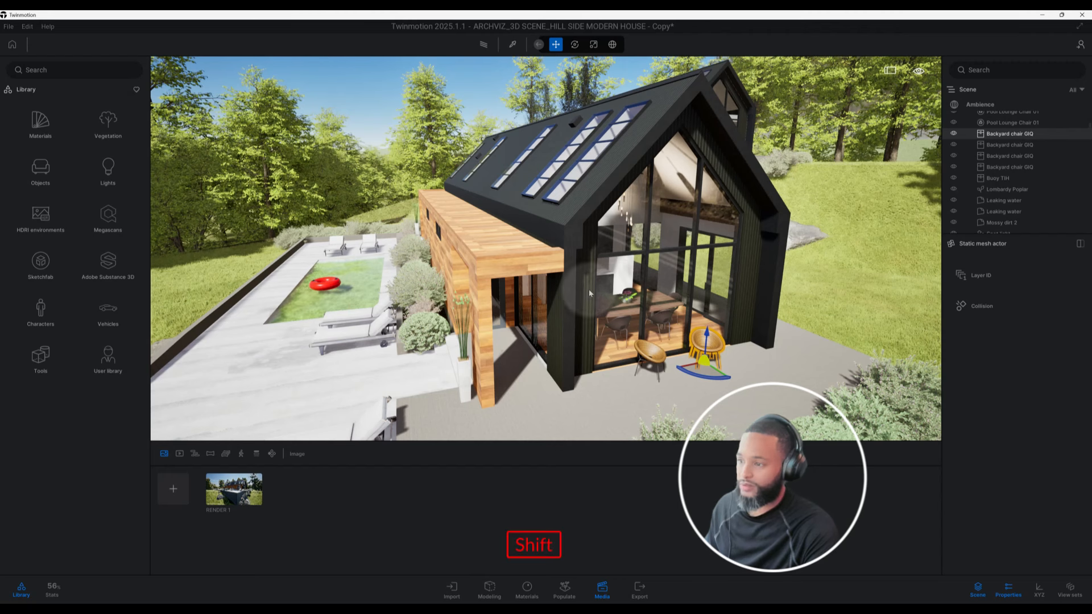
middle_click_drag(589, 289, 576, 271, "shift")
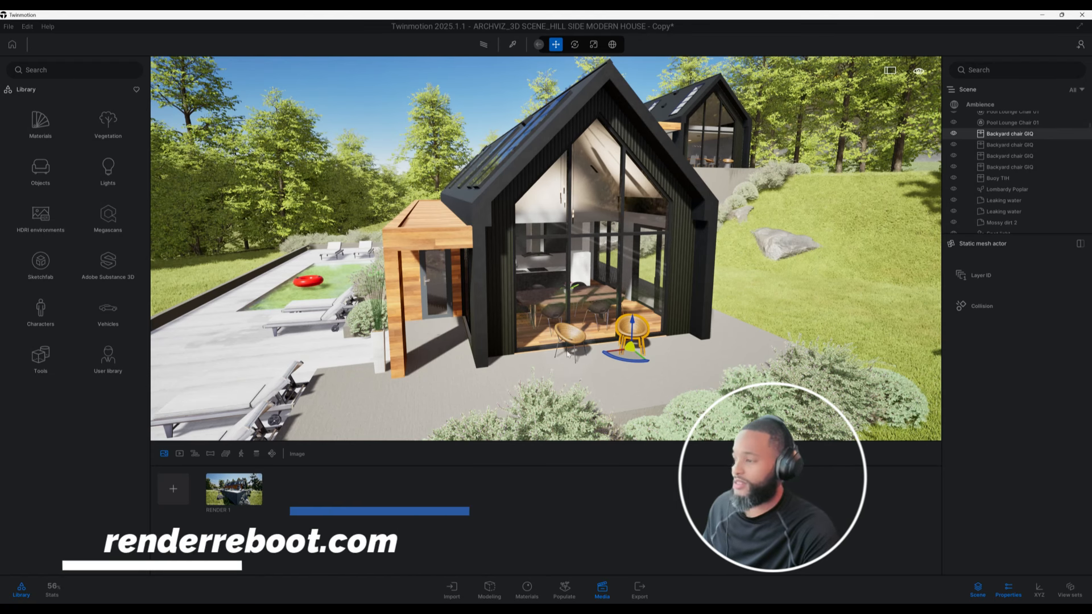
middle_click_drag(516, 360, 561, 360)
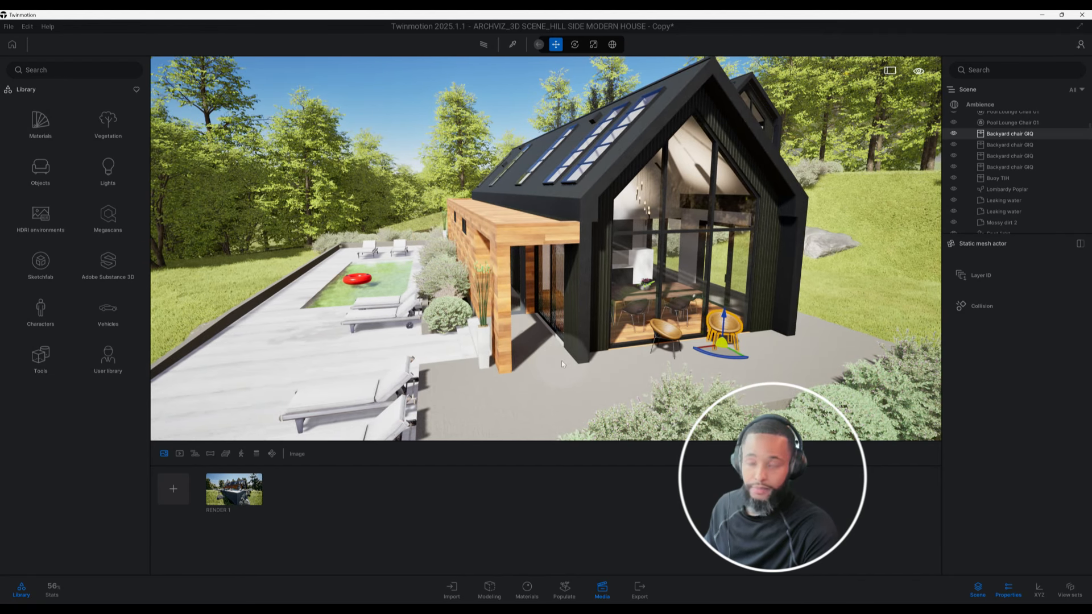
middle_click_drag(561, 361, 553, 360, "shift")
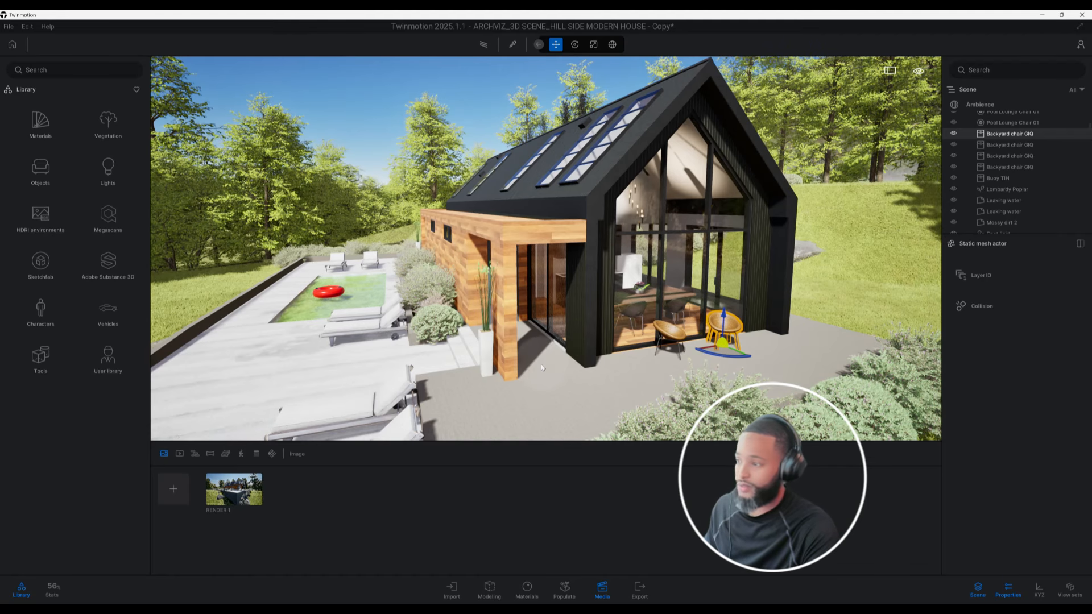
middle_click_drag(541, 364, 490, 365)
middle_click_drag(599, 349, 608, 341)
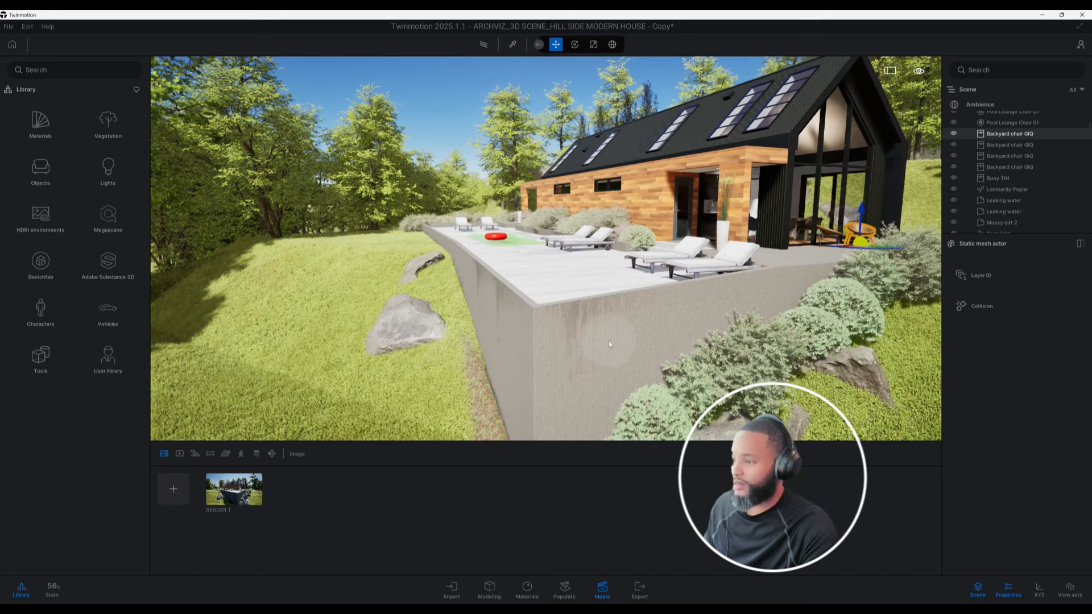
- Select the terrace's concrete retaining wall, search the scene for "decals", and select the shrubs planted along the wall
left_click(580, 311)
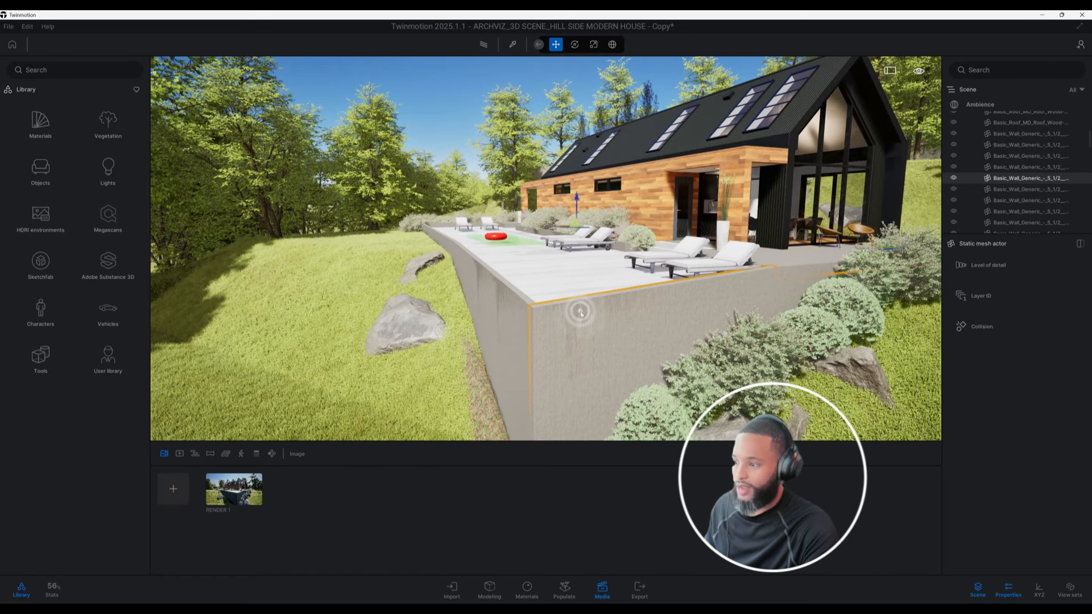
left_click(993, 70)
type("decals")
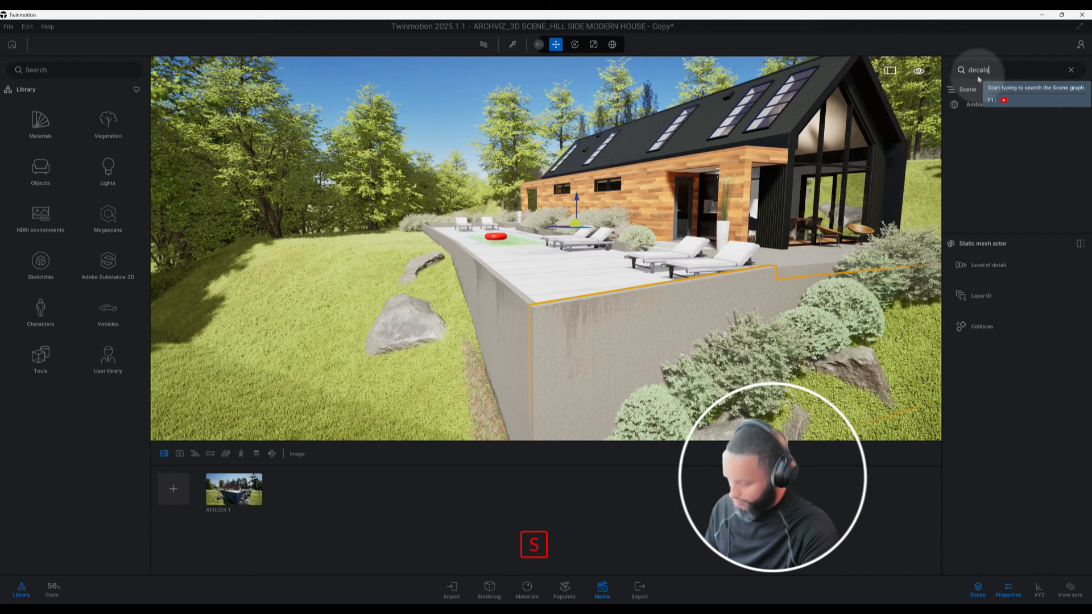
key("Return")
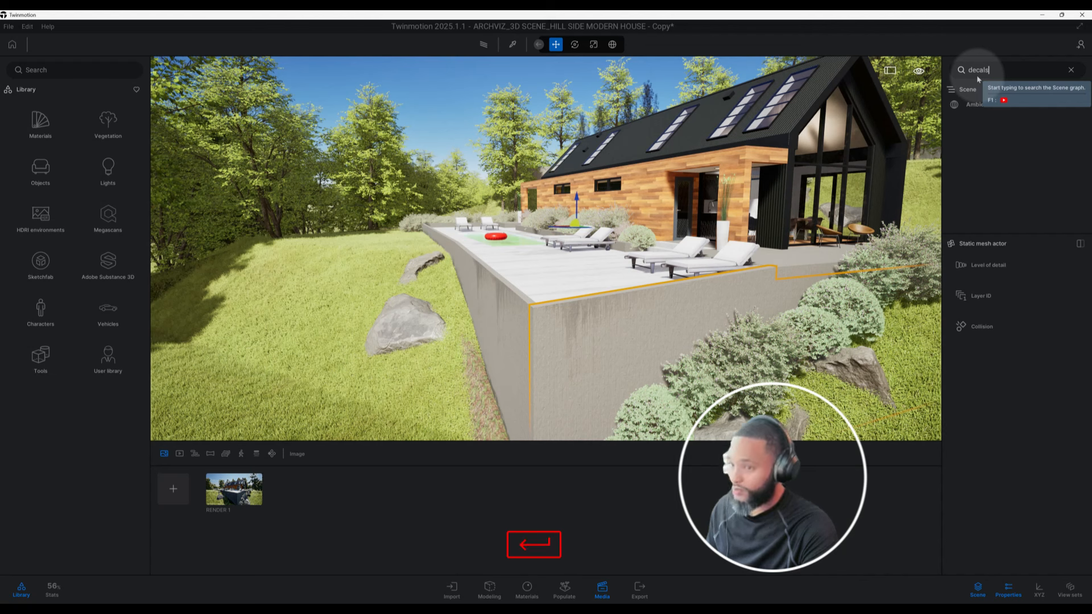
left_click(722, 372)
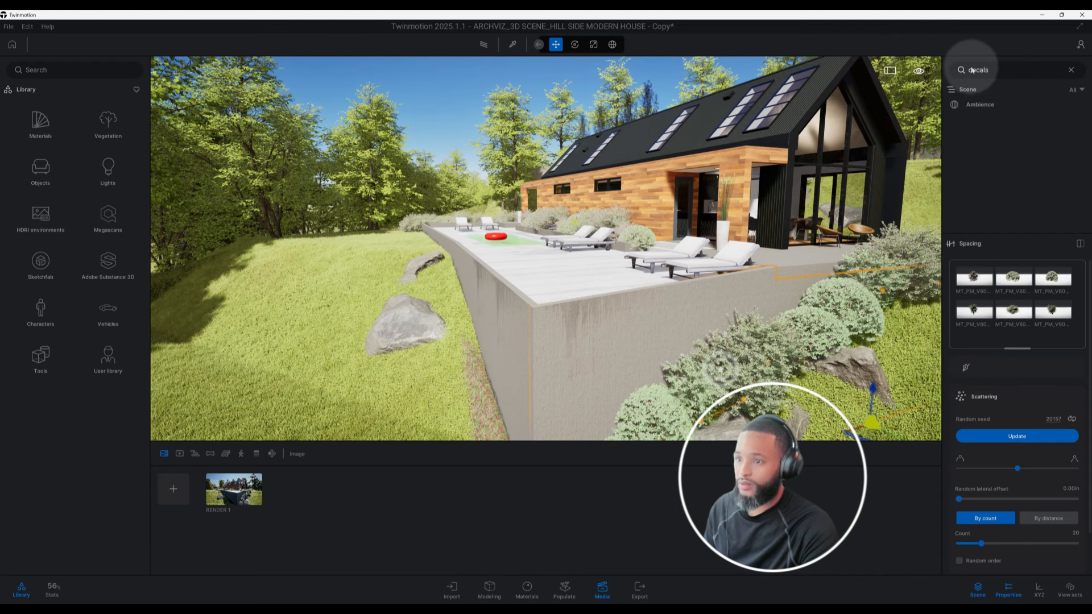
- Repeat the scene search for "decals" and clear the search text
left_click(1069, 70)
type("deca")
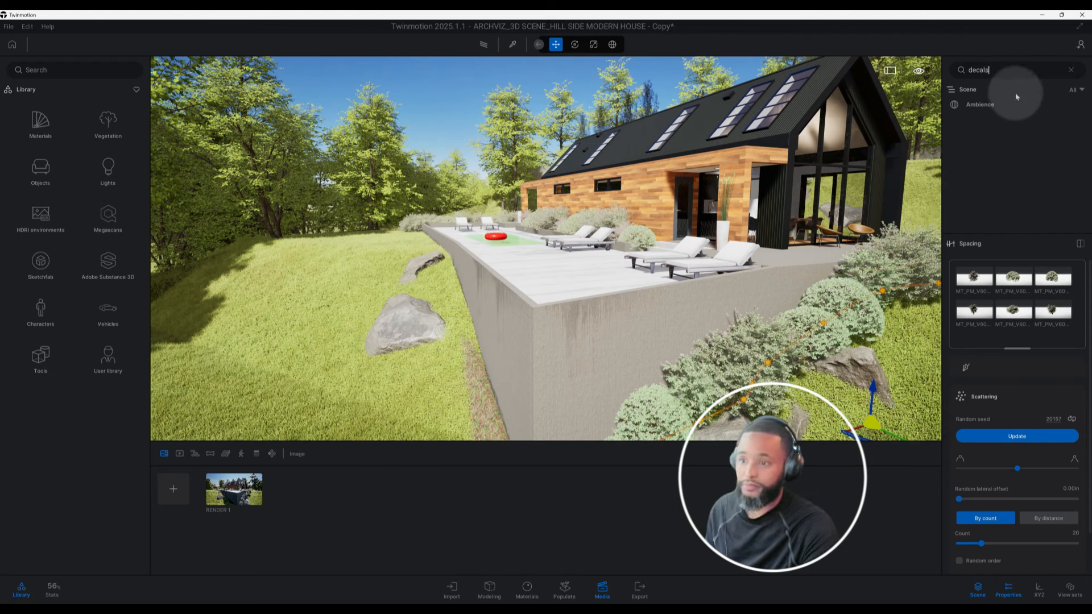
key("BackSpace")
key("BackSpace")
key("BackSpace")
key("BackSpace")
key("BackSpace")
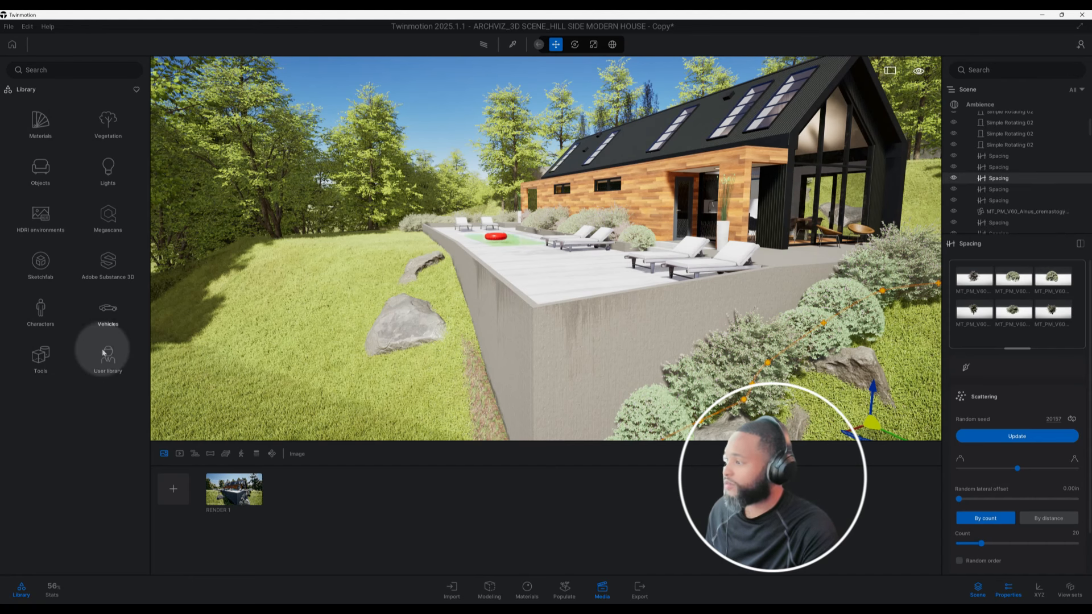
- Open the Decals category of the library's Objects and browse through the markings, graffiti, stains and asphalt patches
left_click(41, 181)
left_click(107, 169)
scroll(88, 289, "down", 5)
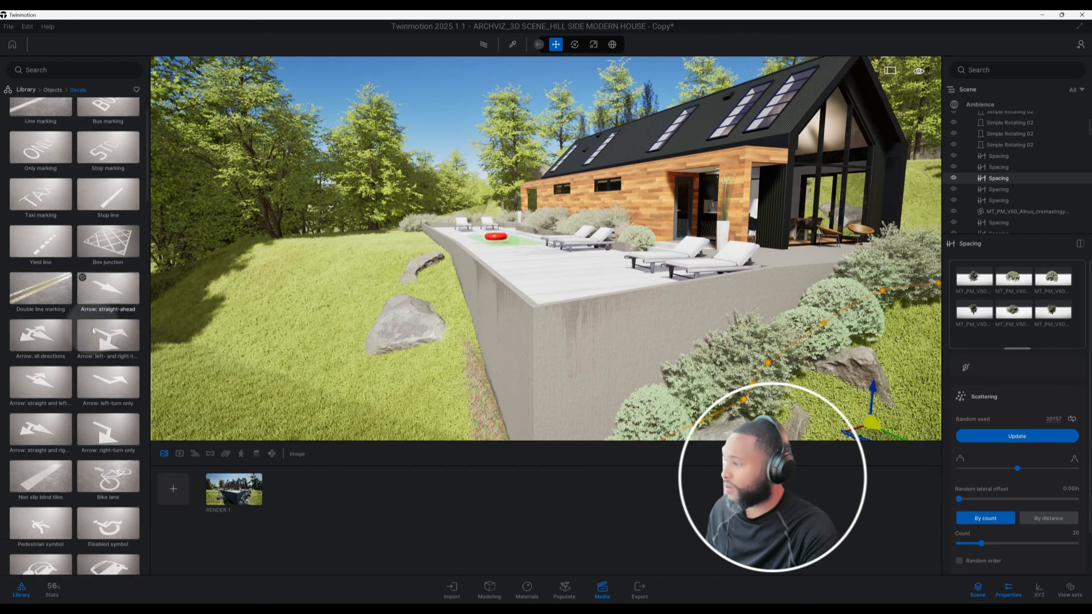
scroll(93, 336, "down", 8)
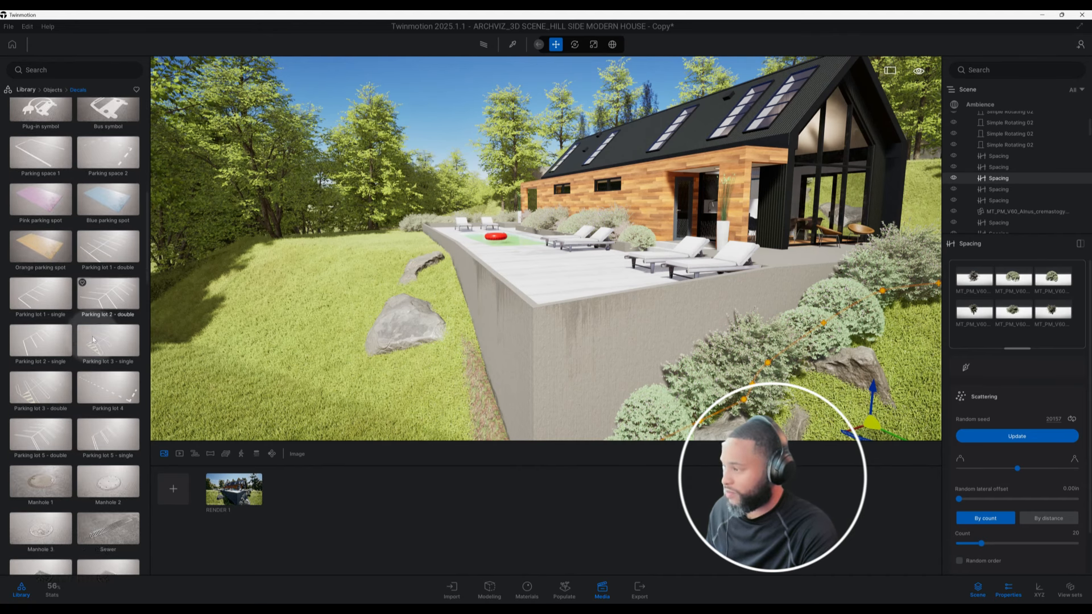
scroll(94, 339, "down", 8)
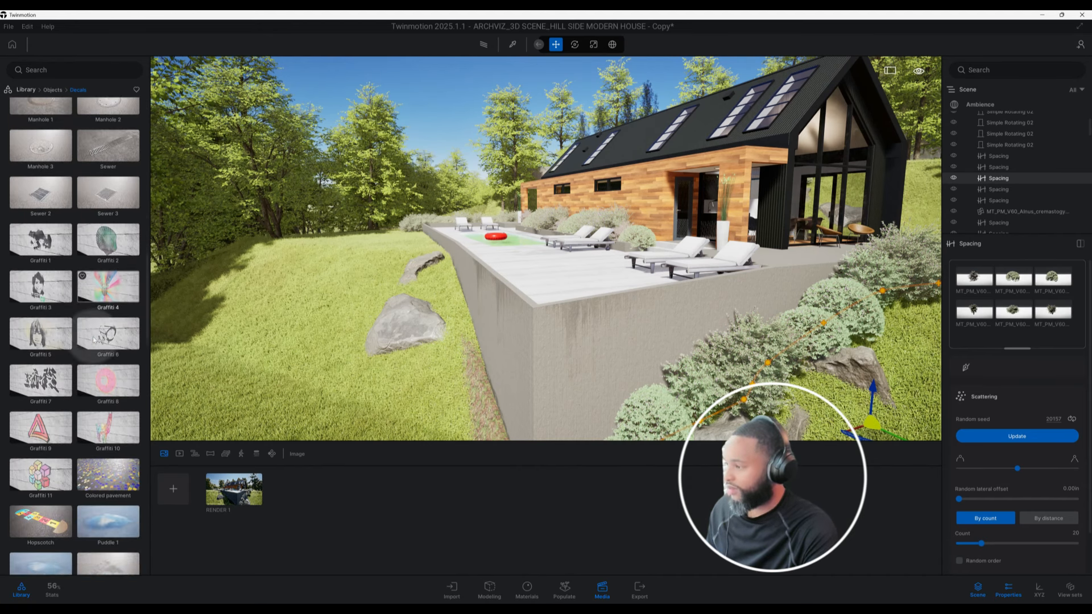
scroll(94, 340, "down", 8)
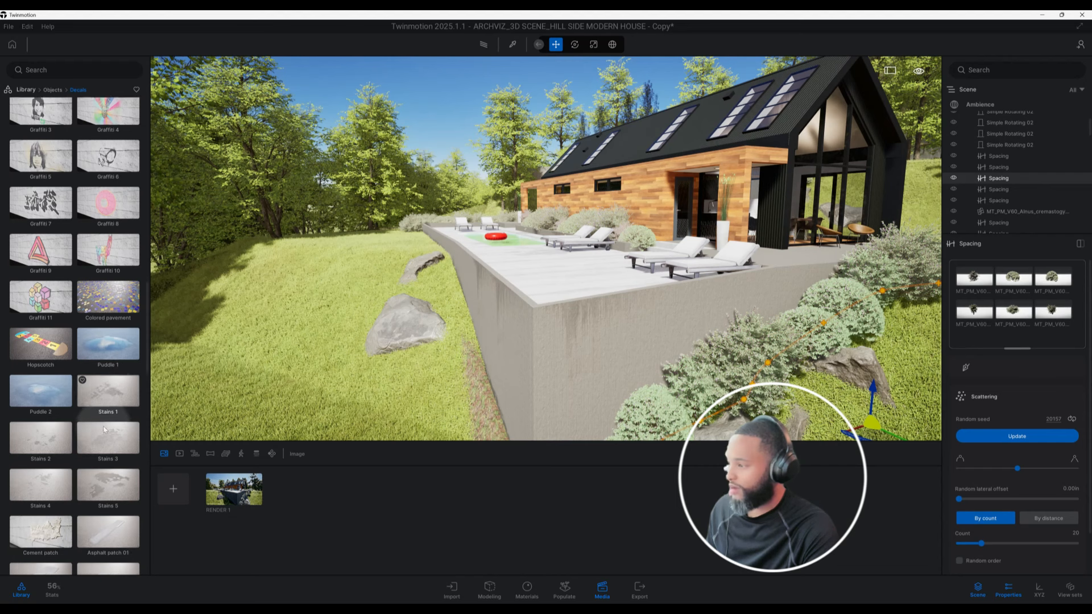
scroll(104, 428, "down", 1)
scroll(102, 372, "down", 3)
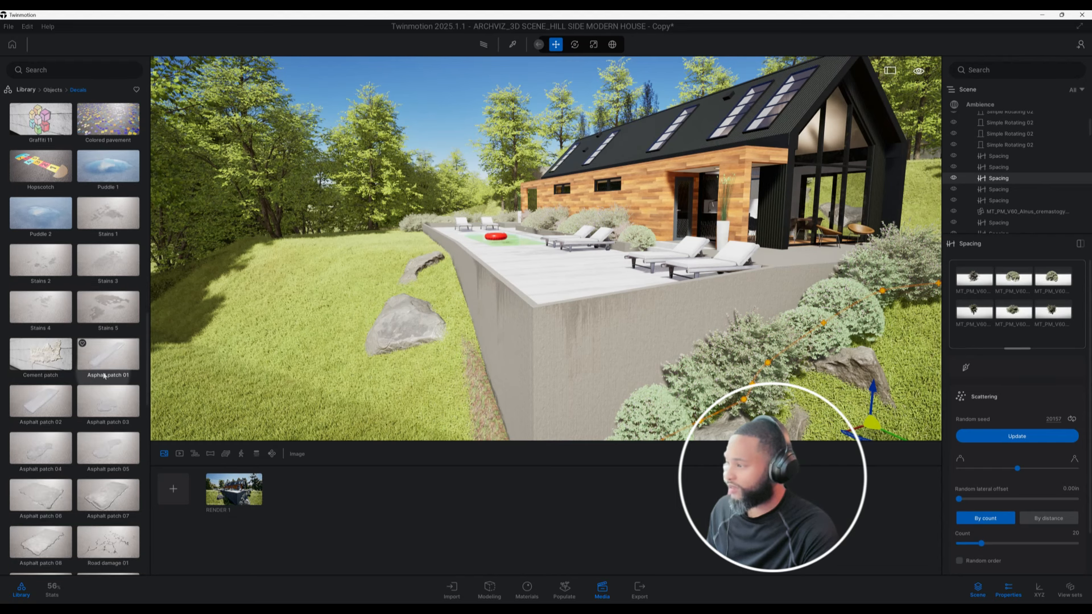
scroll(535, 282, "up", 3)
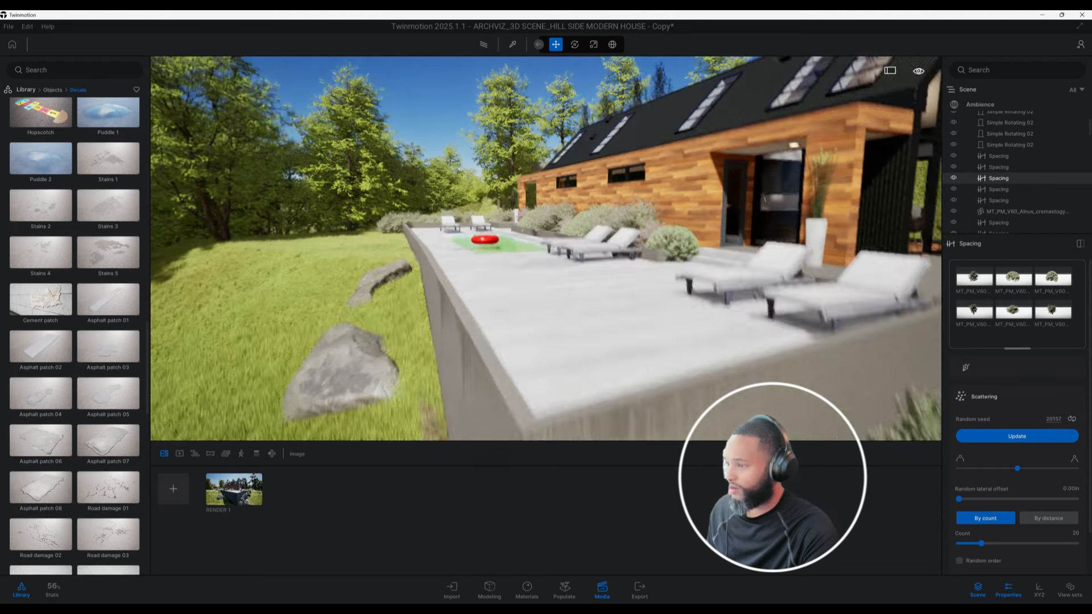
- Examine the weathered corner of the terrace retaining wall and browse the decals library down to Leaking water
middle_click_drag(538, 283, 558, 323)
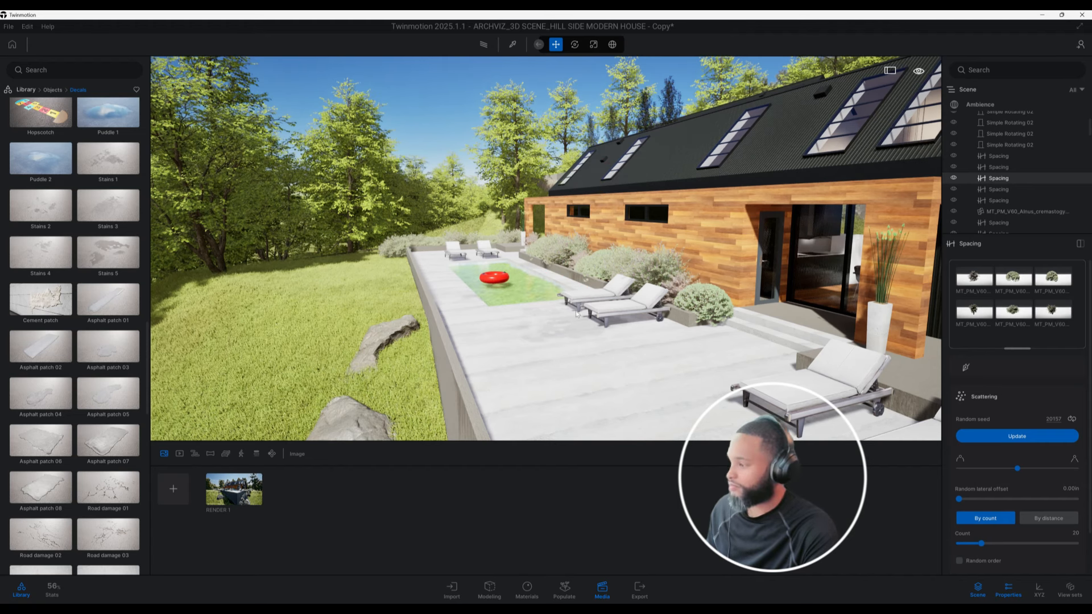
scroll(569, 341, "down", 3)
middle_click_drag(569, 367, 569, 307)
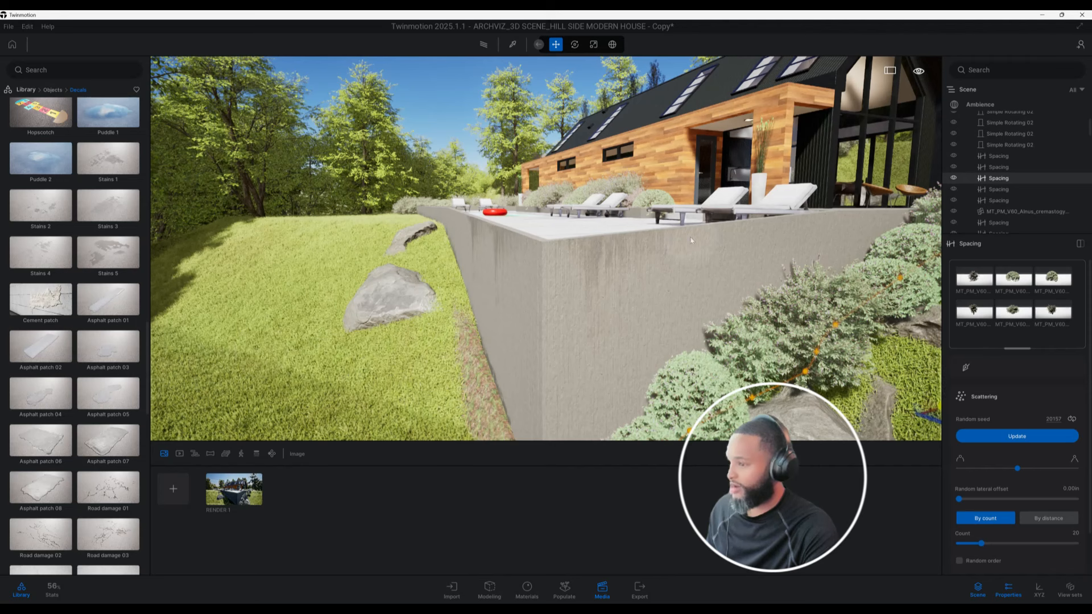
scroll(90, 359, "down", 5)
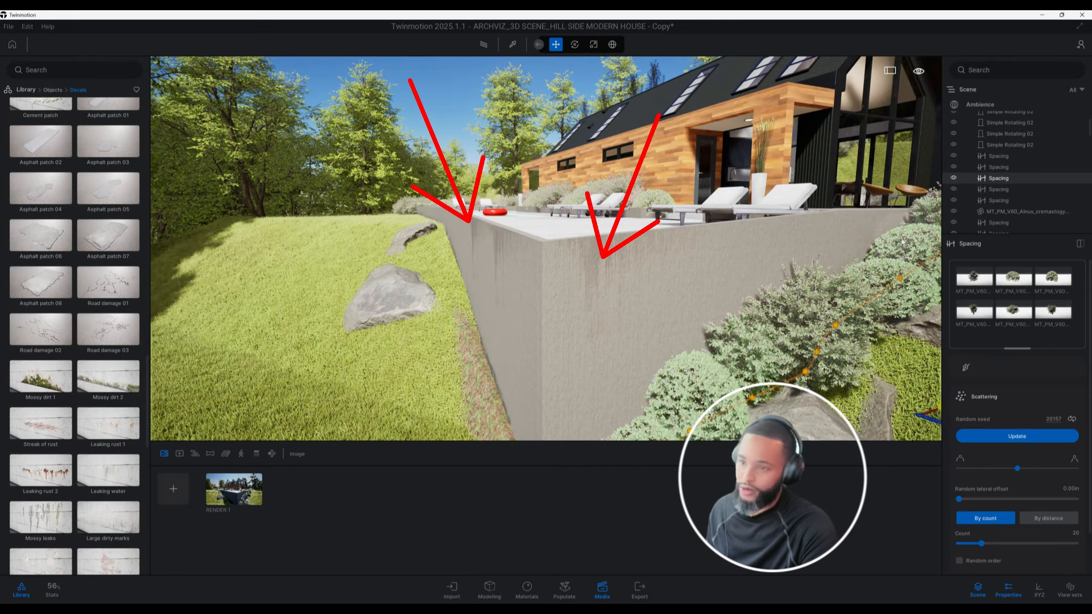
- Search the scene for "leaking" and select the first four Leaking water decals one after another
left_click(991, 71)
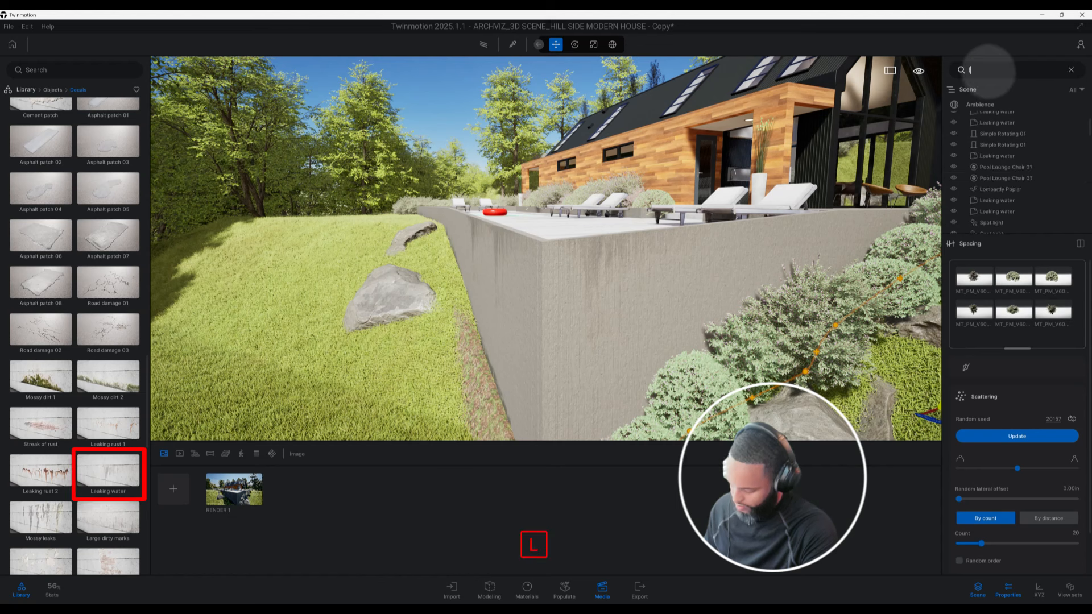
type("le")
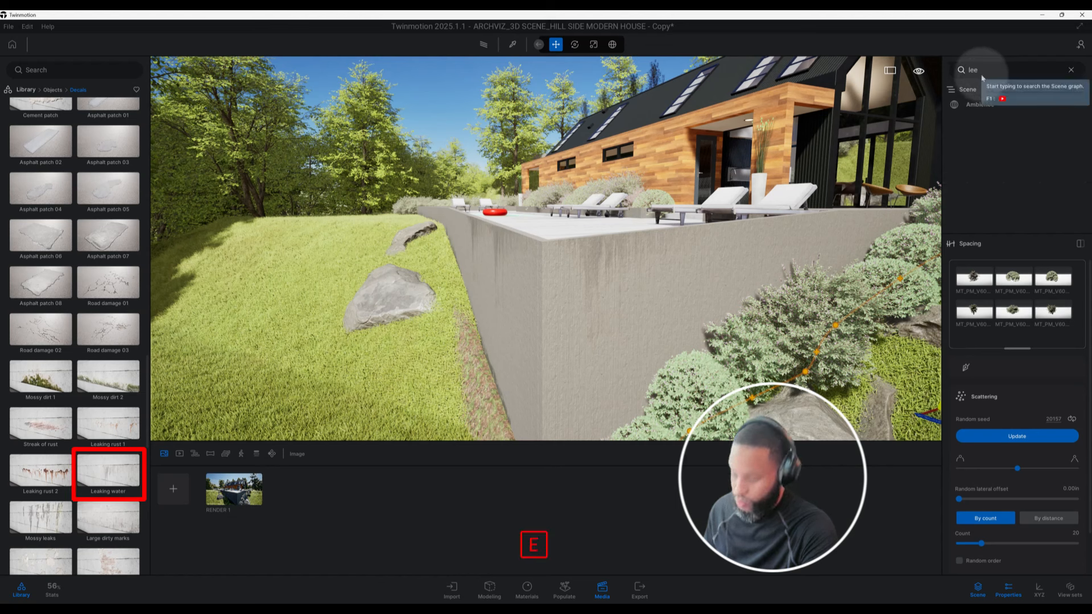
type("aking")
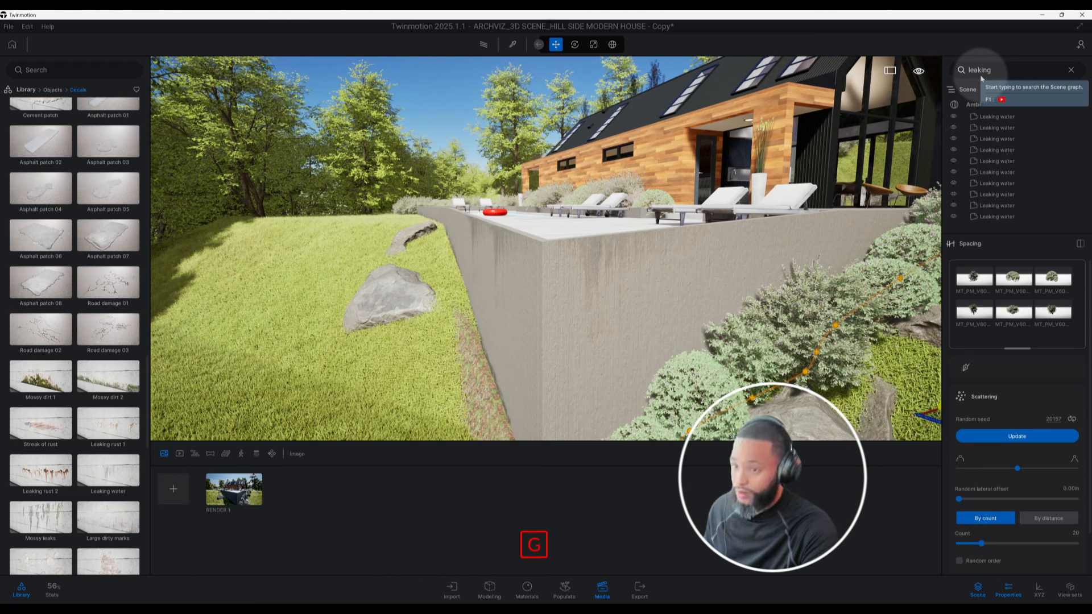
left_click(1004, 118)
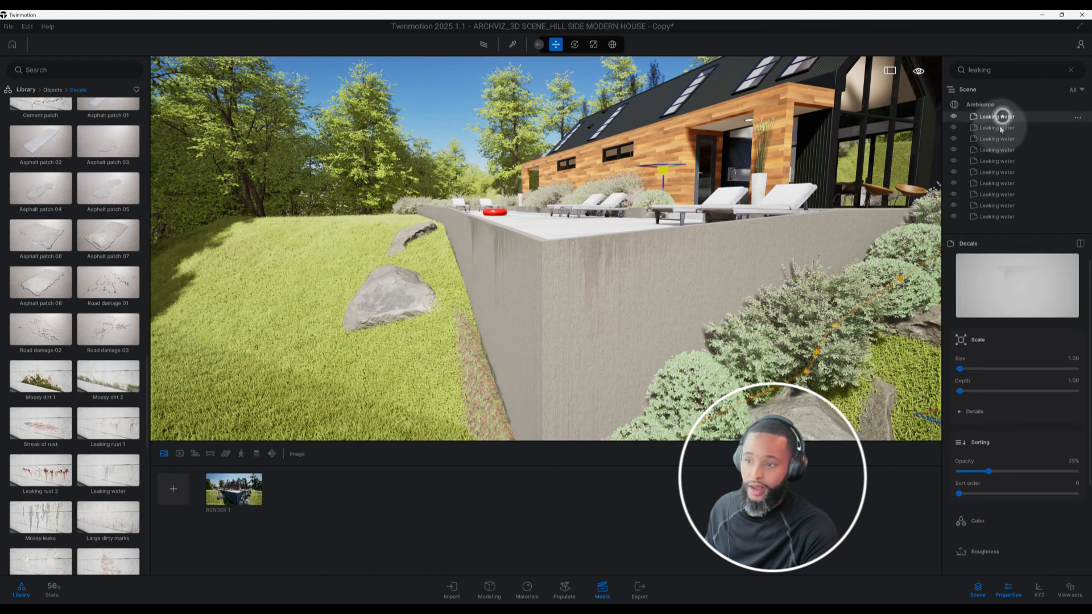
left_click(999, 129)
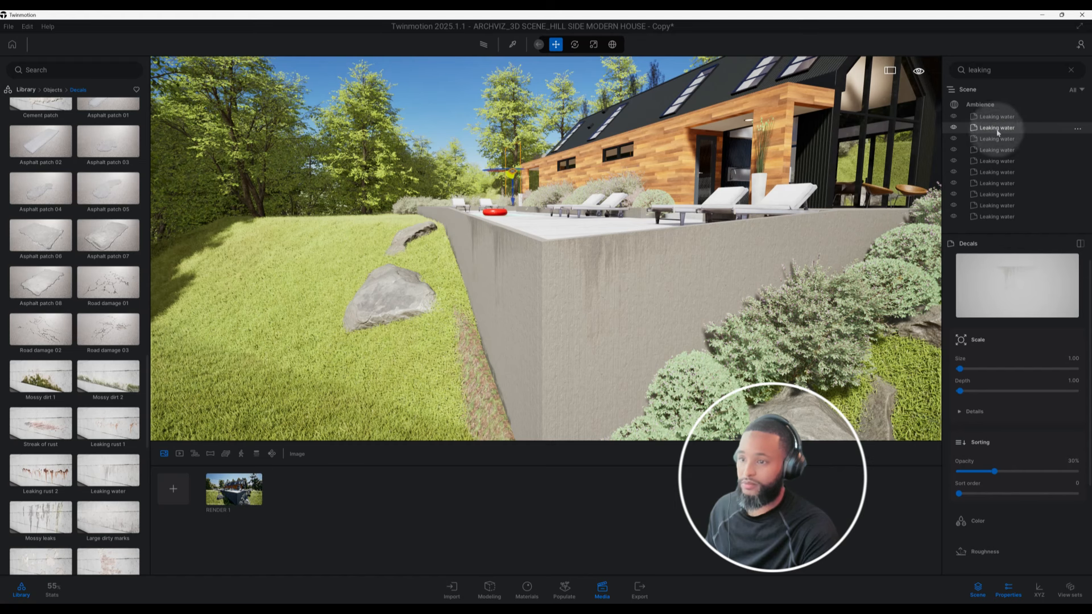
left_click(997, 139)
left_click(995, 150)
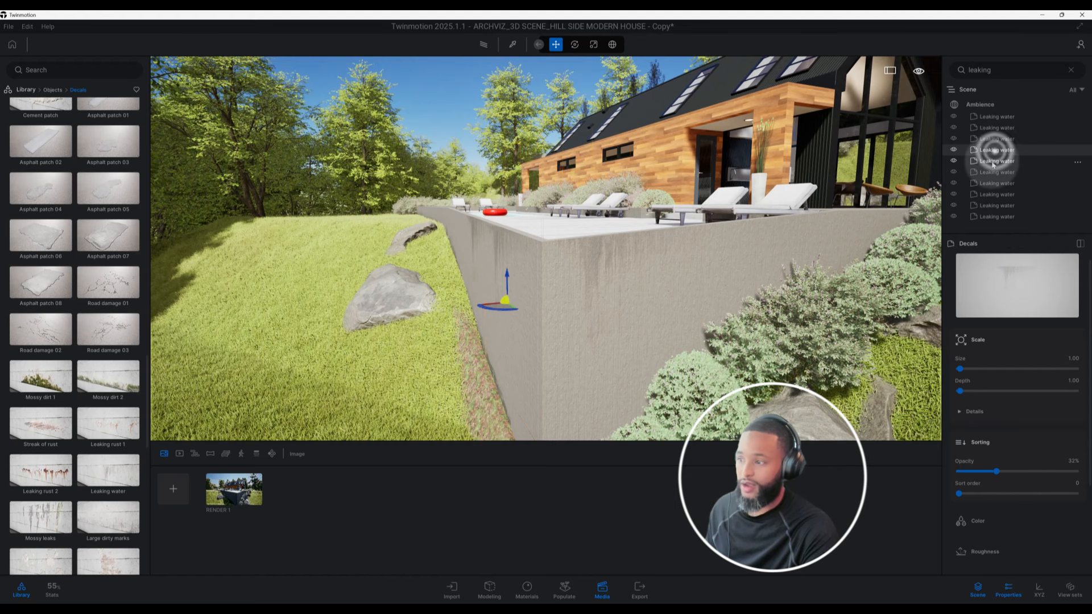
- Examine the selected Leaking water decal up close on the corner of the concrete retaining wall
middle_click_drag(503, 295, 663, 224)
scroll(597, 275, "up", 2)
mouse_move(655, 261)
middle_mouse_down("shift")
mouse_move(680, 262)
mouse_move(671, 255)
middle_mouse_up("shift")
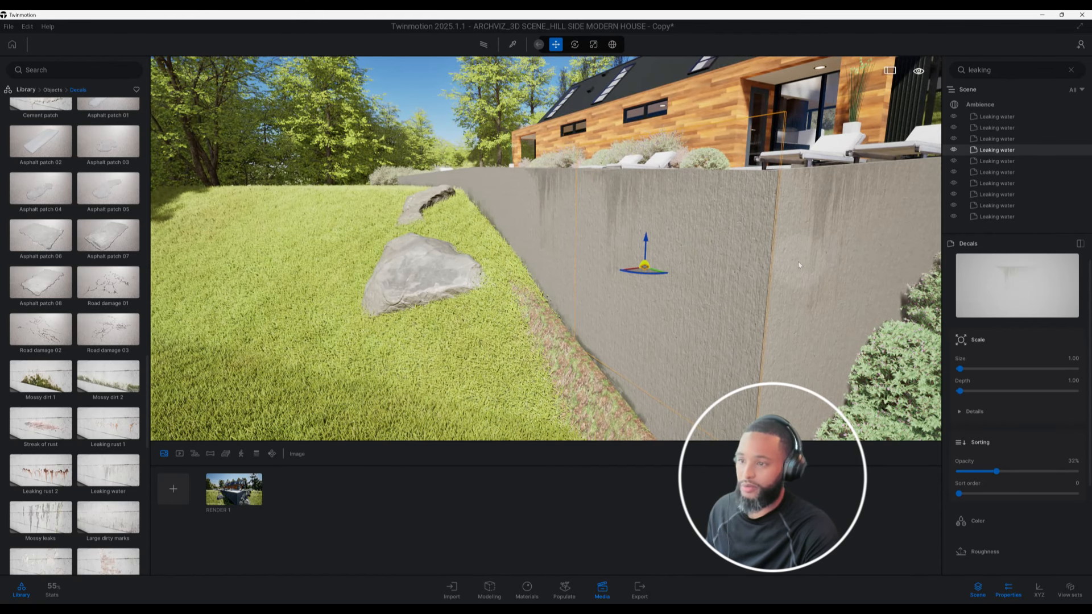
middle_click_drag(799, 265, 772, 249)
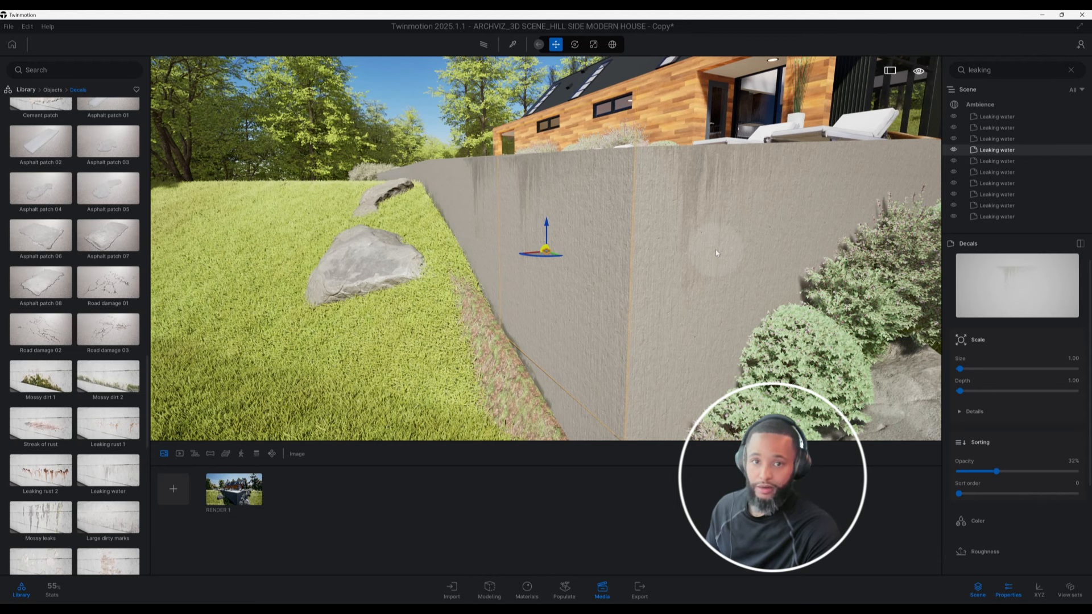
- Try reducing the selected Leaking water decal's size to 0.01 and undo the change
middle_click_drag(715, 242, 681, 253)
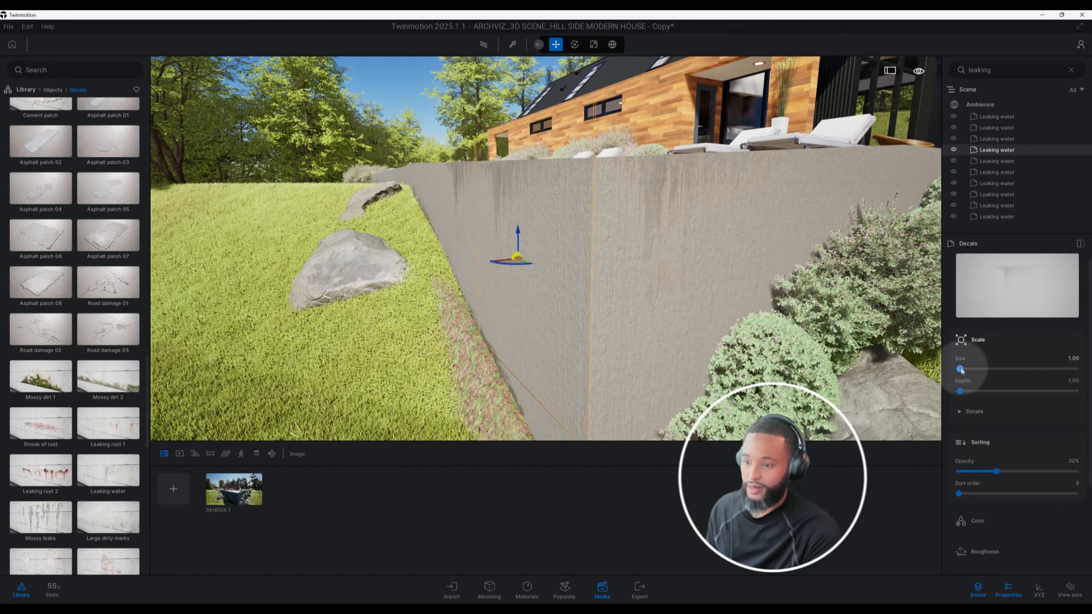
left_click_drag(962, 370, 955, 369)
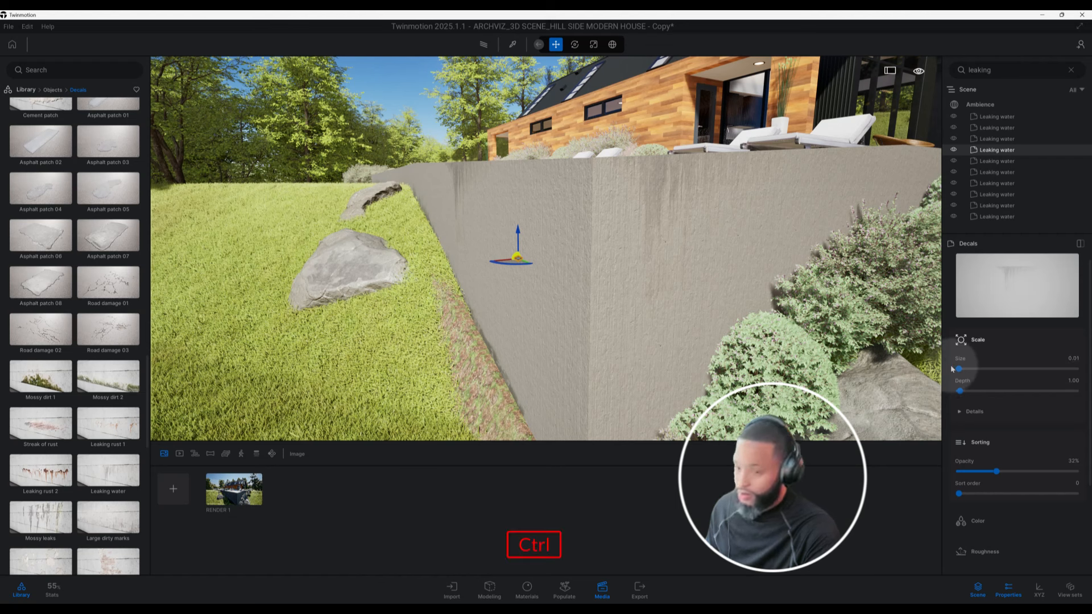
key("ctrl+z")
- Expand the decal's Details to view its length and width options and the Sorting settings
scroll(994, 380, "down", 2)
left_click(990, 361)
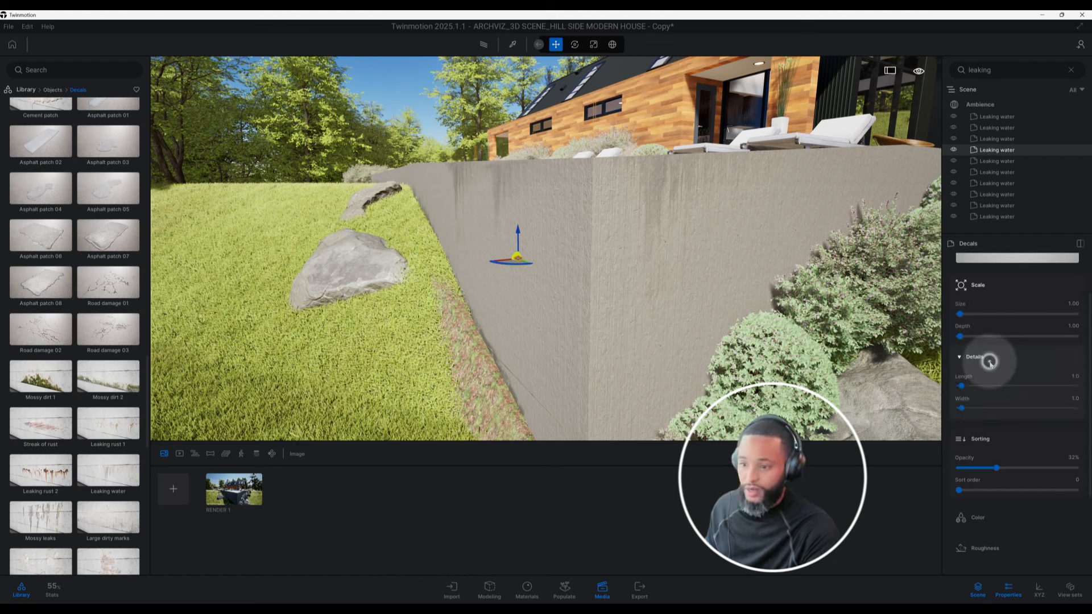
scroll(970, 369, "down", 1)
scroll(970, 366, "down", 2)
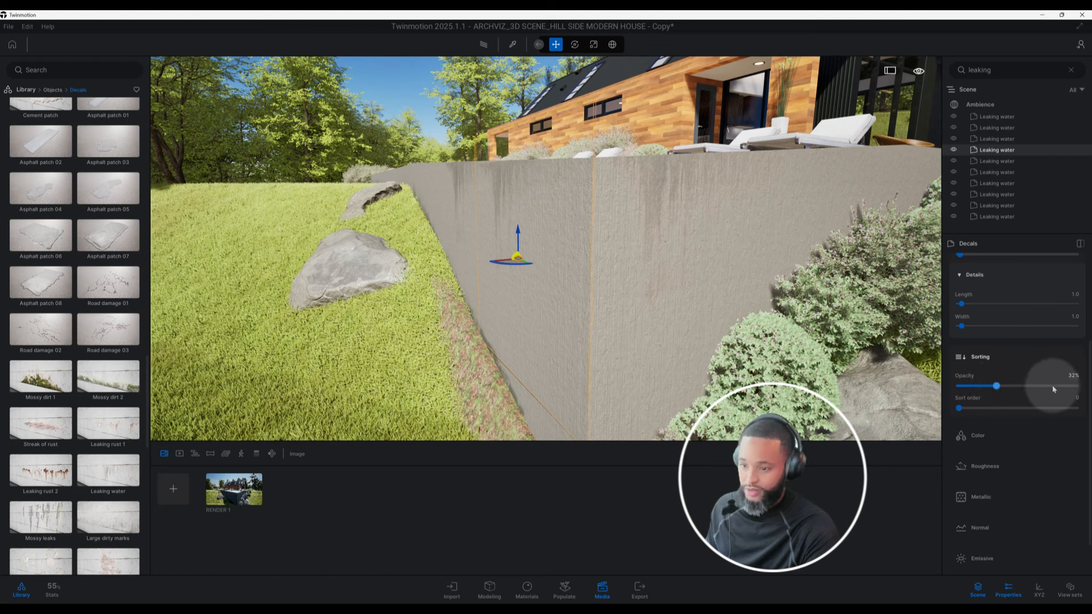
- Compare the decal at 100% opacity on the concrete wall, and set the opacity back to 32%
left_click_drag(996, 386, 1059, 385)
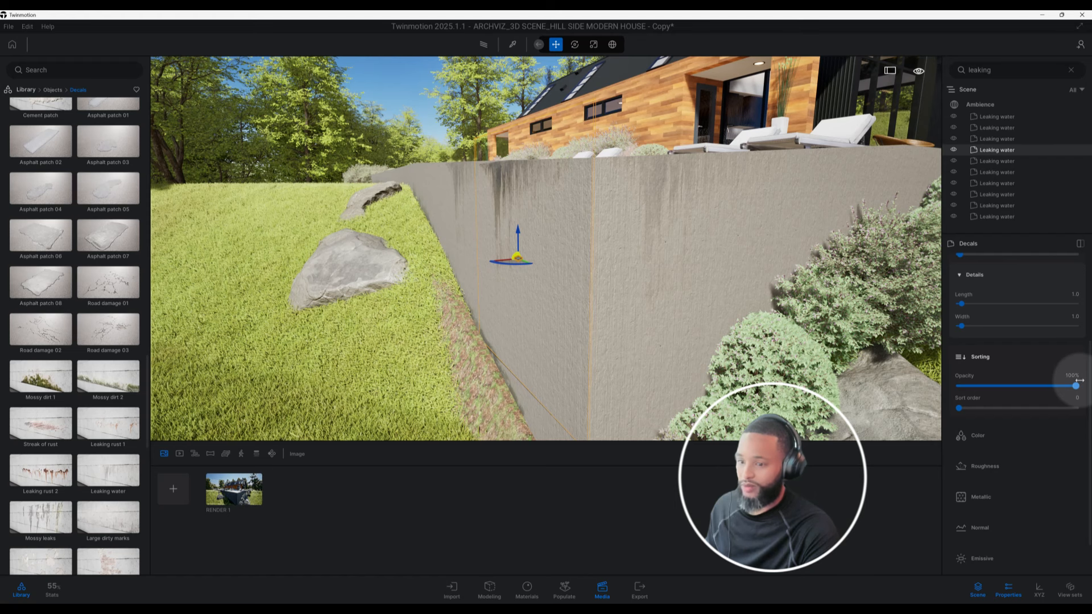
middle_click_drag(546, 256, 633, 271, "shift")
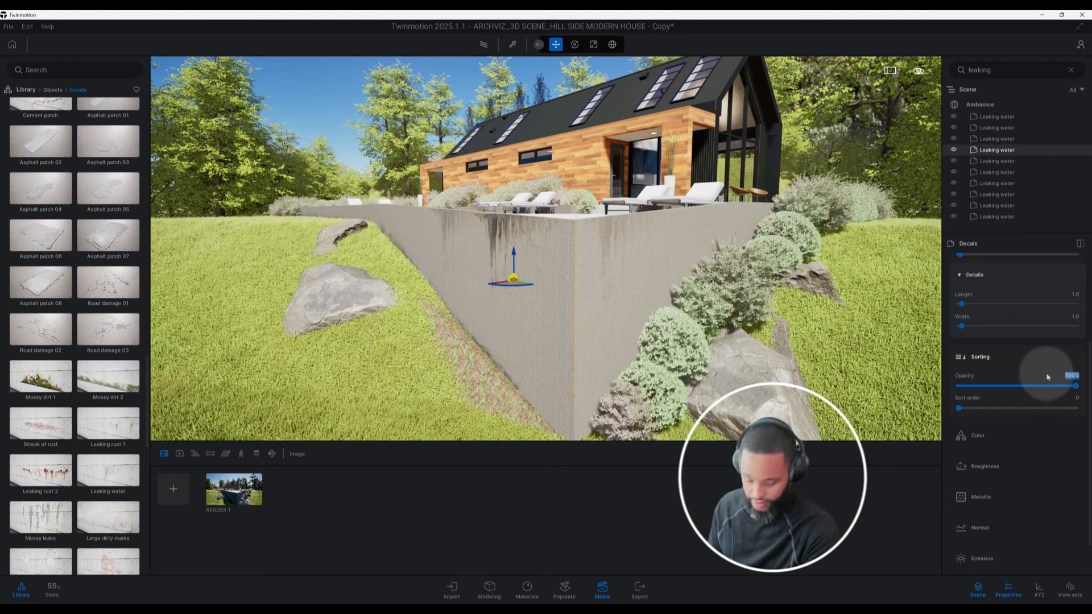
type("32")
key("Return")
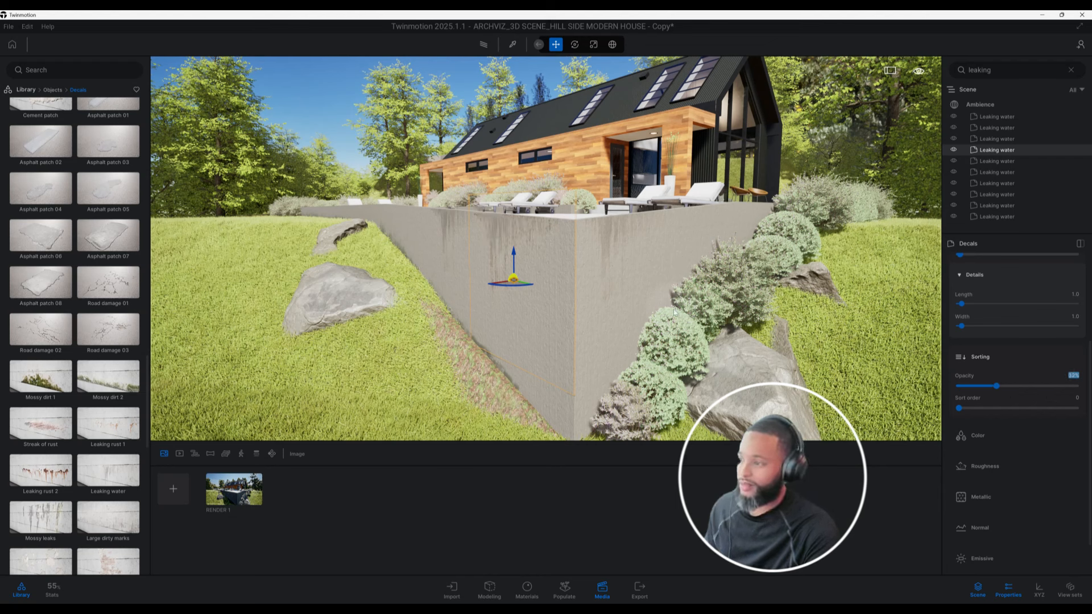
- Return the library to its top-level categories and clear the "leaking" search from the scene list
scroll(1012, 387, "down", 3)
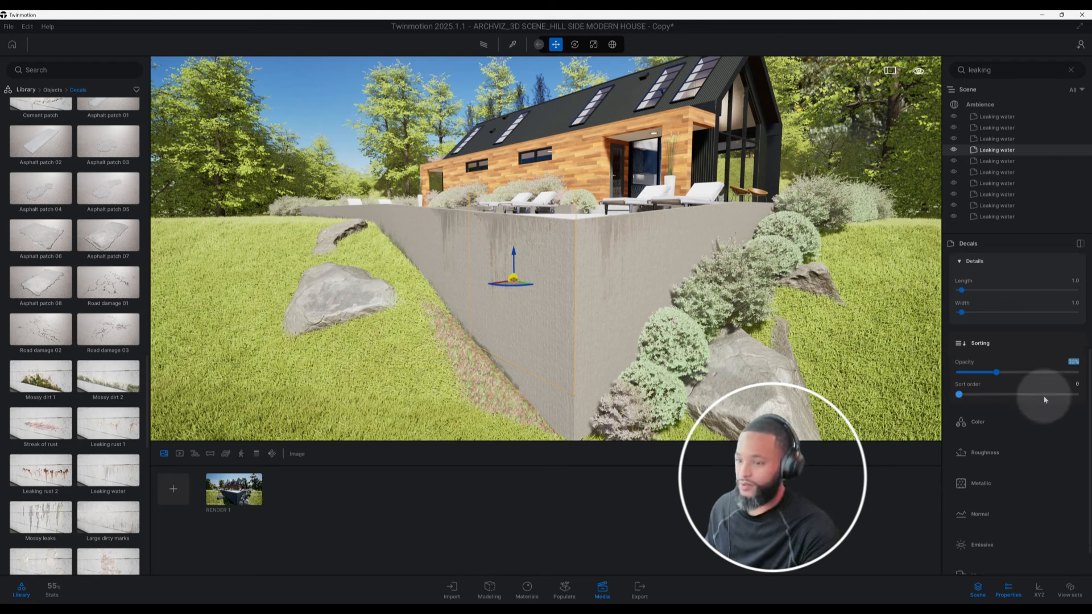
scroll(1004, 383, "up", 3)
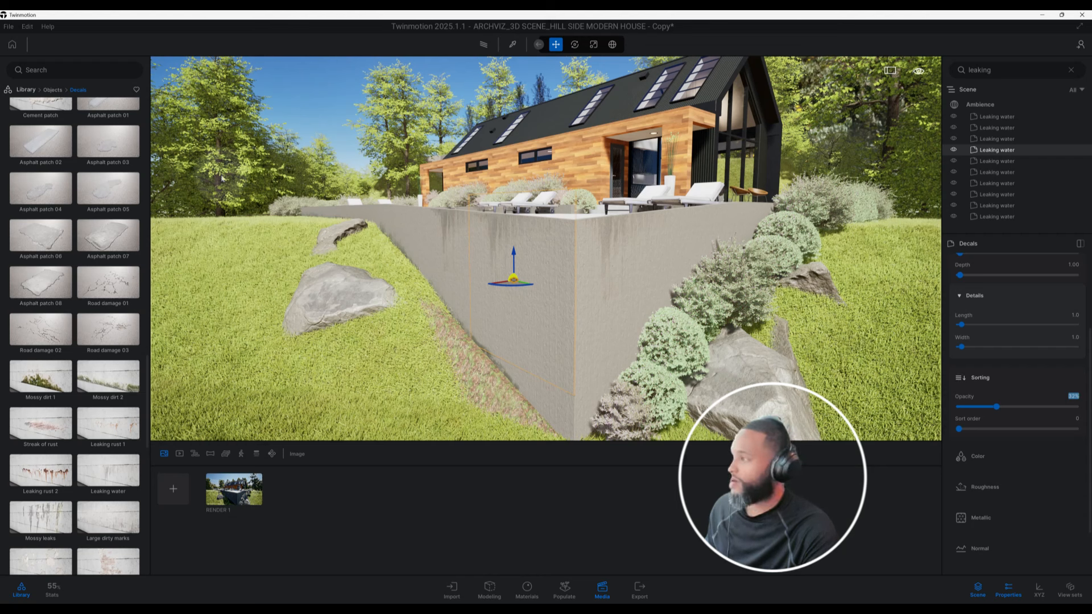
left_click(26, 89)
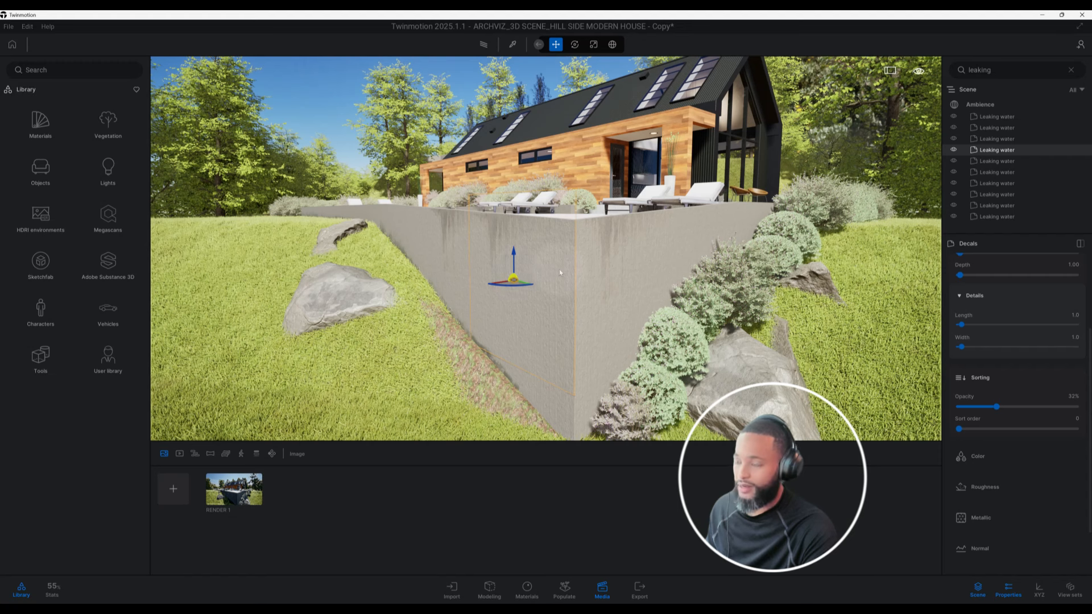
middle_click_drag(559, 269, 541, 282)
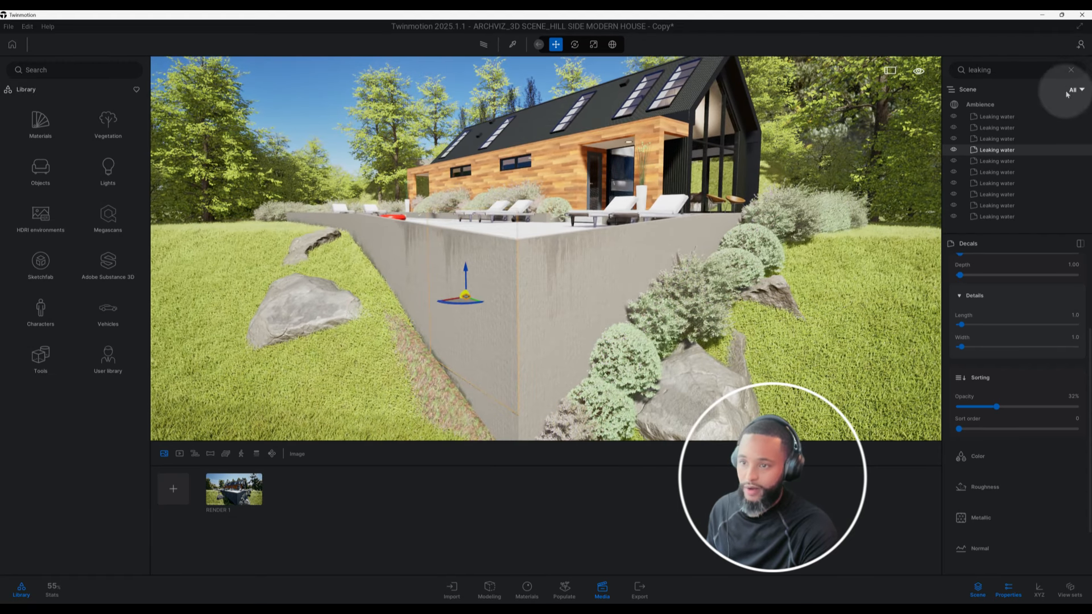
left_click(1070, 69)
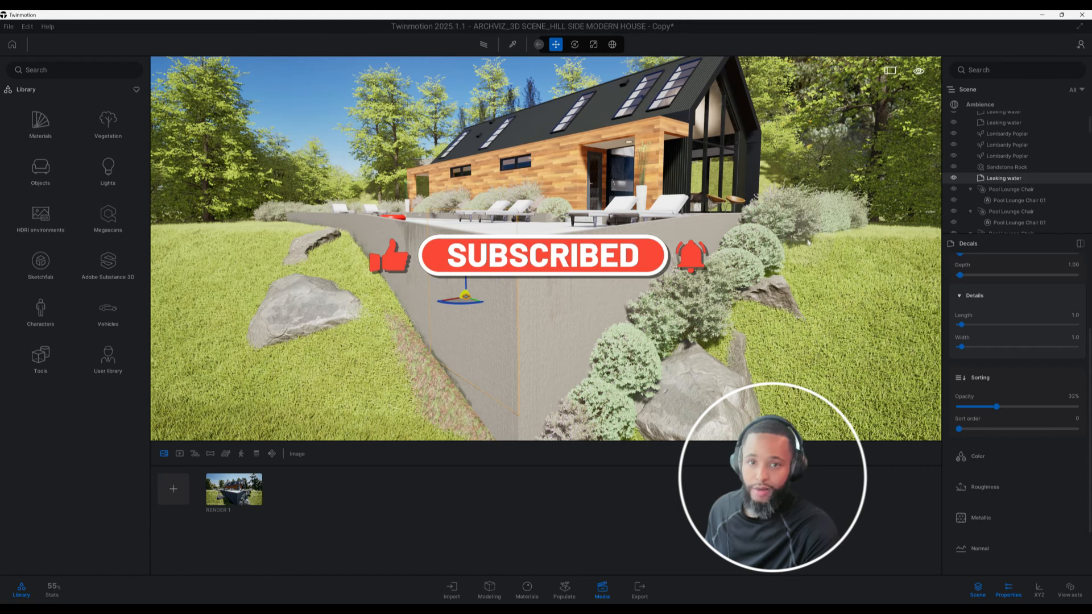
- Fly from the pool terrace into the house and look over the kitchen and dining area
key("w")
key("e")
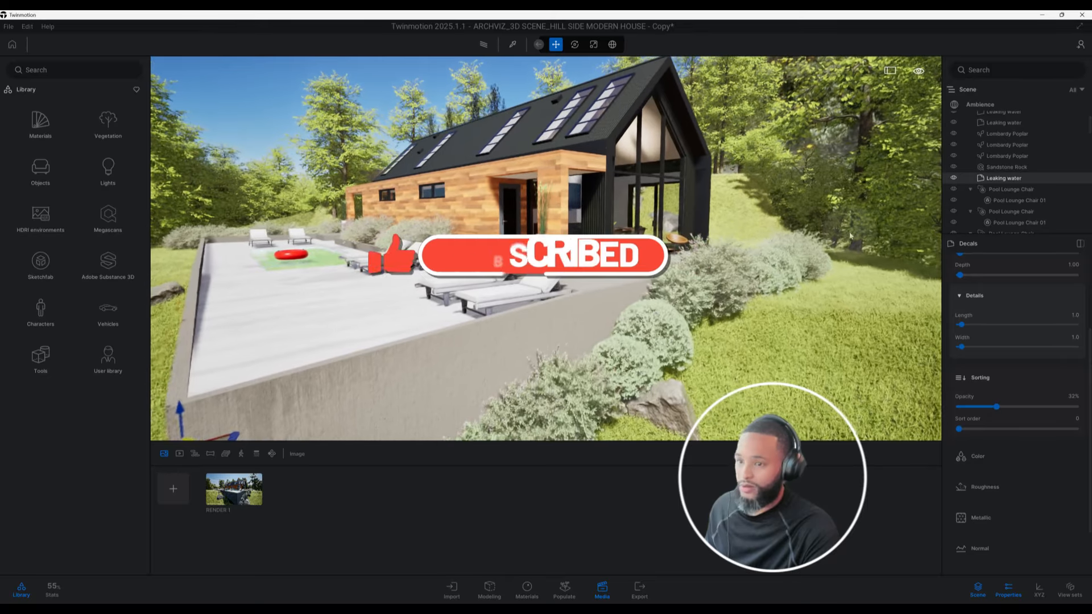
key("w")
right_click_drag(398, 294, 540, 296)
key("w")
key("a")
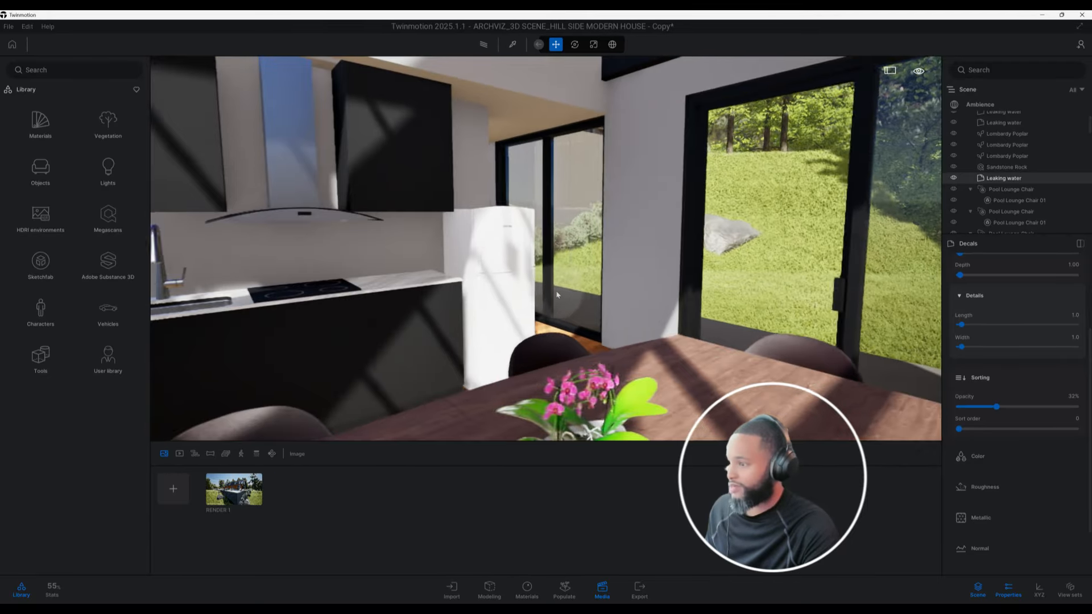
key("s")
key("a")
key("a")
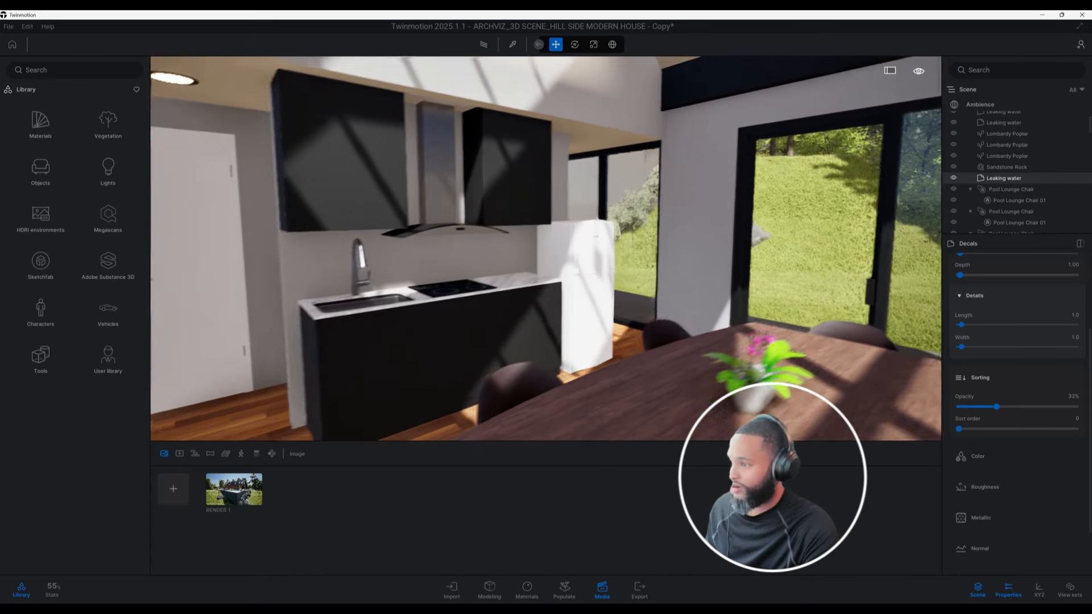
key("shift+s")
right_click_drag(539, 289, 622, 336)
key("w")
- Select the Delilah dining furniture and examine the room around the kitchen, glazed doors and hanging lights
left_click(621, 334)
middle_click_drag(621, 334, 665, 369, "shift")
middle_click_drag(757, 268, 522, 312)
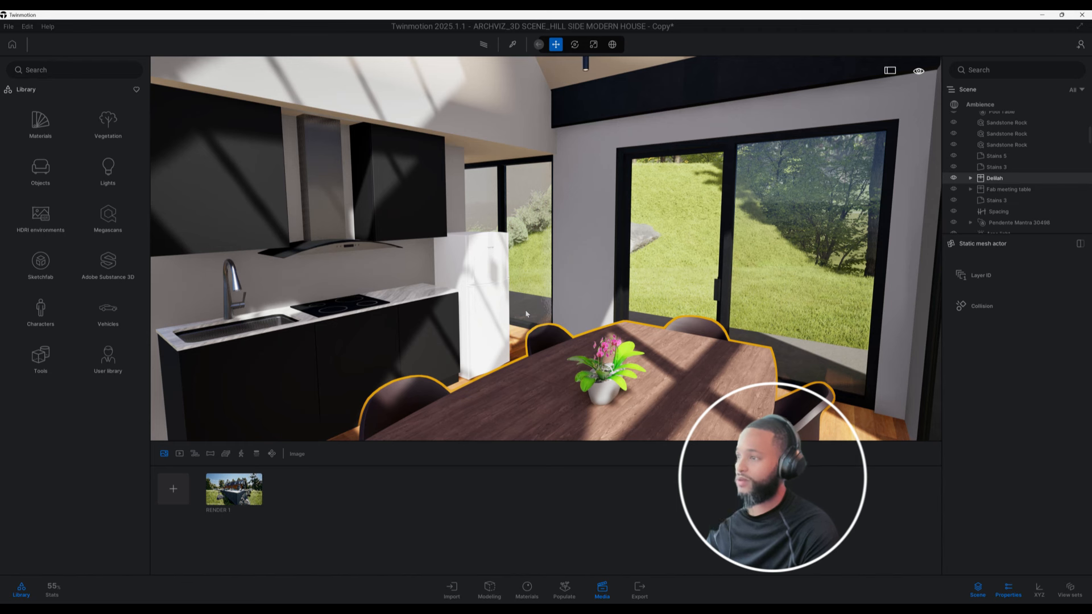
middle_click_drag(527, 240, 593, 280)
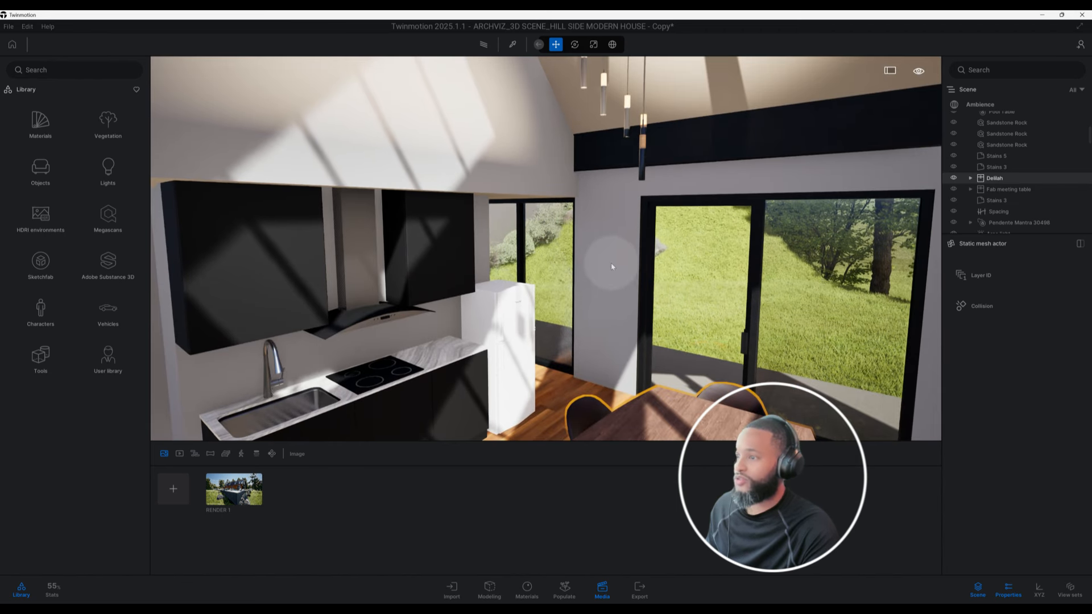
scroll(593, 280, "down", 3)
scroll(592, 280, "up", 1)
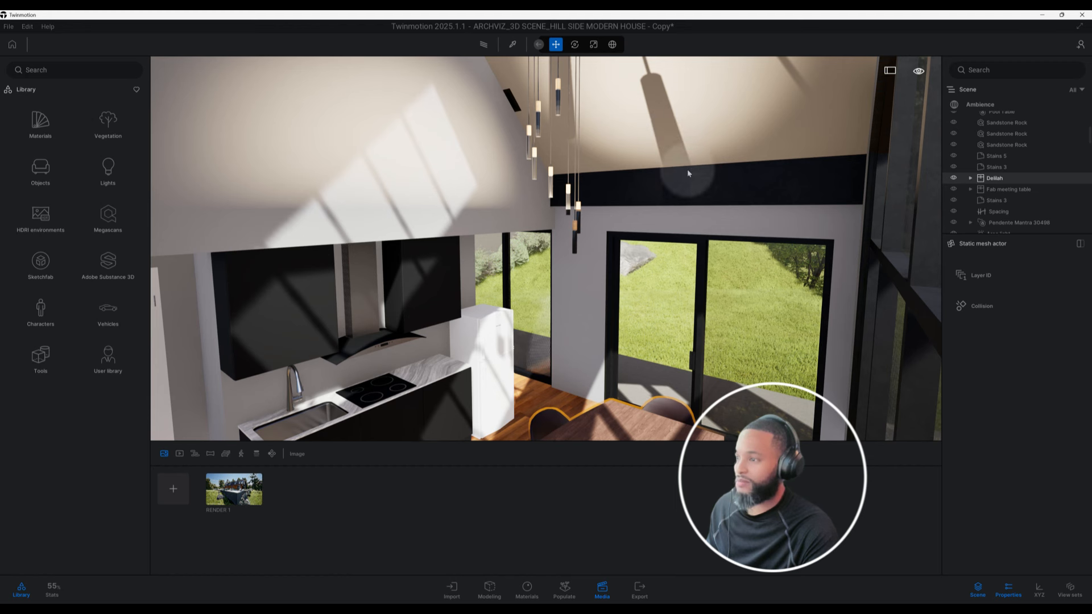
- Select the Spiral Pendant Lights in the dining area and examine them up close from below
scroll(588, 234, "up", 2)
left_click(585, 234)
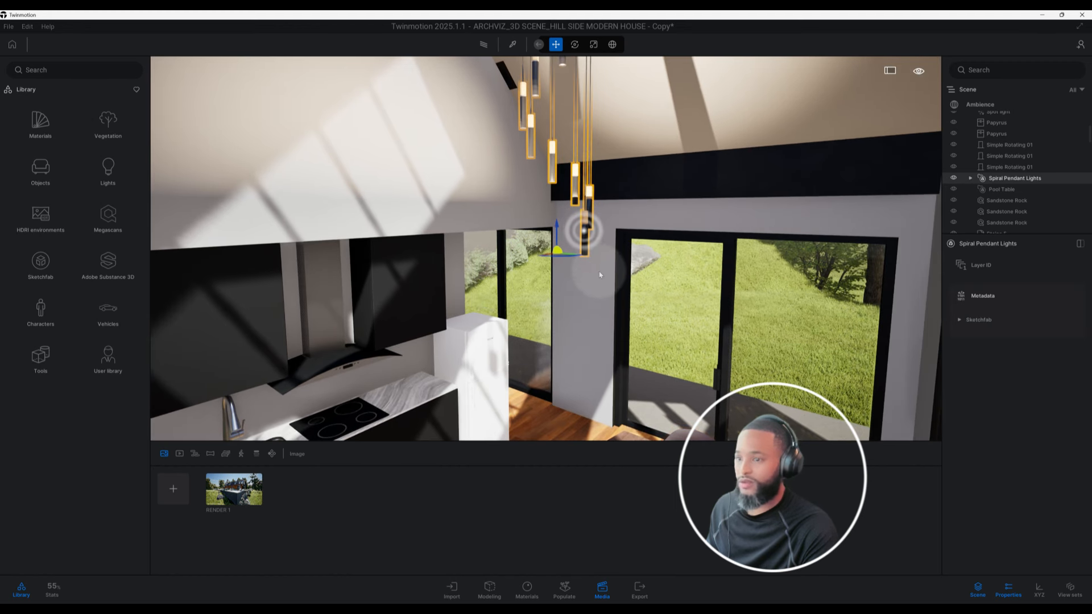
middle_click_drag(597, 287, 600, 251, "shift")
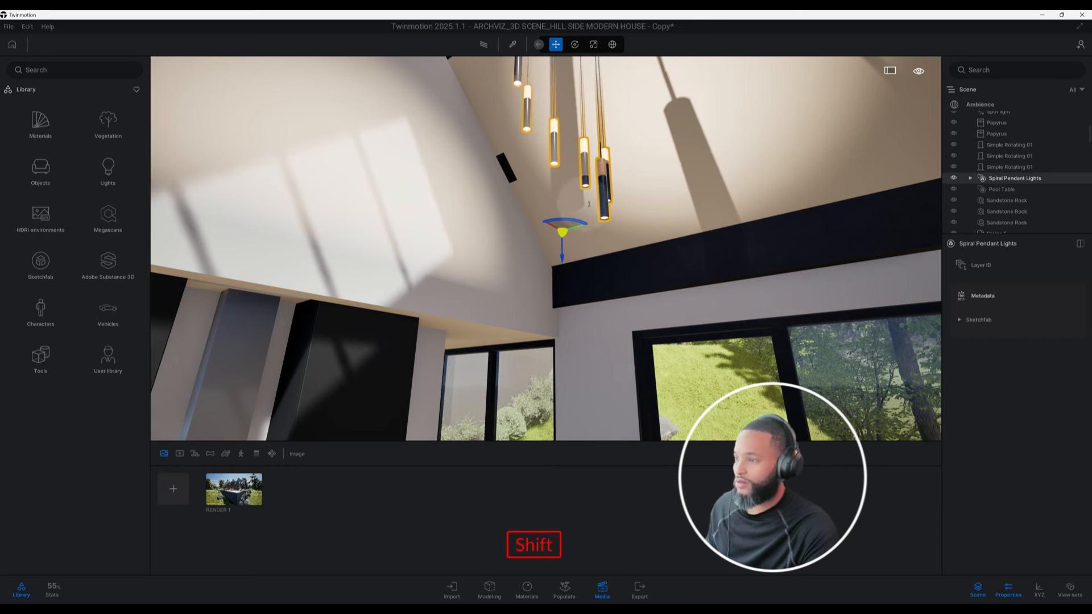
middle_click_drag(604, 218, 562, 213, "shift")
- Search the scene for "area" and open the library's Lights category to find the Area light
left_click(986, 68)
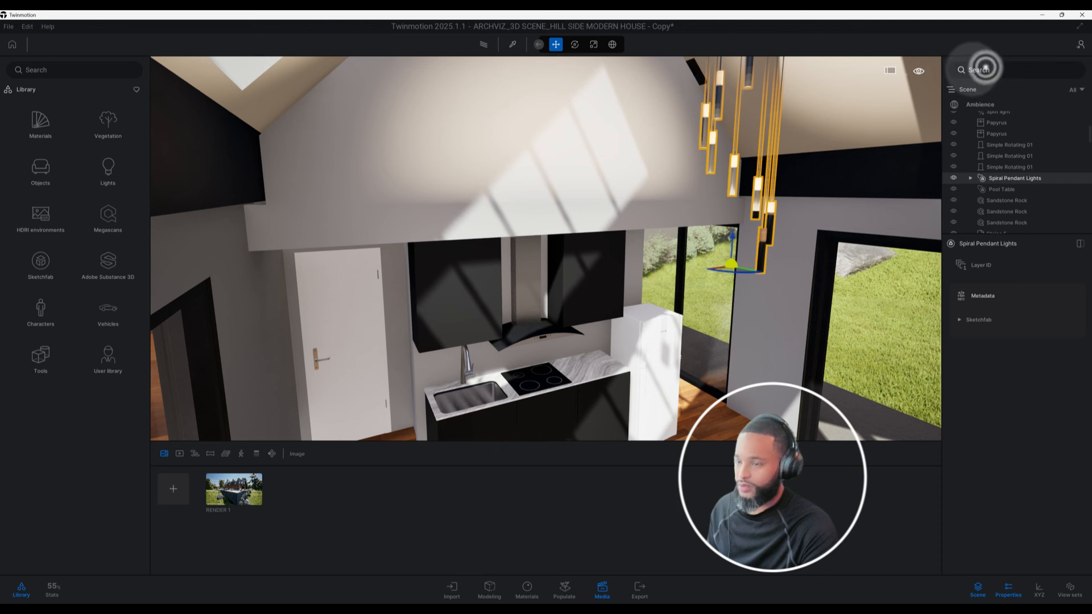
type("area")
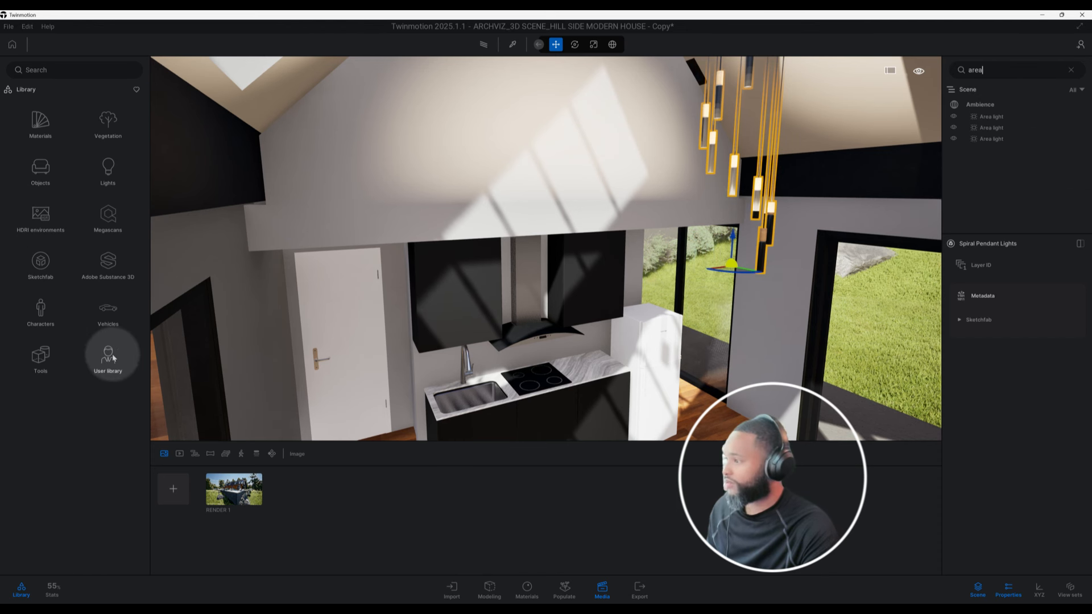
left_click(109, 165)
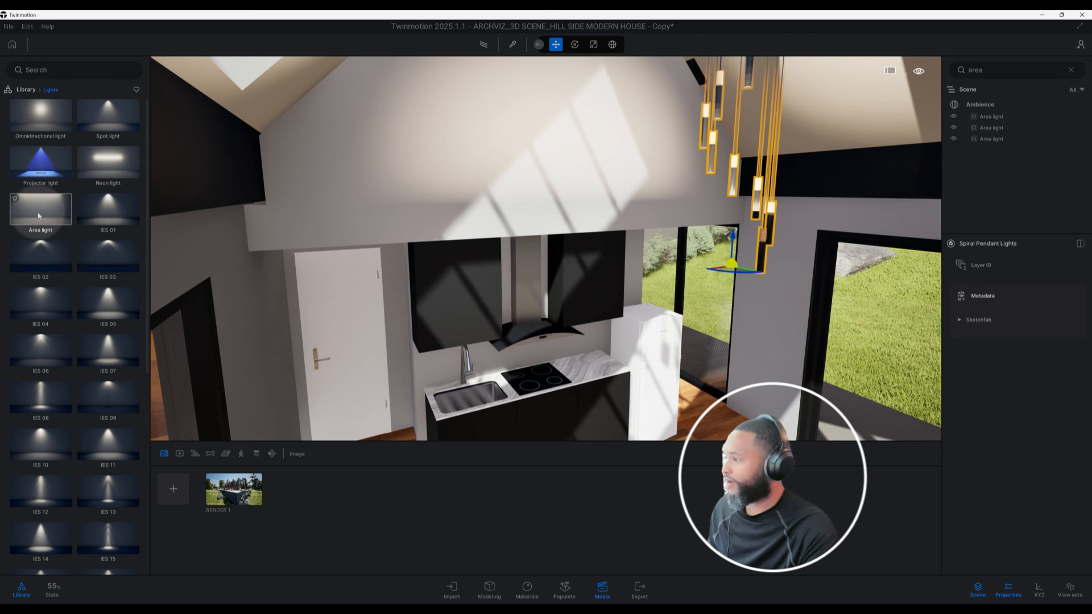
scroll(398, 234, "down", 3)
scroll(421, 256, "up", 4)
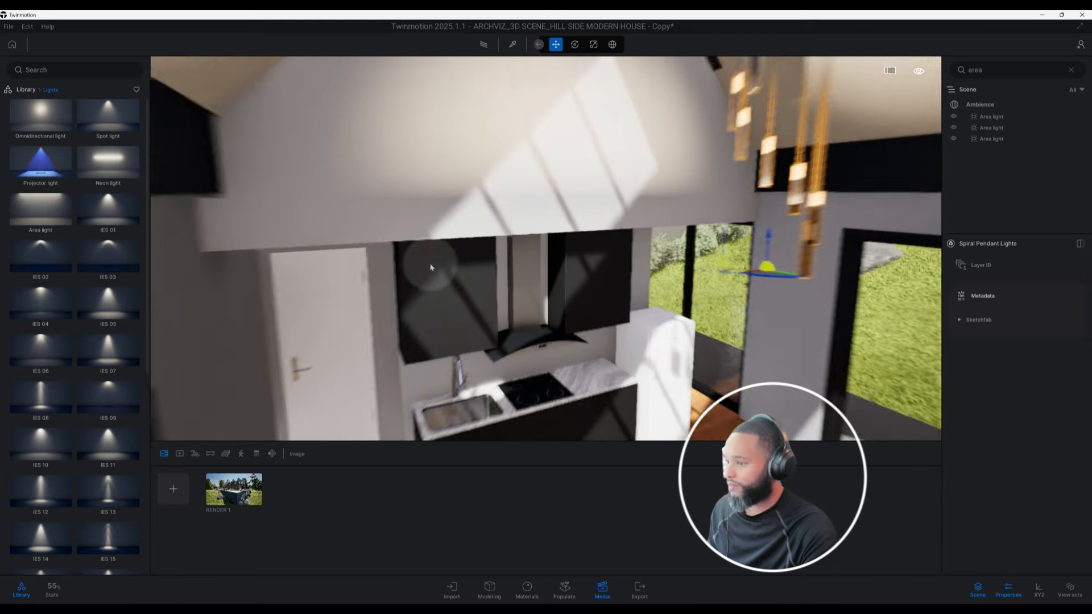
- Place an Area light by the kitchen counter, shift it toward the dining area and raise it to ceiling height
middle_click_drag(432, 268, 432, 171)
left_click_drag(41, 210, 522, 332)
middle_click_drag(521, 334, 536, 363, "shift")
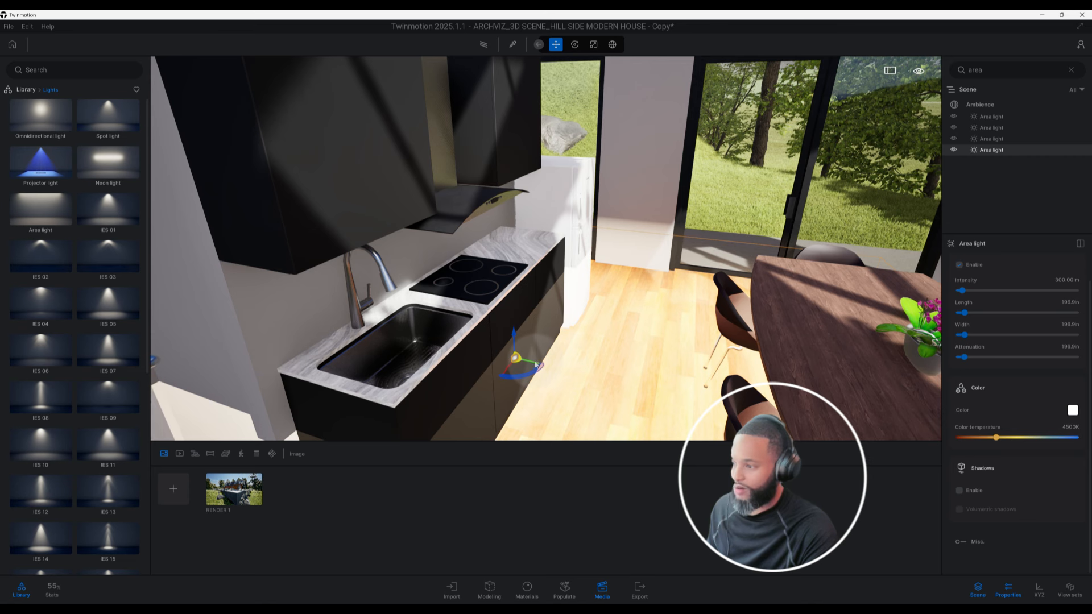
left_click_drag(535, 364, 778, 149)
middle_click_drag(724, 223, 586, 250)
left_click_drag(327, 412, 335, 19)
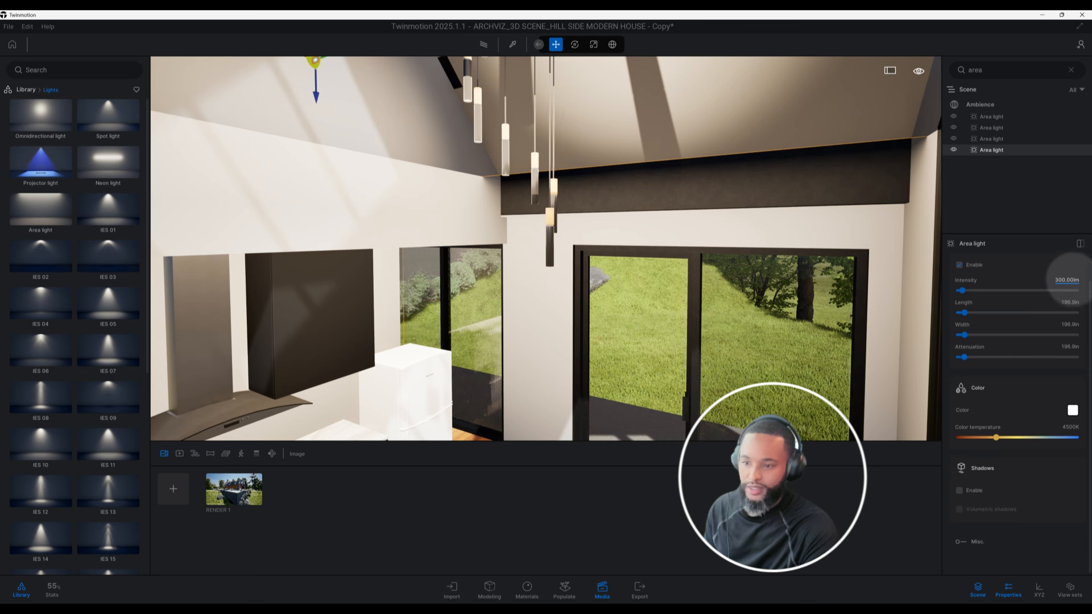
- Set the new Area light's intensity to 150 lm
left_click(1074, 280)
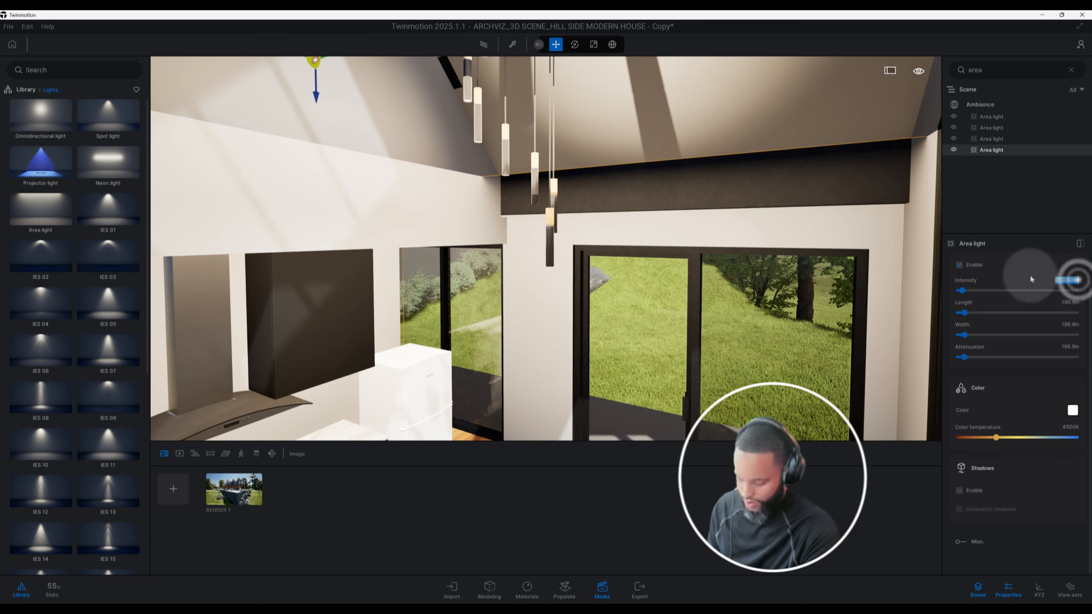
key("BackSpace")
type("1")
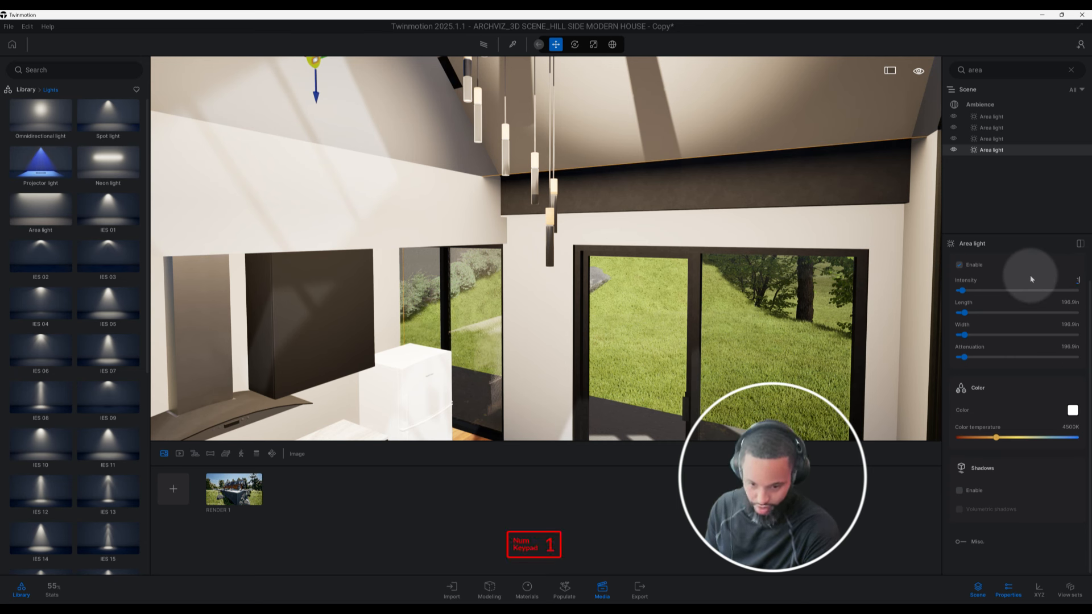
type("50")
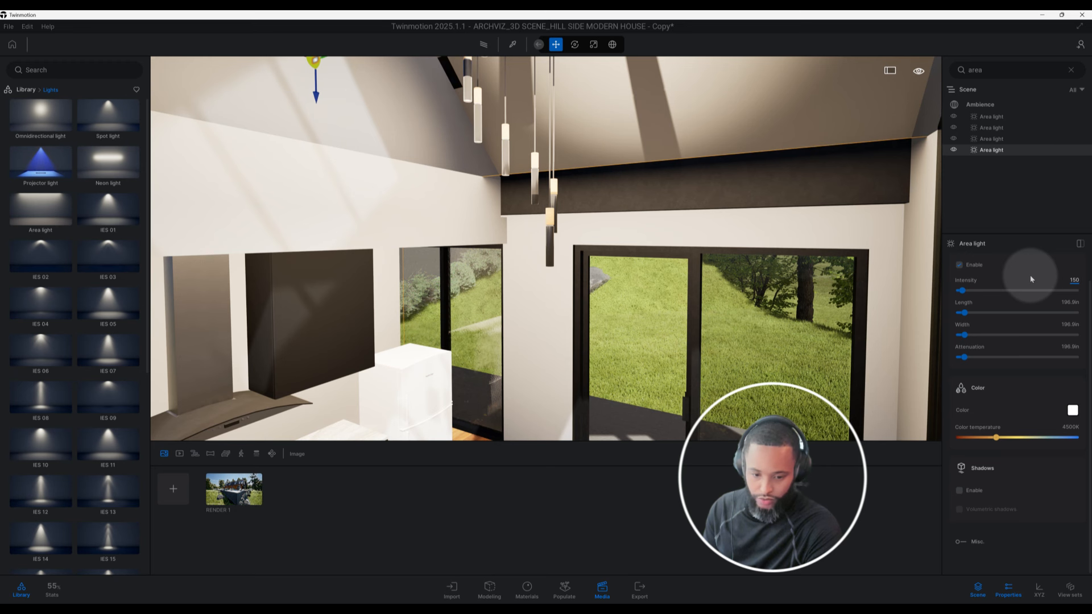
key("Return")
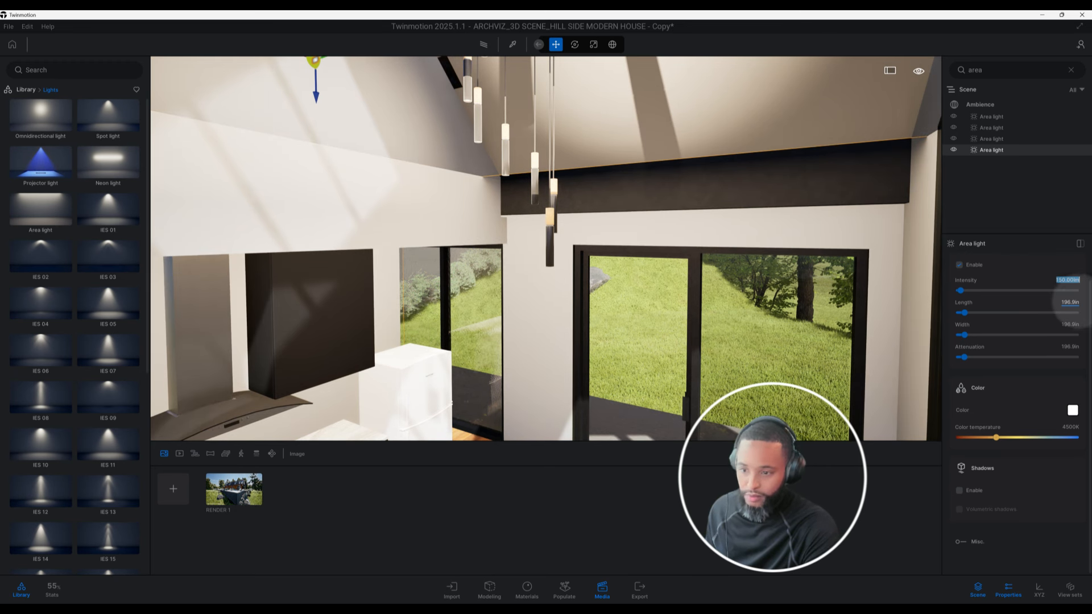
- Check the Area light's length setting and examine its extent from outside through the glazed gable end
left_click(1069, 302)
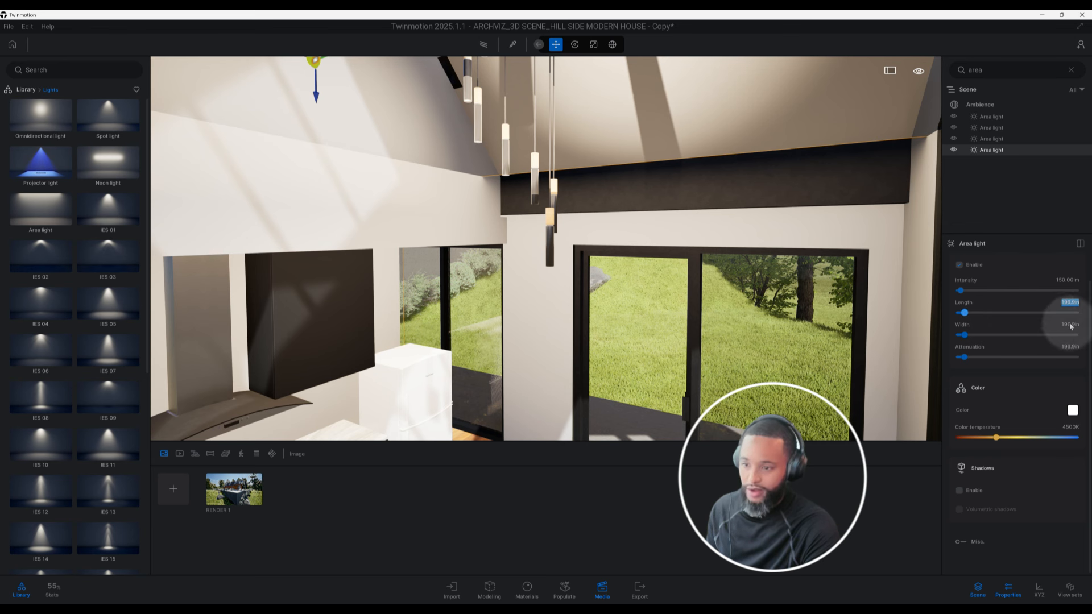
middle_click_drag(672, 313, 444, 302, "shift")
scroll(516, 208, "down", 10)
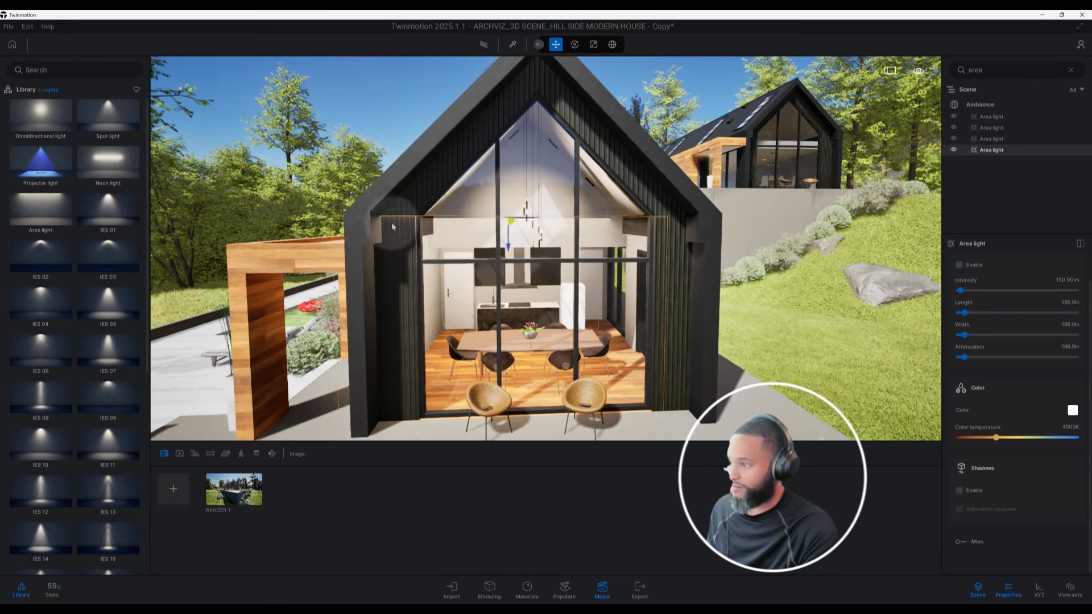
middle_click_drag(395, 227, 454, 201, "shift")
scroll(454, 201, "up", 3)
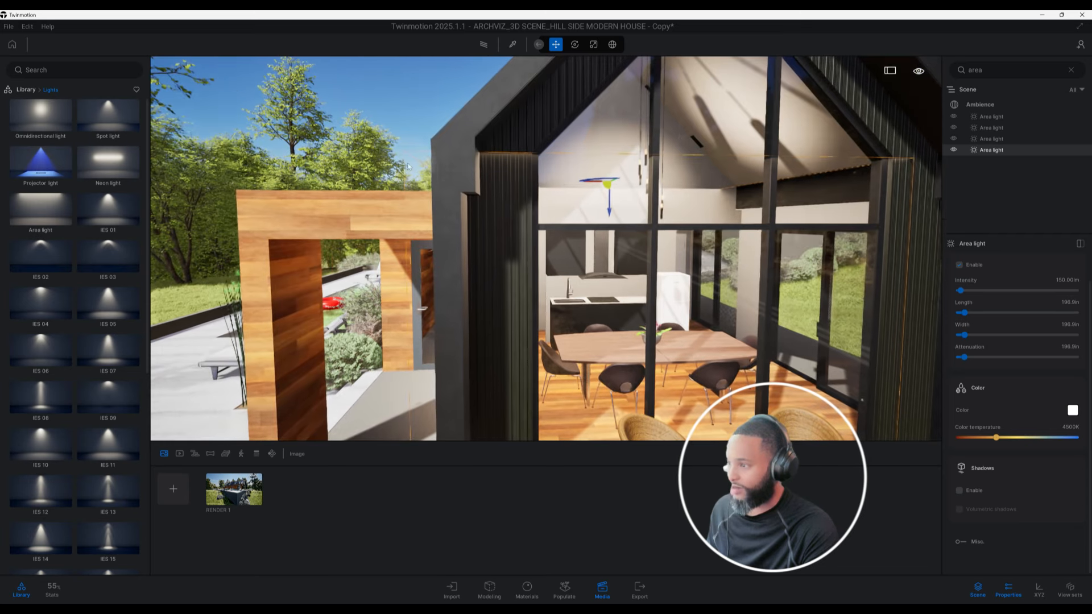
scroll(611, 201, "down", 1)
middle_click_drag(640, 201, 557, 198)
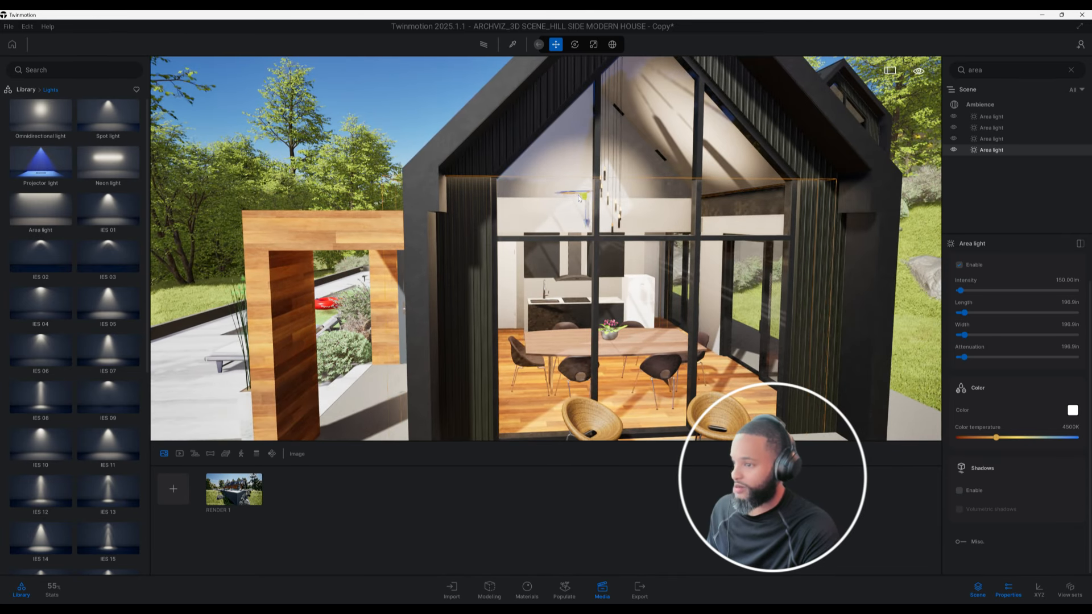
- Try shifting the Area light sideways within the gable and undo the move
left_click_drag(558, 196, 583, 199)
key("ctrl+z")
key("ctrl+z")
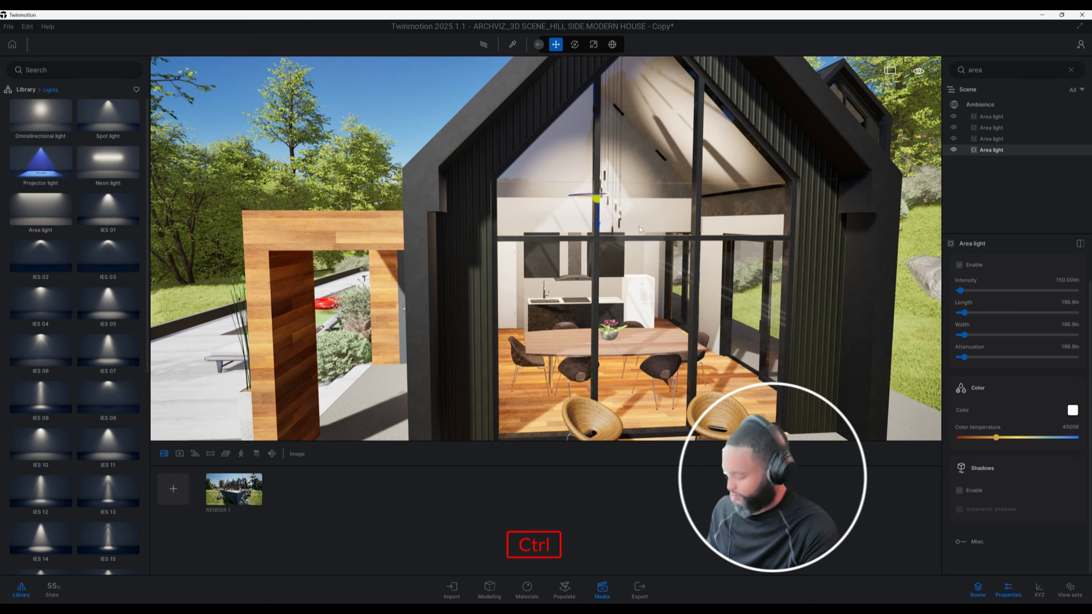
- Shift the Area light sideways within the gable and set its length to 75 in
mouse_move(582, 199)
middle_mouse_down("shift")
mouse_move(631, 234)
mouse_move(588, 190)
middle_mouse_up("shift")
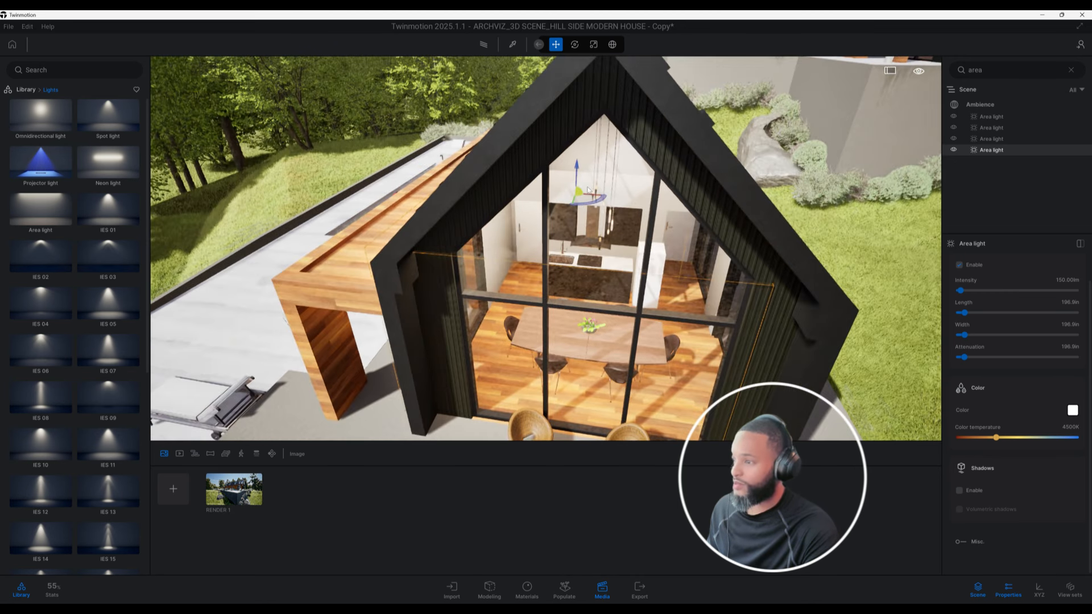
left_click_drag(591, 196, 622, 203)
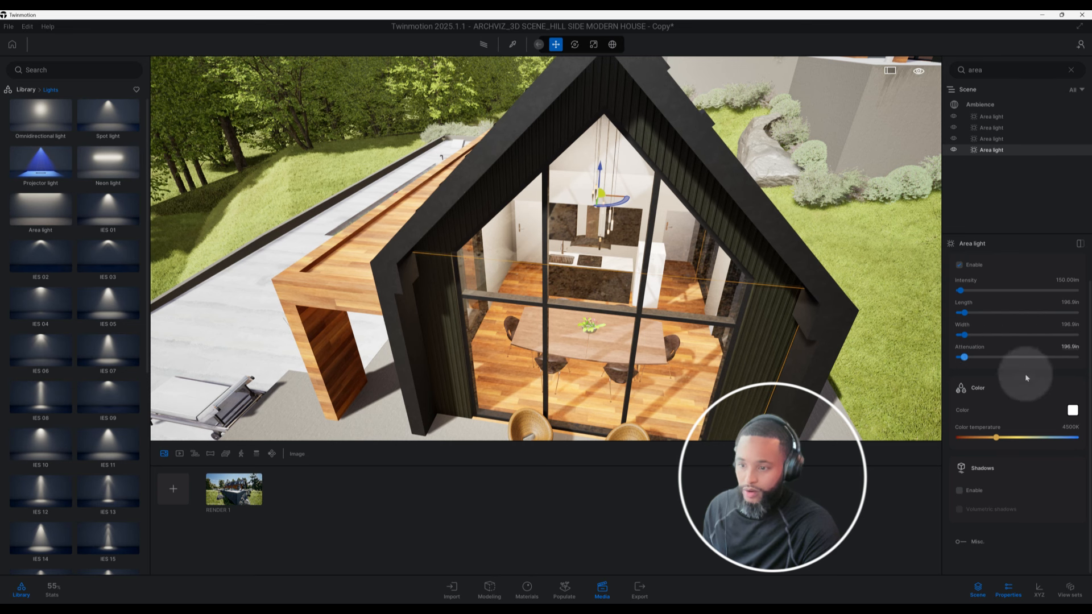
left_click_drag(1079, 302, 1049, 302)
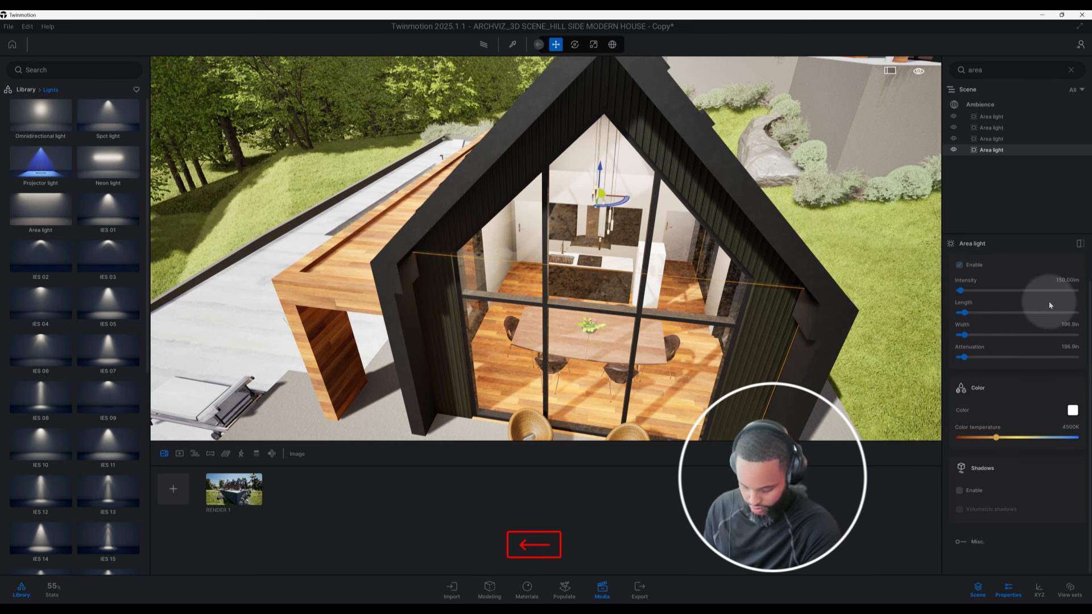
type("75")
key("Return")
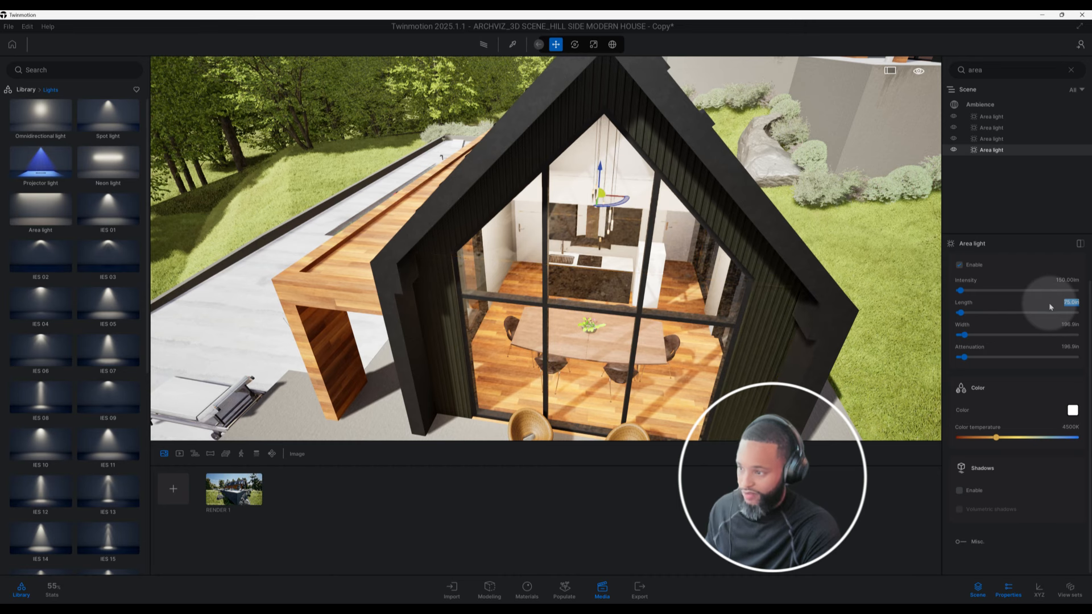
- Reposition the Area light horizontally beside the pendant lamps above the dining area
scroll(691, 304, "up", 5)
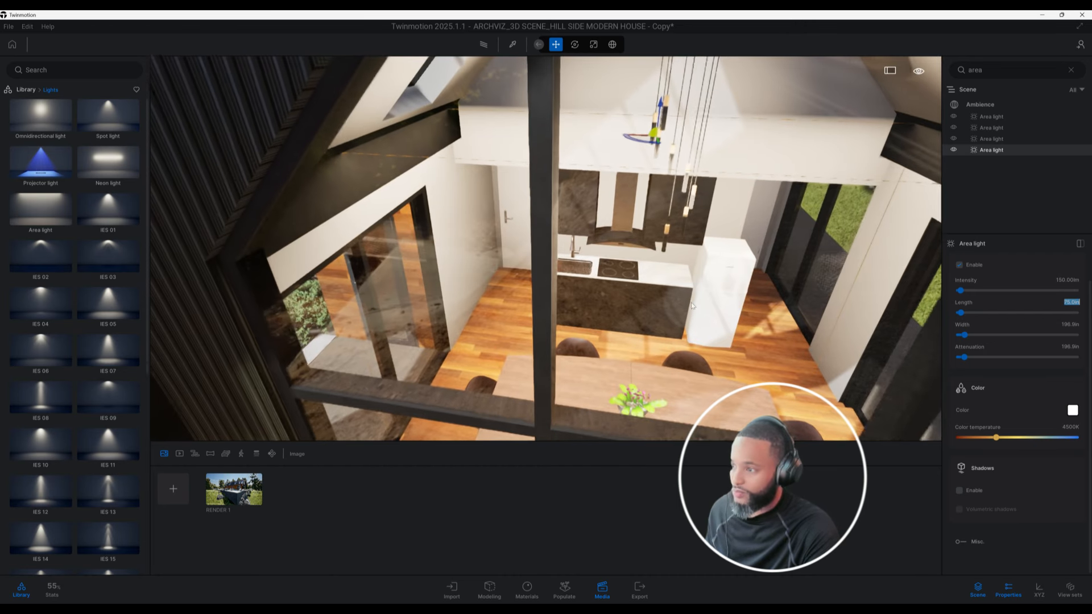
scroll(691, 302, "down", 3)
middle_click_drag(691, 302, 671, 269, "shift")
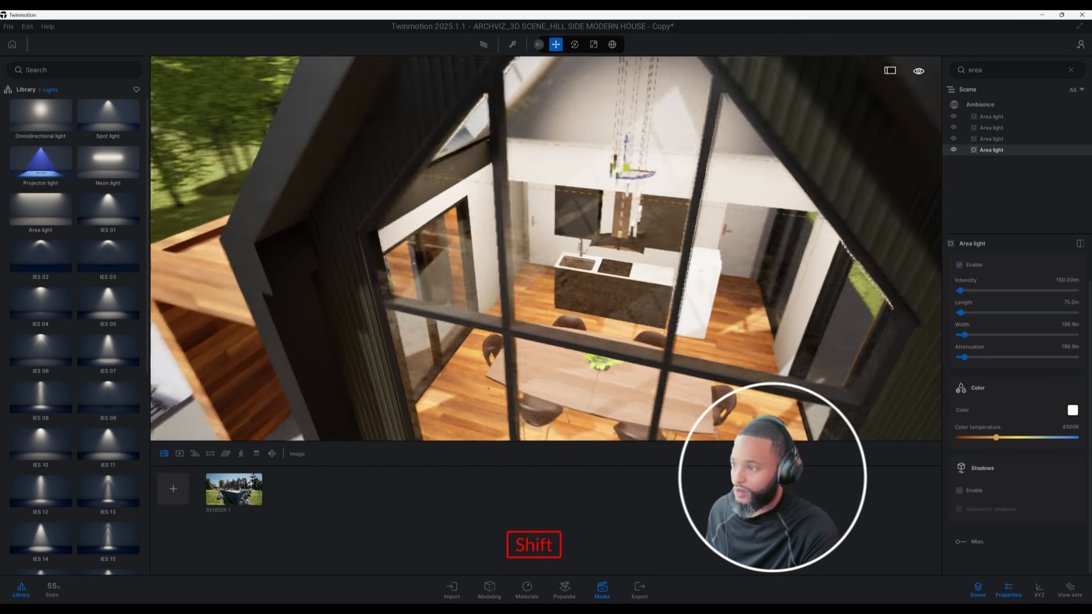
scroll(671, 269, "up", 3)
scroll(671, 269, "up", 5)
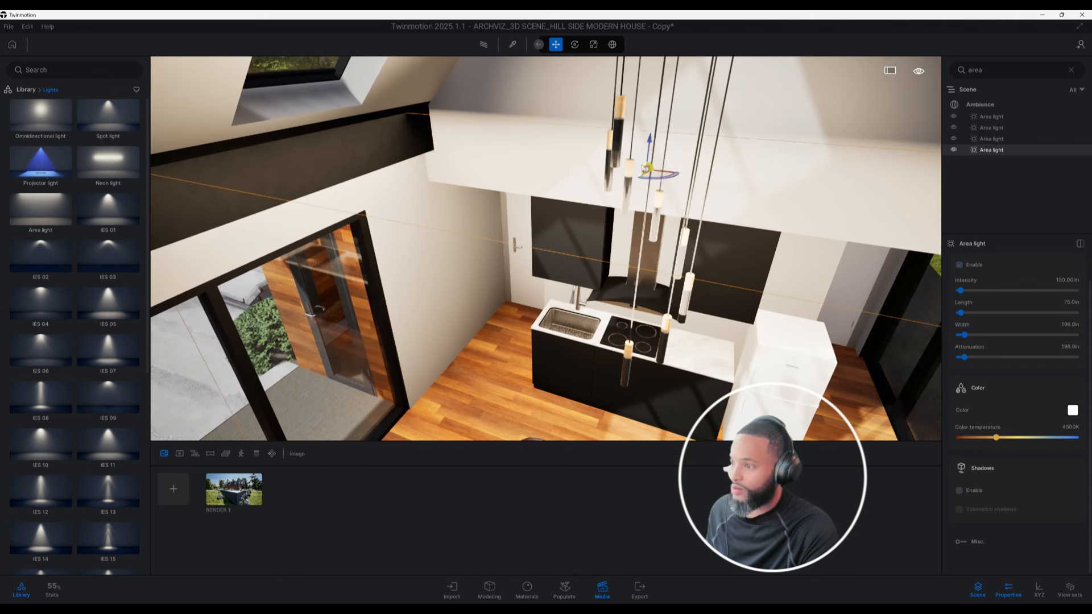
left_click_drag(644, 177, 633, 200)
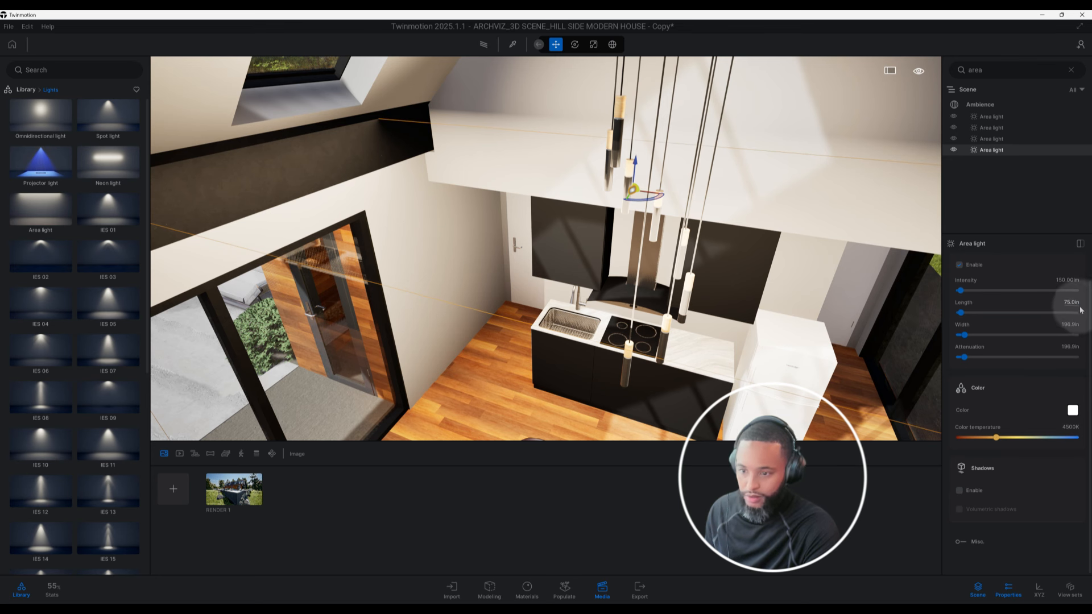
- Set the Area light's width to 160 in
left_click(1072, 325)
key("BackSpace")
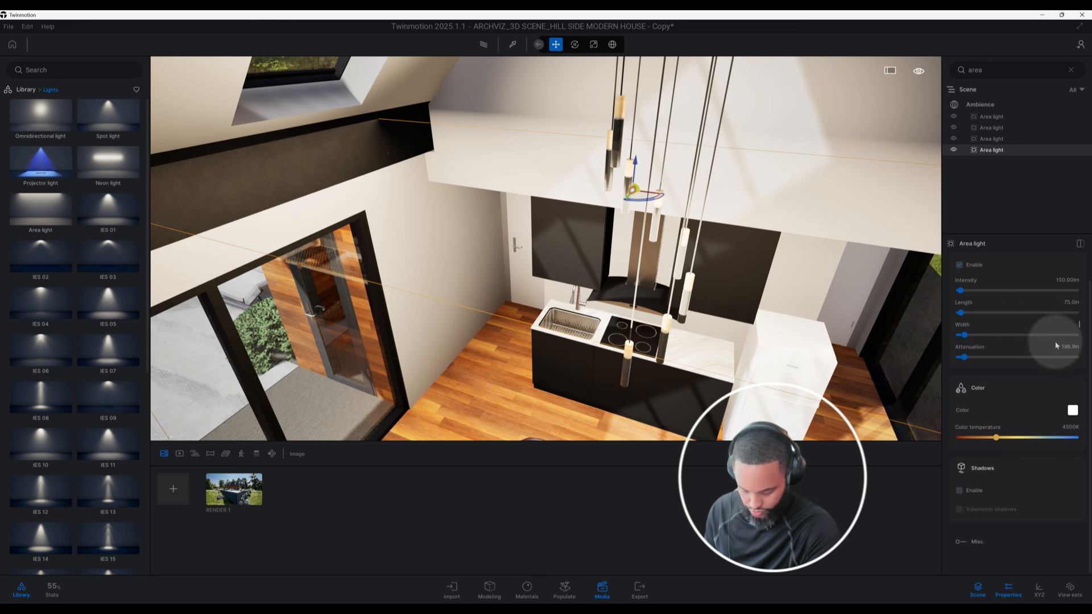
type("1+0")
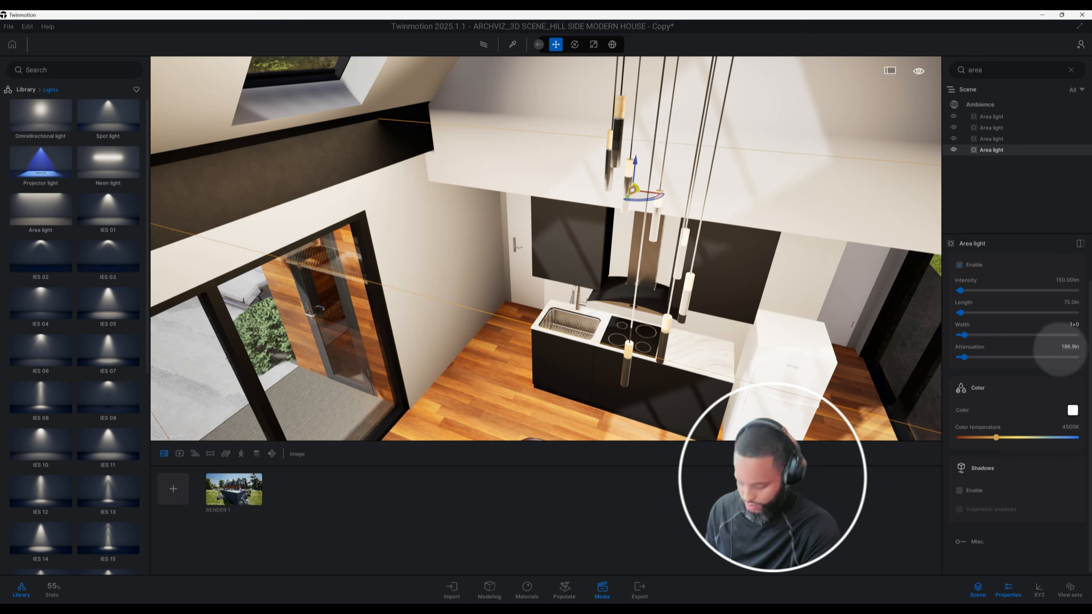
key("BackSpace")
type("6")
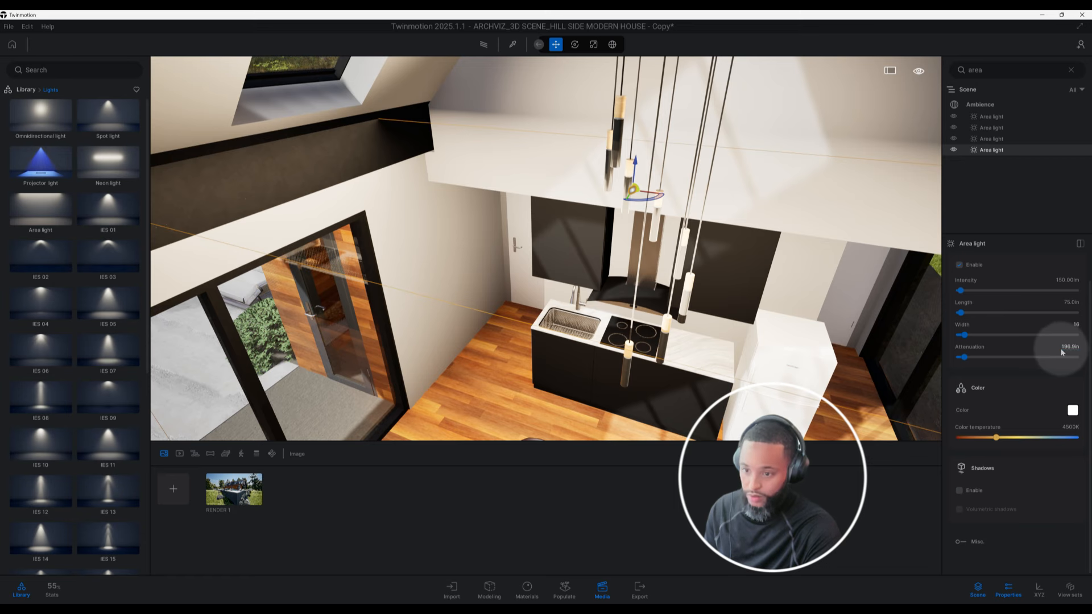
type("0")
key("Return")
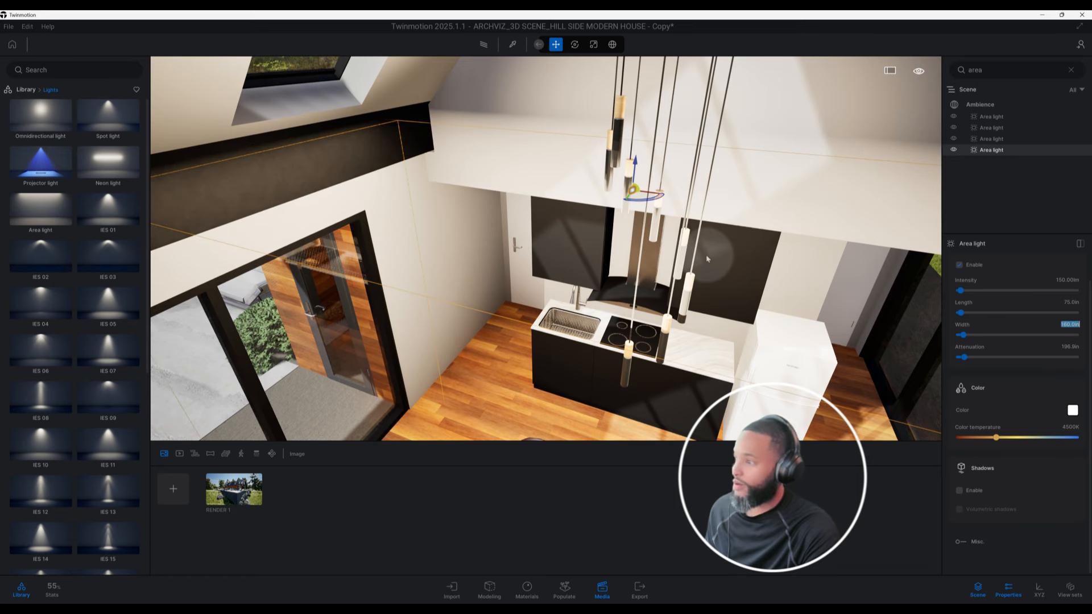
- Inspect the resized Area light's extent from inside the kitchen and outside the gable, and save the scene
middle_click_drag(707, 256, 683, 250, "shift")
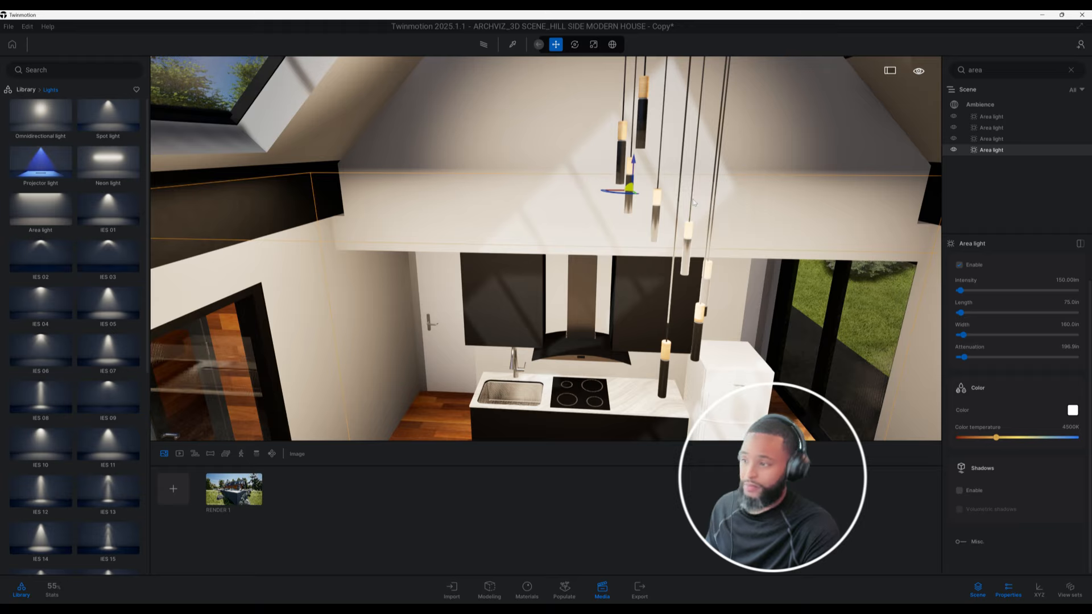
scroll(694, 201, "down", 8)
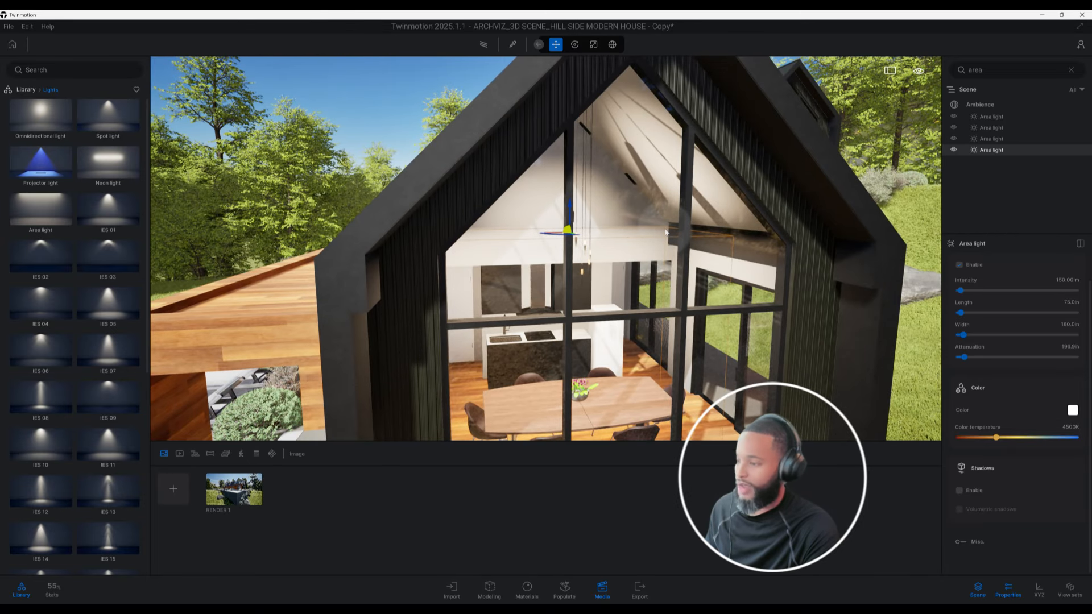
scroll(655, 229, "up", 8)
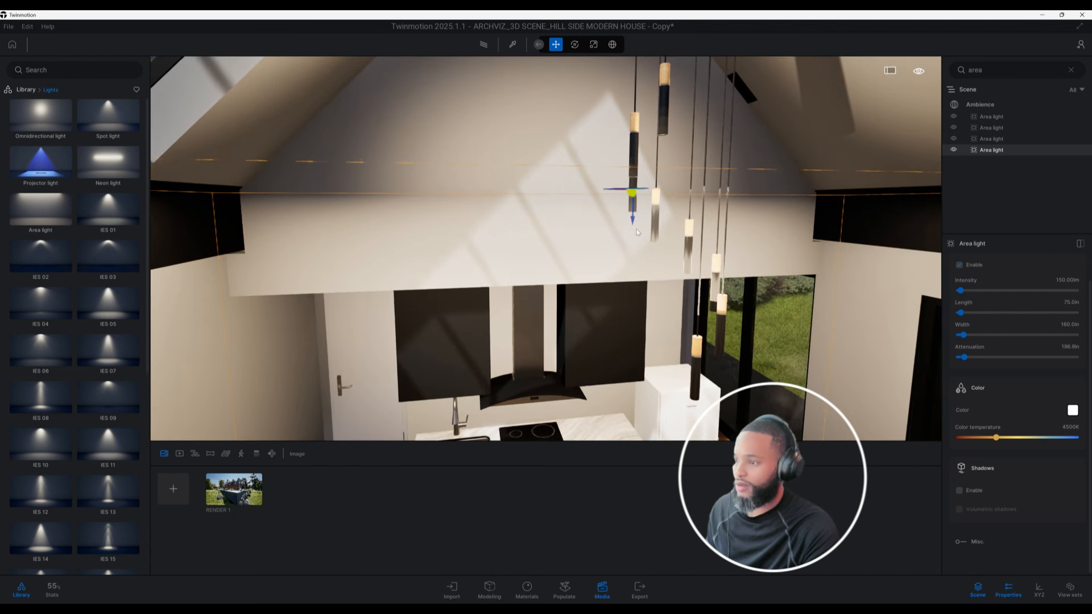
key("ctrl+s")
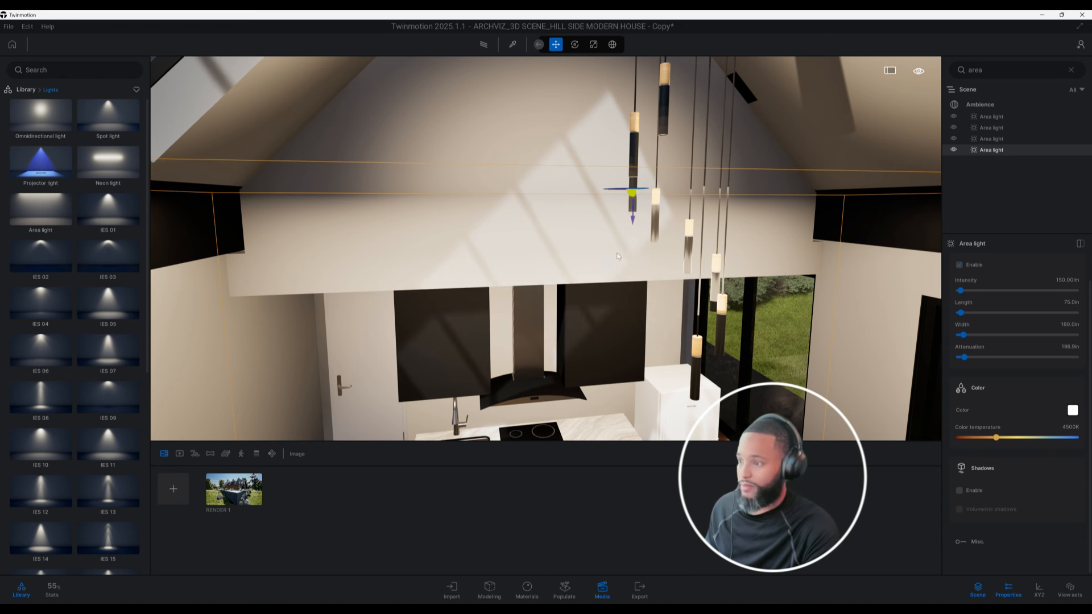
- Set the Area light's attenuation to 196 in and check its boundary along the side wall
middle_click_drag(617, 256, 660, 277, "shift")
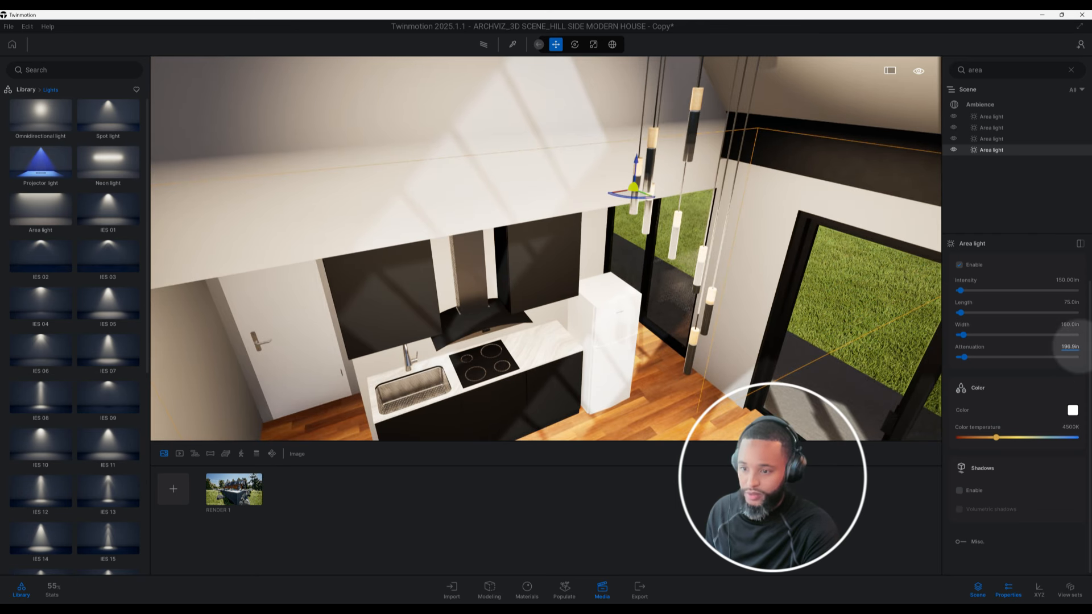
left_click(1070, 347)
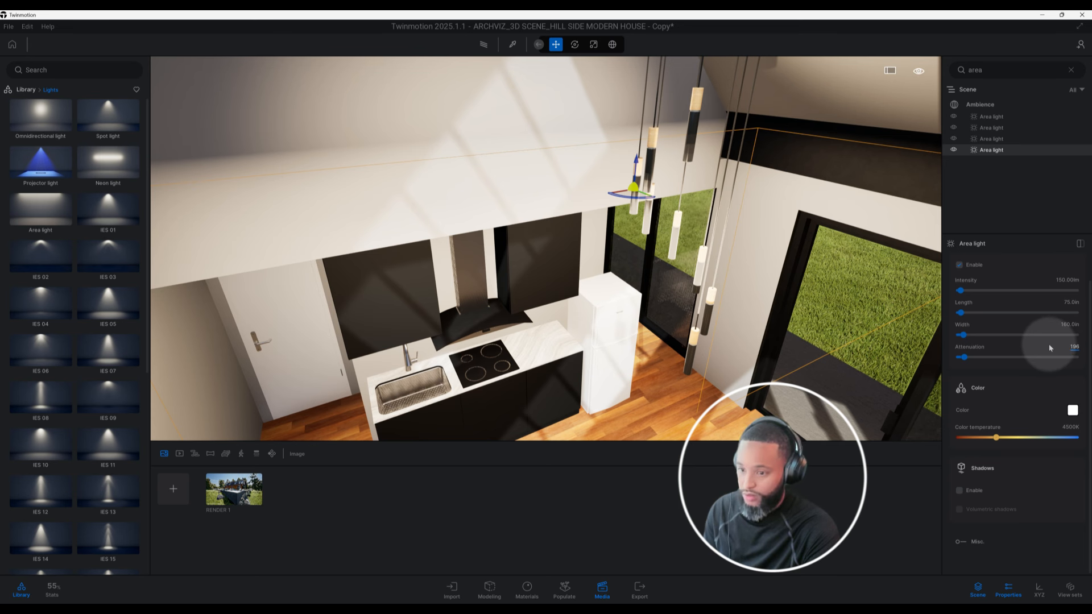
key("Return")
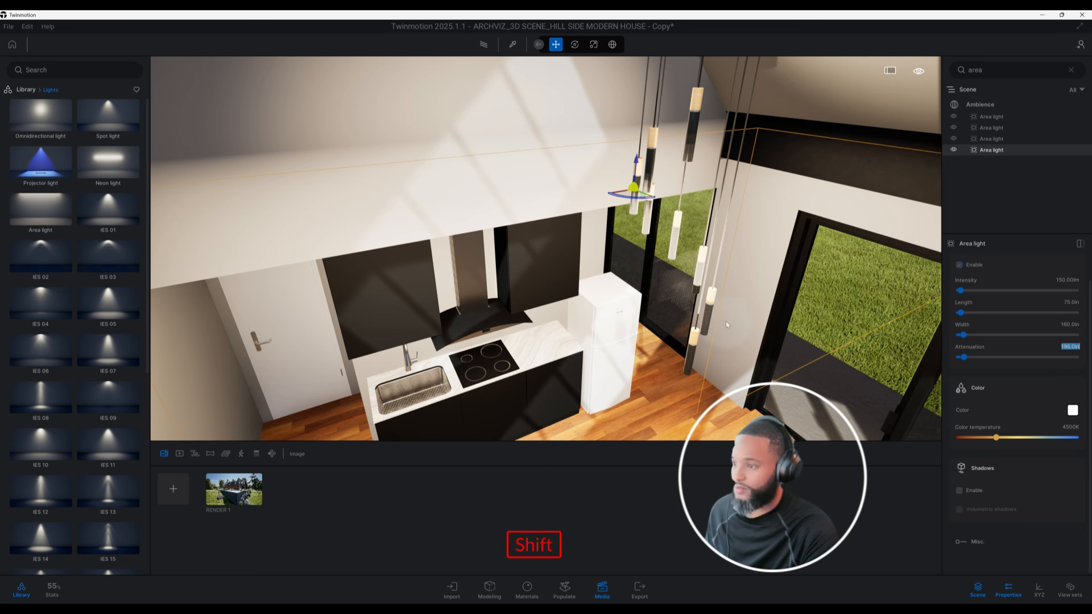
middle_click_drag(725, 321, 679, 213, "shift")
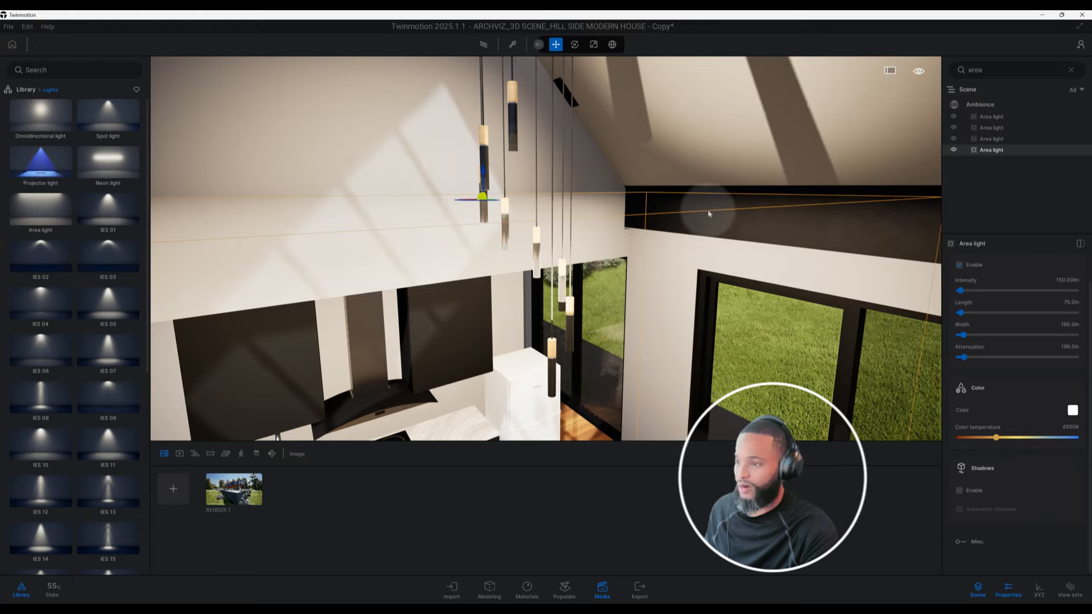
- Pick the pool's water surface on the terrace with the material picker to show its material properties
scroll(678, 246, "down", 3)
scroll(678, 246, "down", 3)
middle_click_drag(678, 246, 626, 214, "shift")
scroll(626, 214, "down", 5)
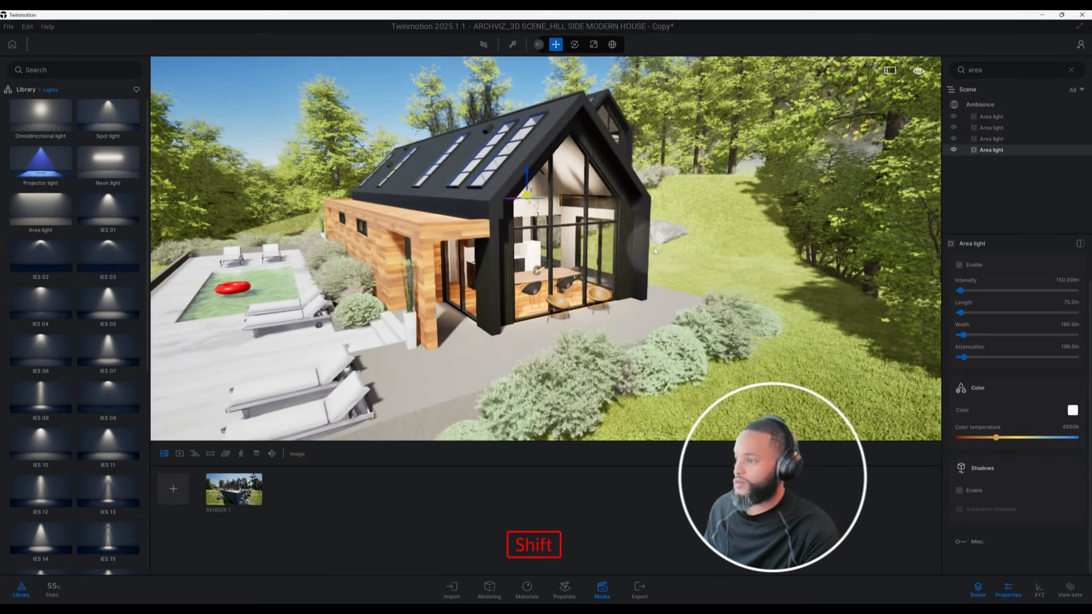
middle_click_drag(636, 252, 797, 239, "shift")
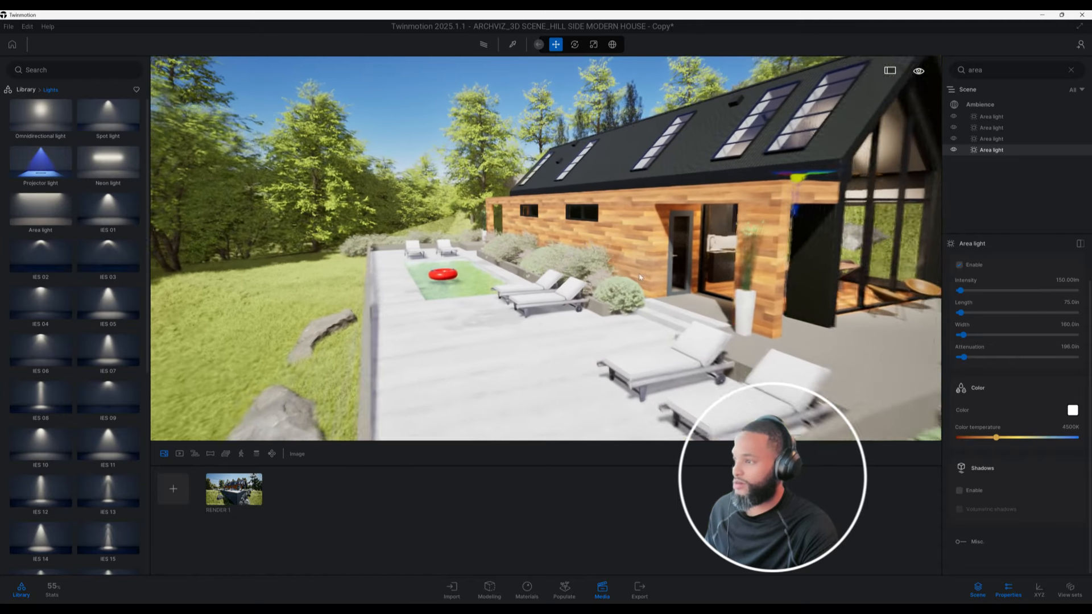
scroll(685, 188, "up", 3, "shift")
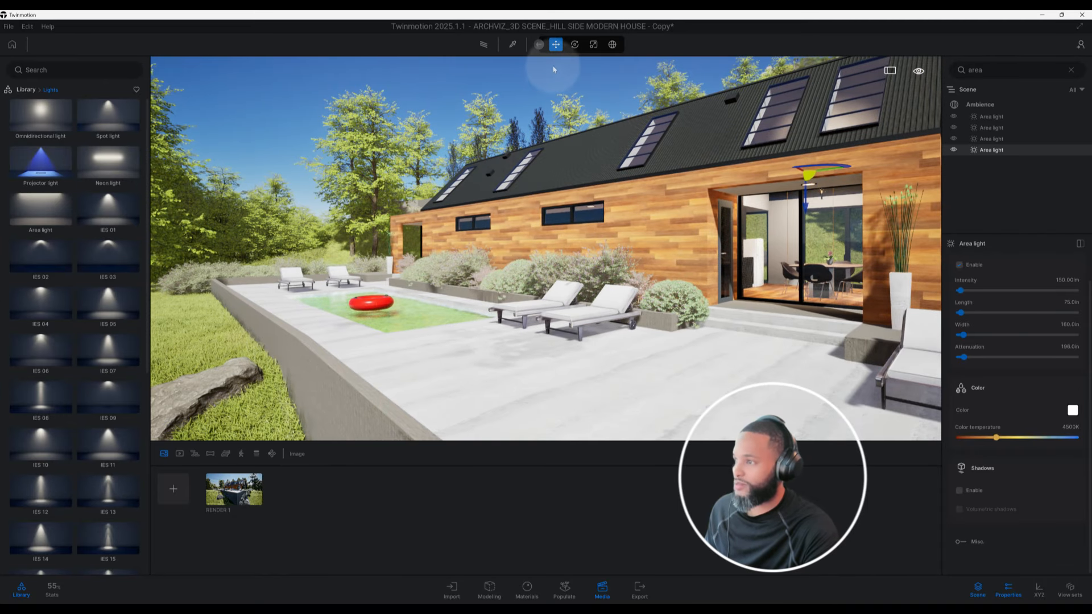
left_click(512, 46)
left_click(428, 310)
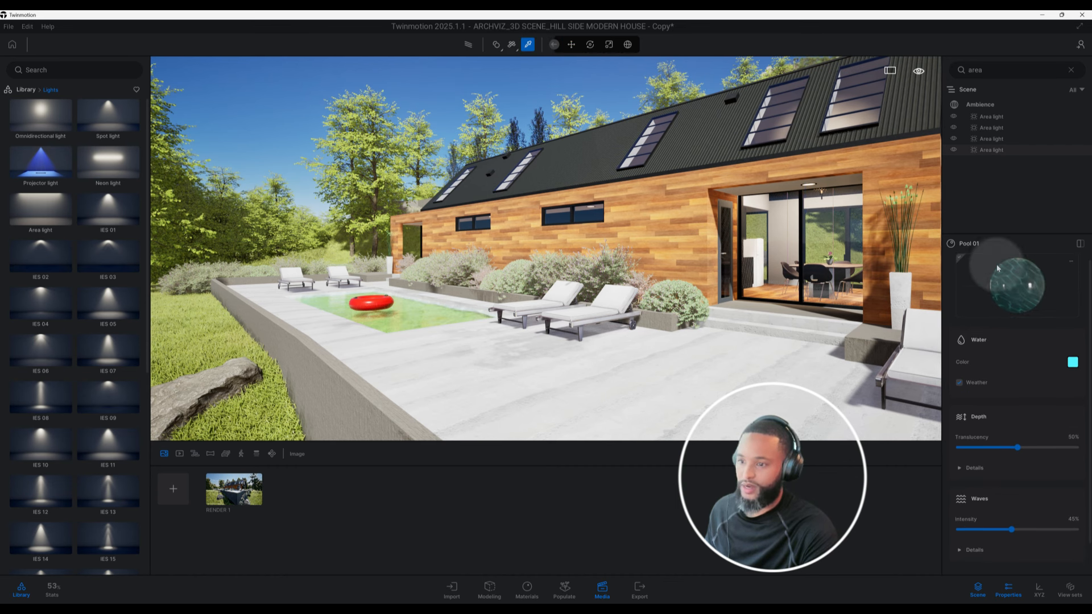
- Browse the library's material categories and open the Water materials
left_click(25, 90)
left_click(39, 121)
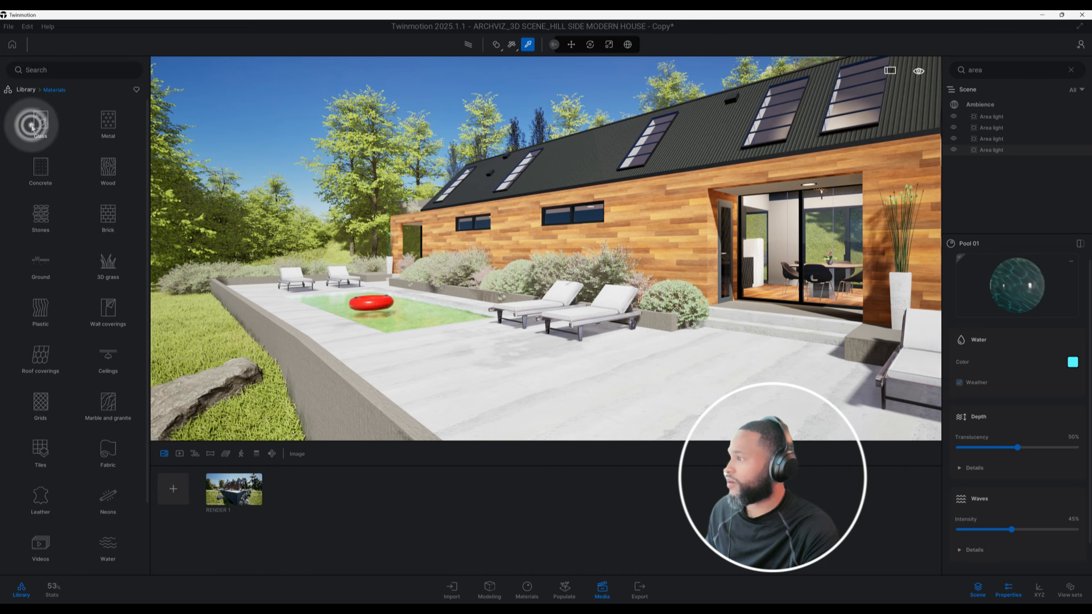
scroll(86, 220, "down", 2)
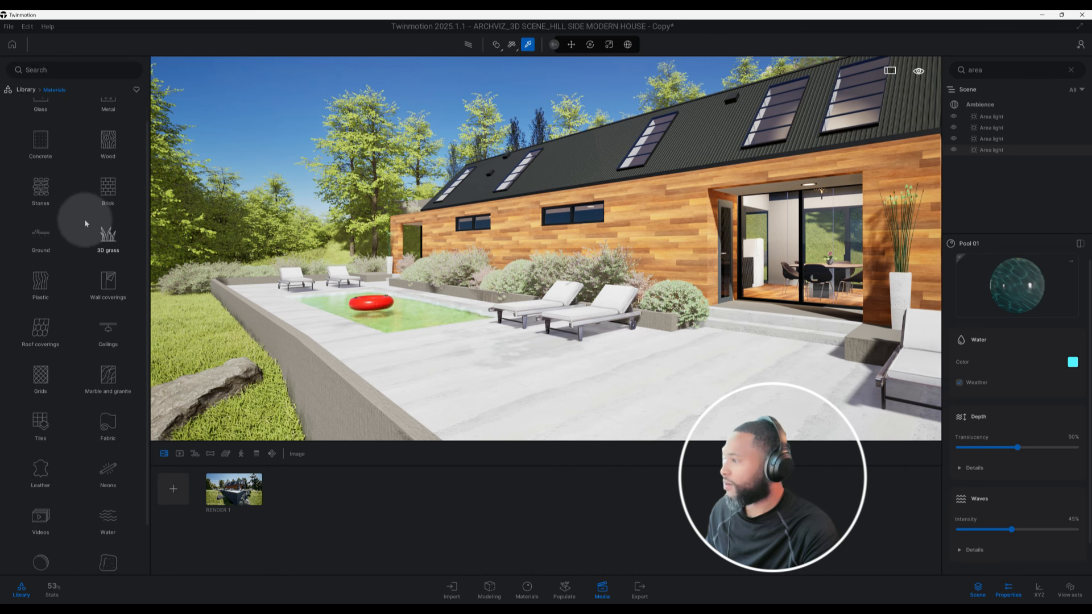
scroll(83, 225, "down", 2)
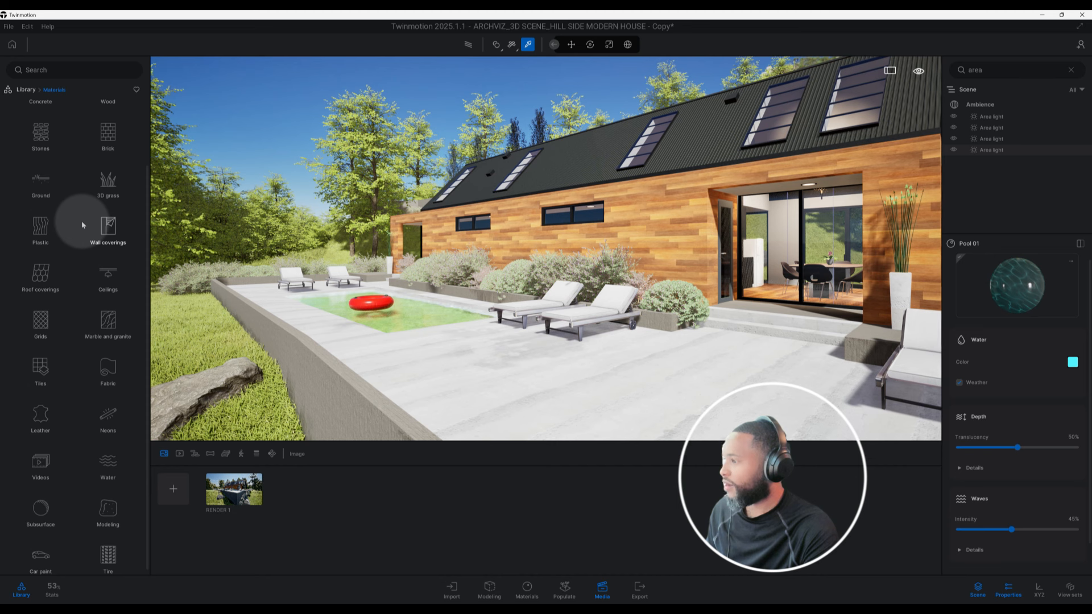
scroll(82, 225, "down", 1)
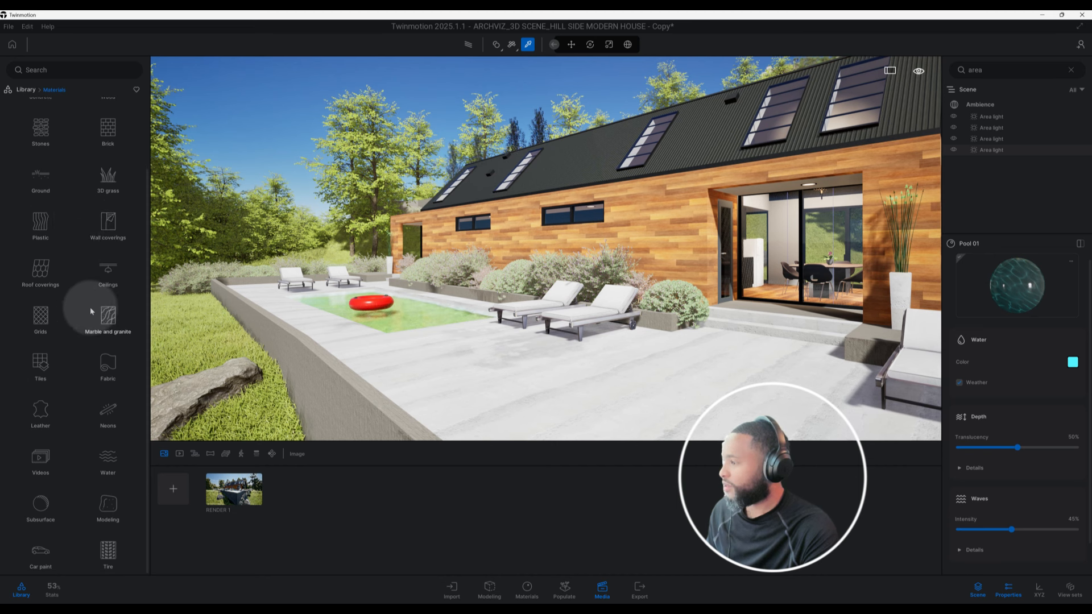
left_click(108, 465)
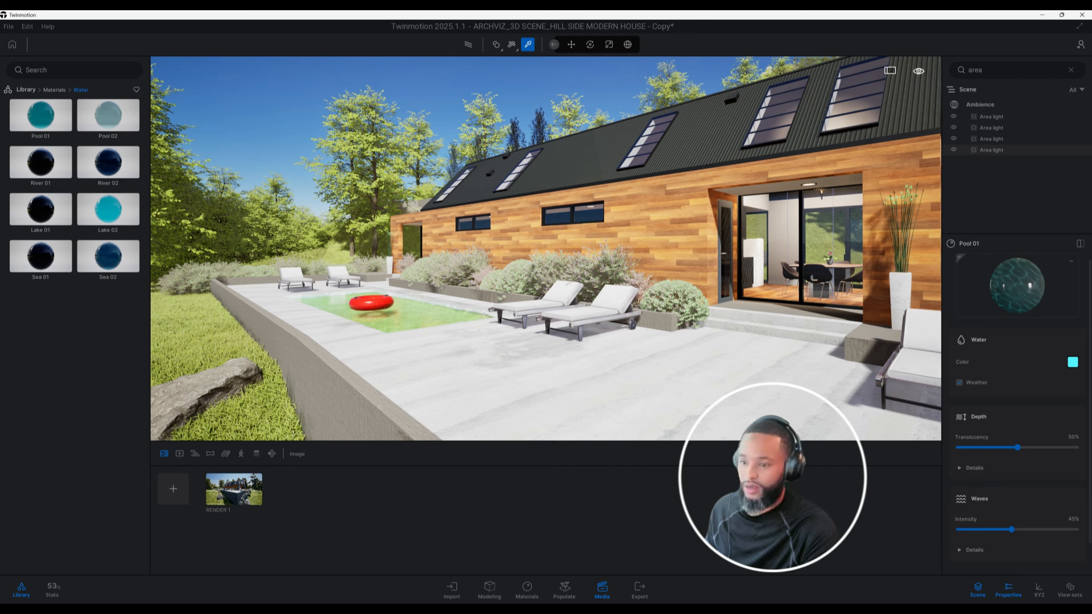
- Inspect the pool material's water colour and its brightness in the color picker, and accept it
left_click(1071, 363)
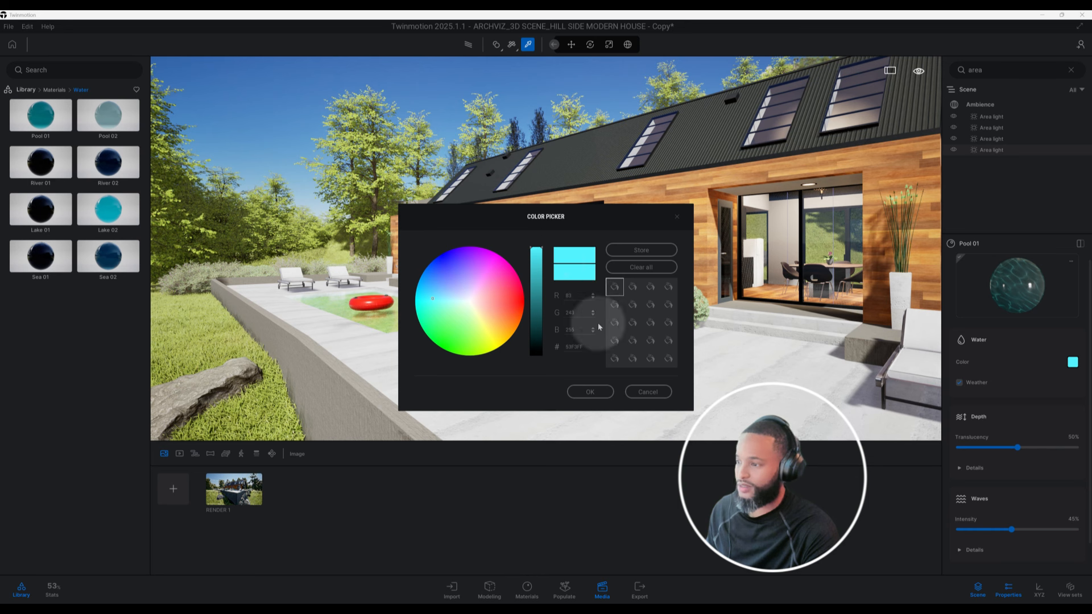
left_click_drag(538, 249, 547, 219)
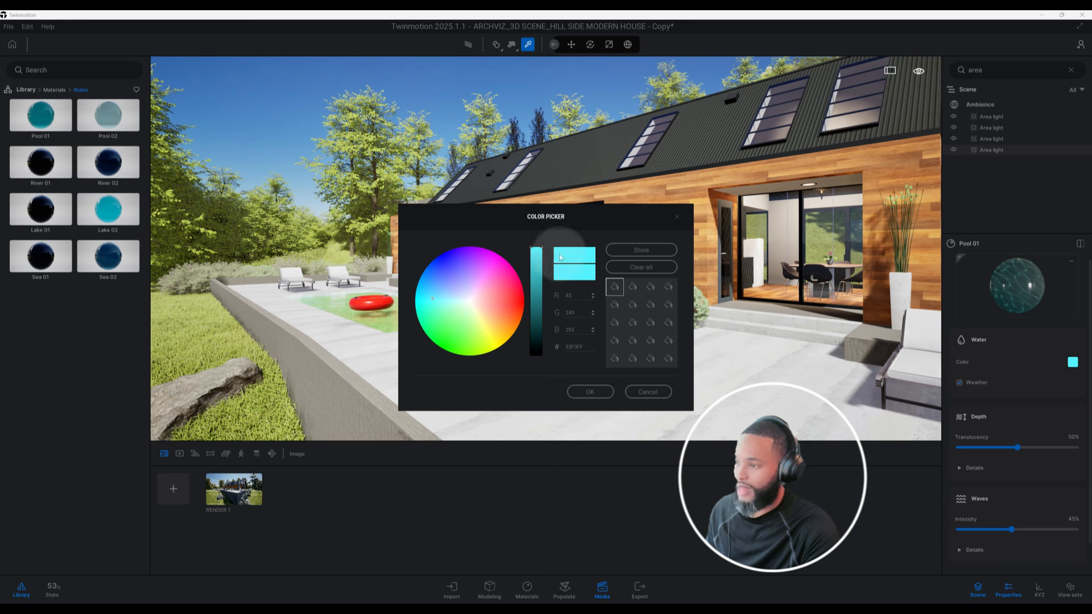
left_click(589, 392)
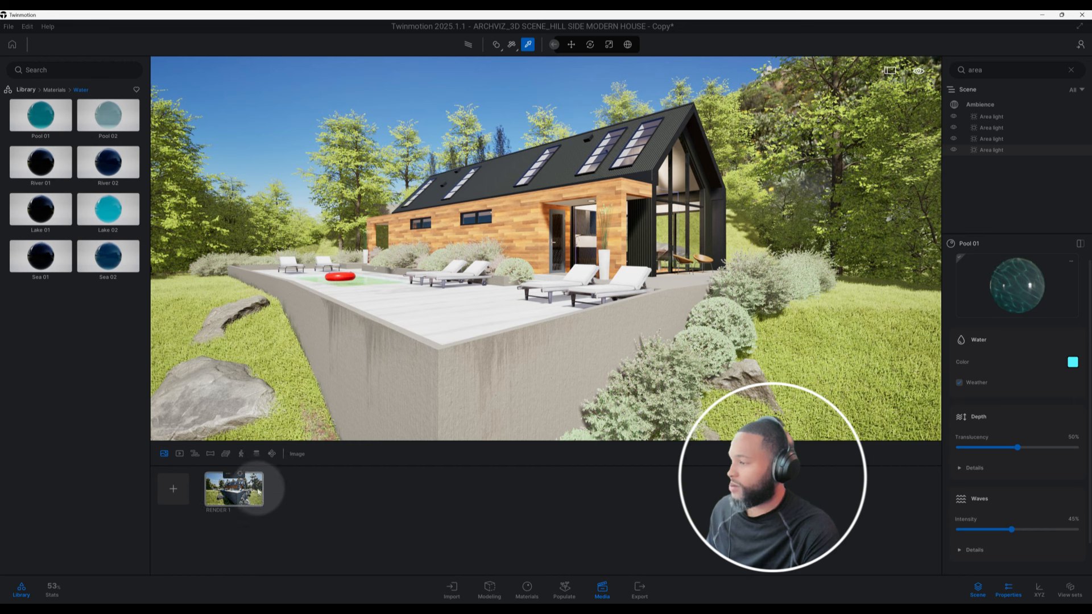
- Return the library to its main categories, open the RENDER 1 image and move its view closer to the terrace
left_click(25, 89)
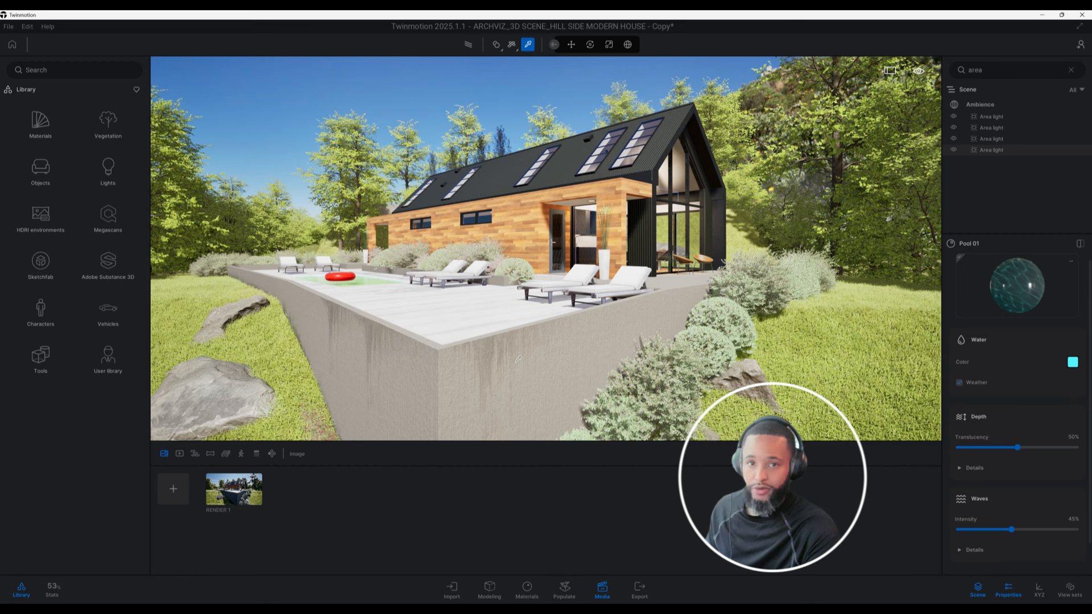
left_click(255, 500)
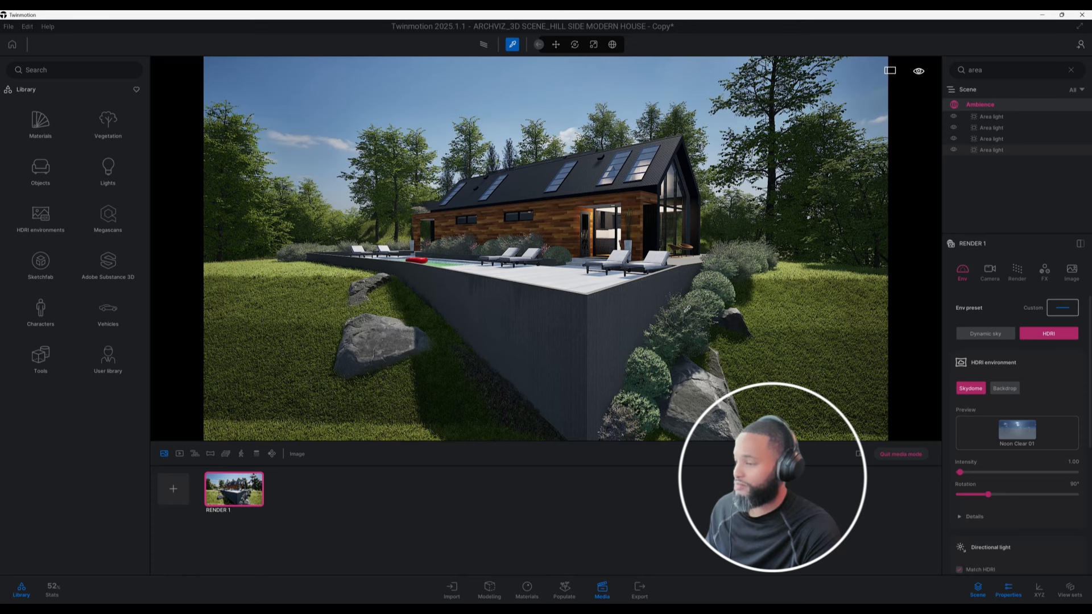
key("w")
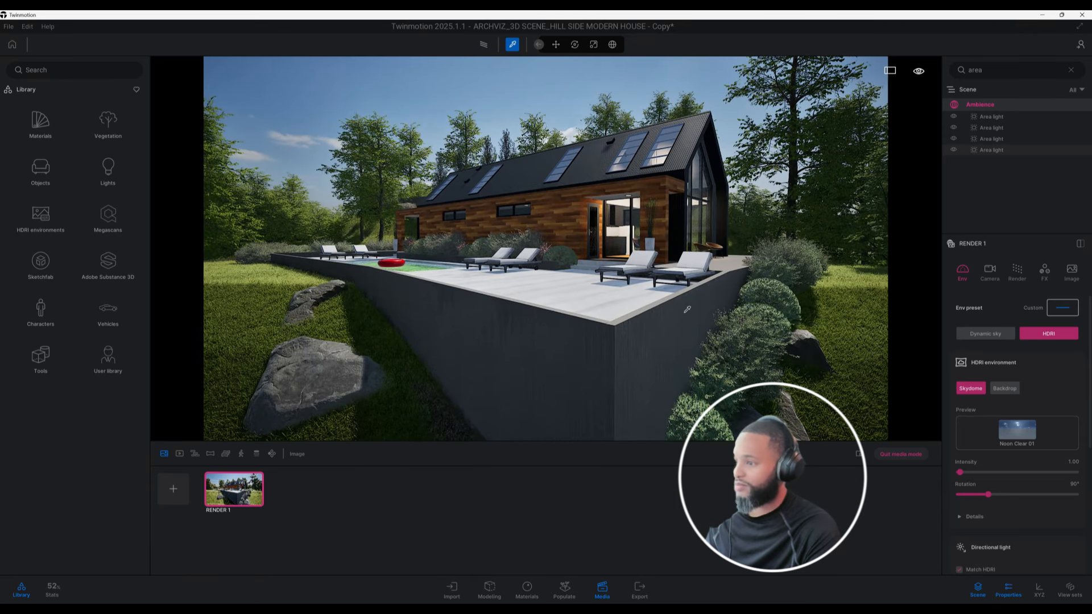
- Pull the RENDER 1 view back from the terrace corner to frame the whole house and pool deck, keeping the RENDER 1 image selected
key("s")
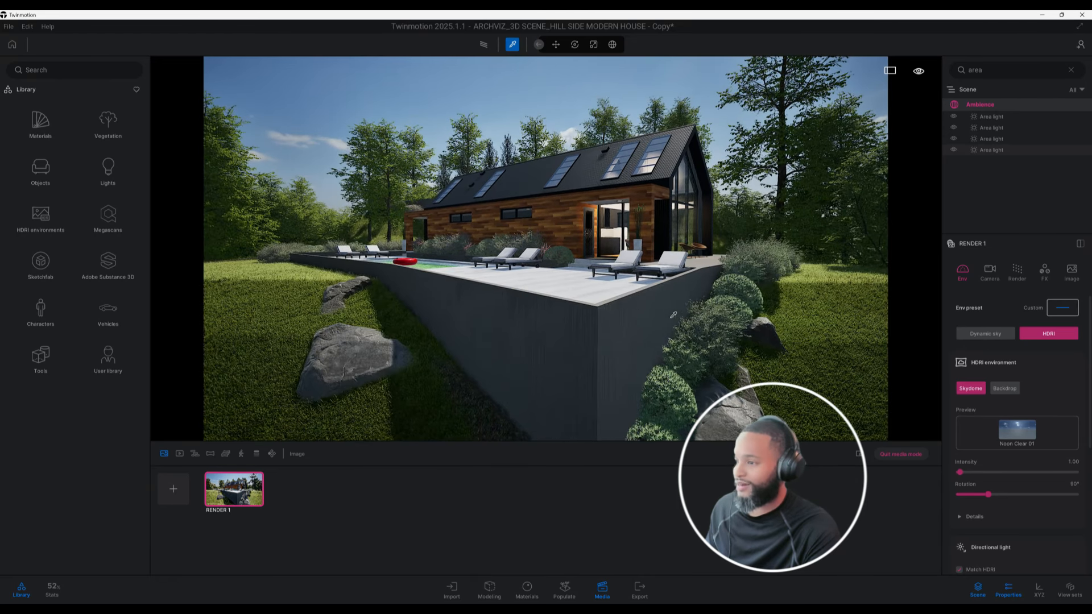
key("d")
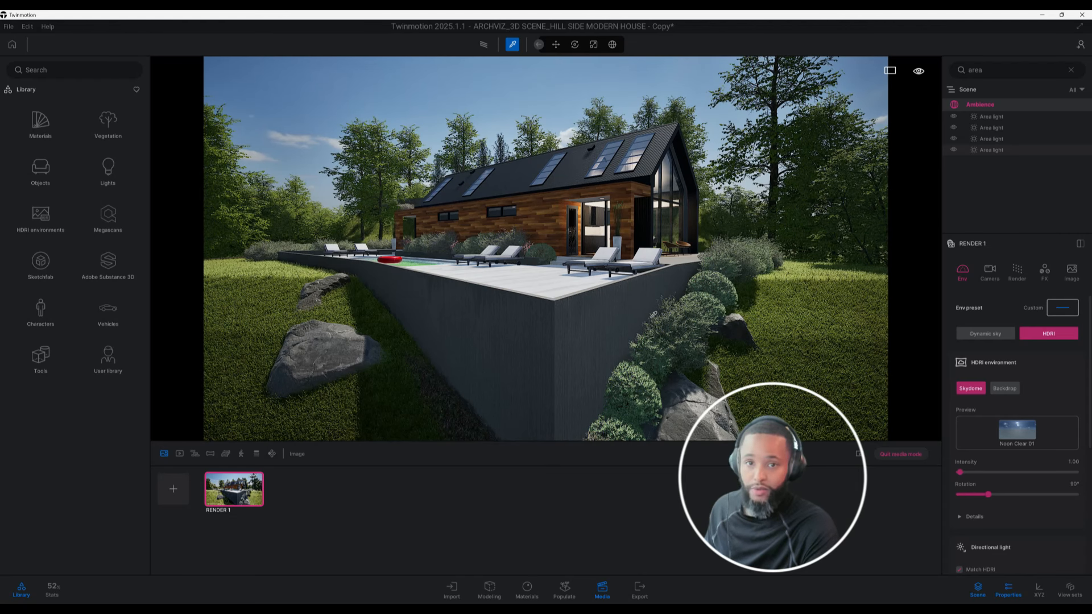
left_click(254, 482)
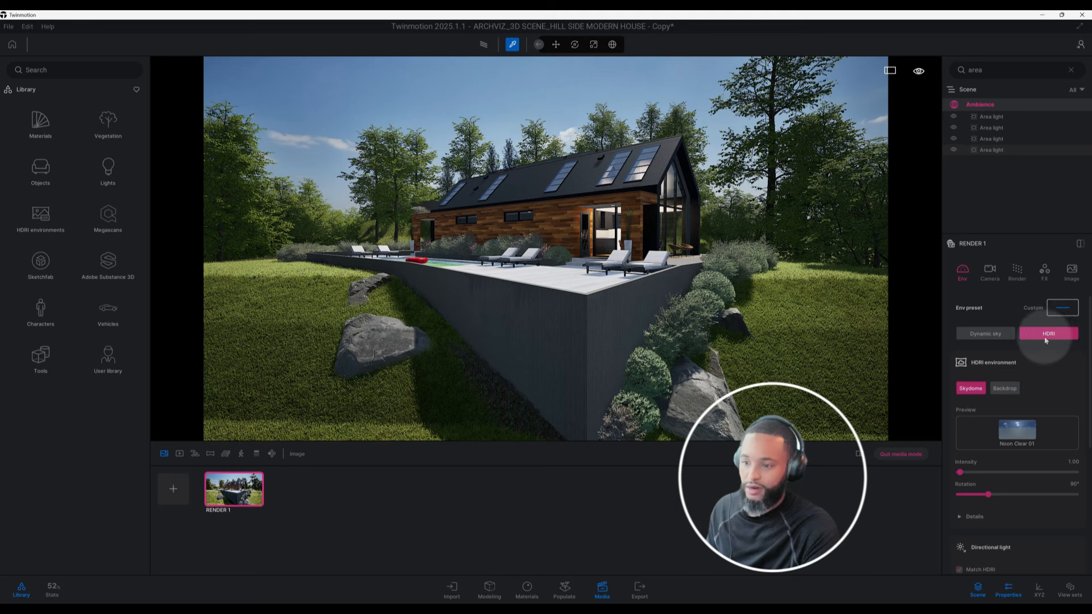
- Inspect the HDRI environment settings of RENDER 1 and the options of its Noon Clear 01 sky preview
left_click(958, 466)
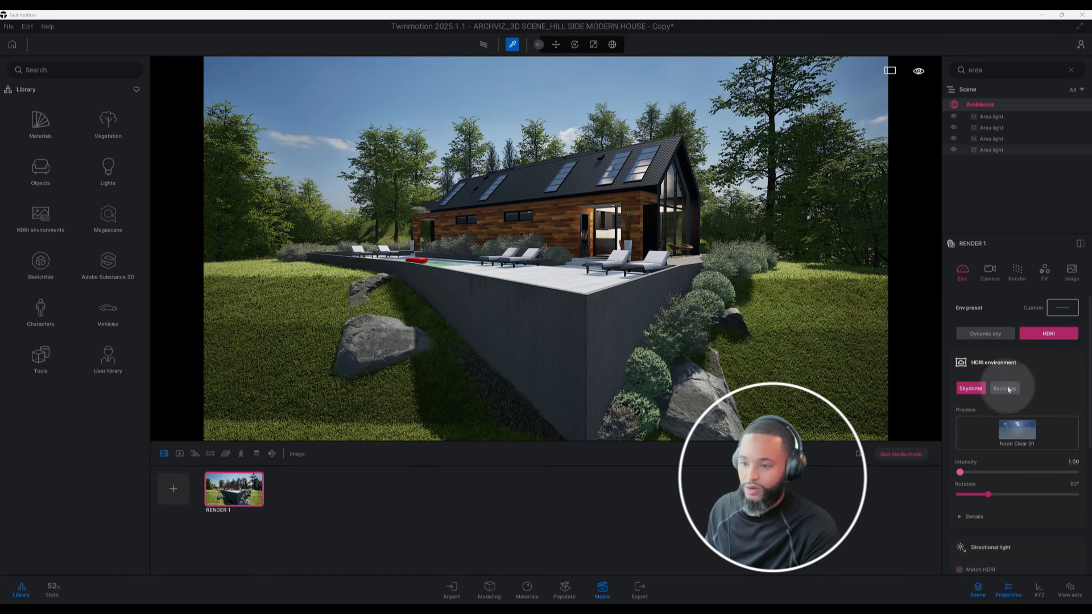
left_click(1018, 423)
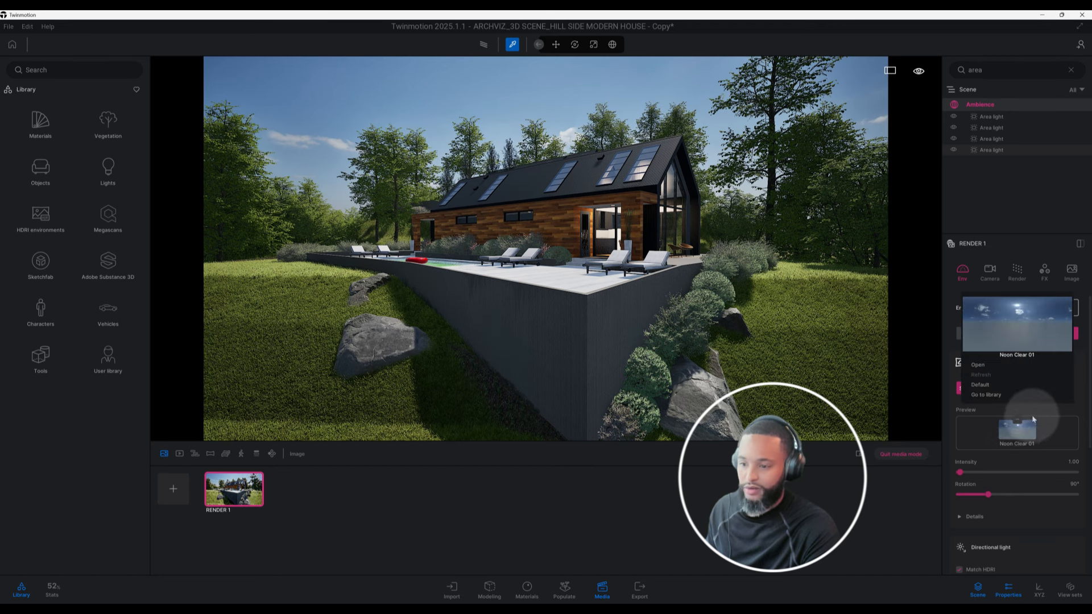
left_click(1037, 419)
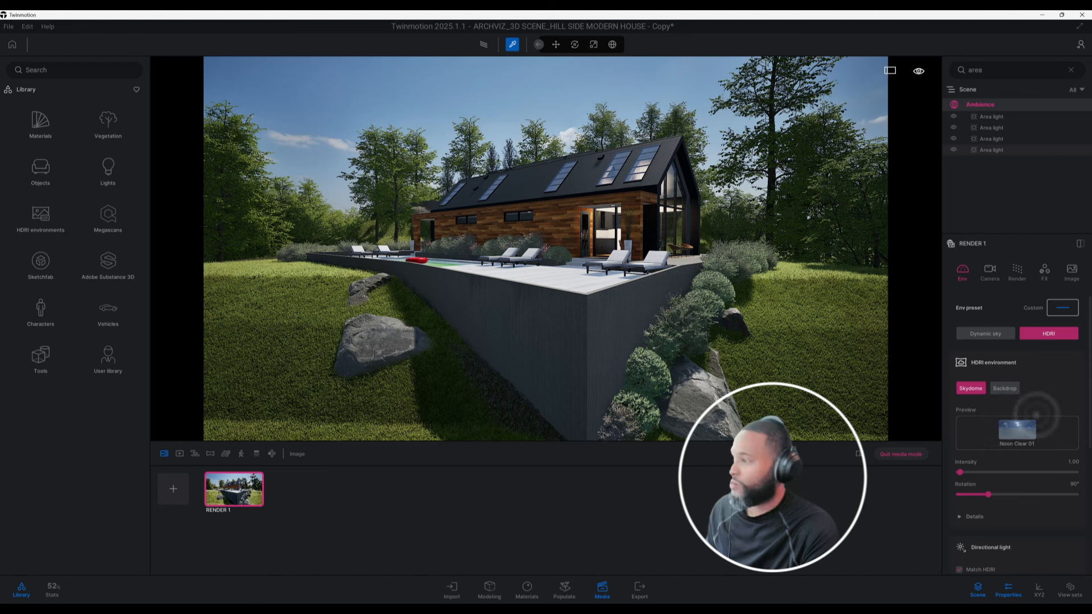
- Apply the EveningSkyHDRI019B sky from the user library's Local HDRIs folder to the scene
left_click(103, 358)
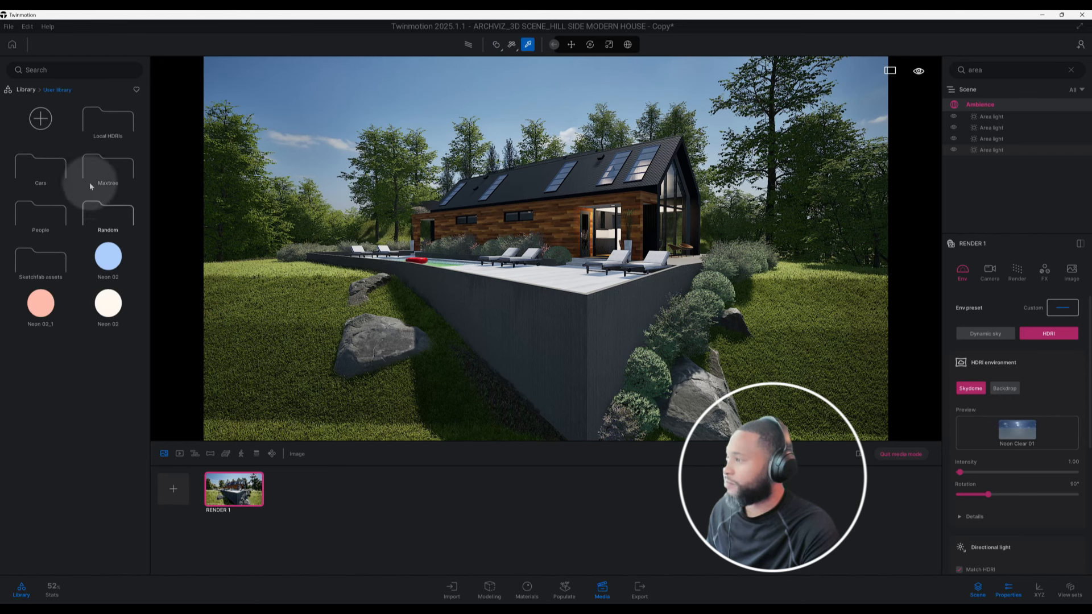
left_click(109, 128)
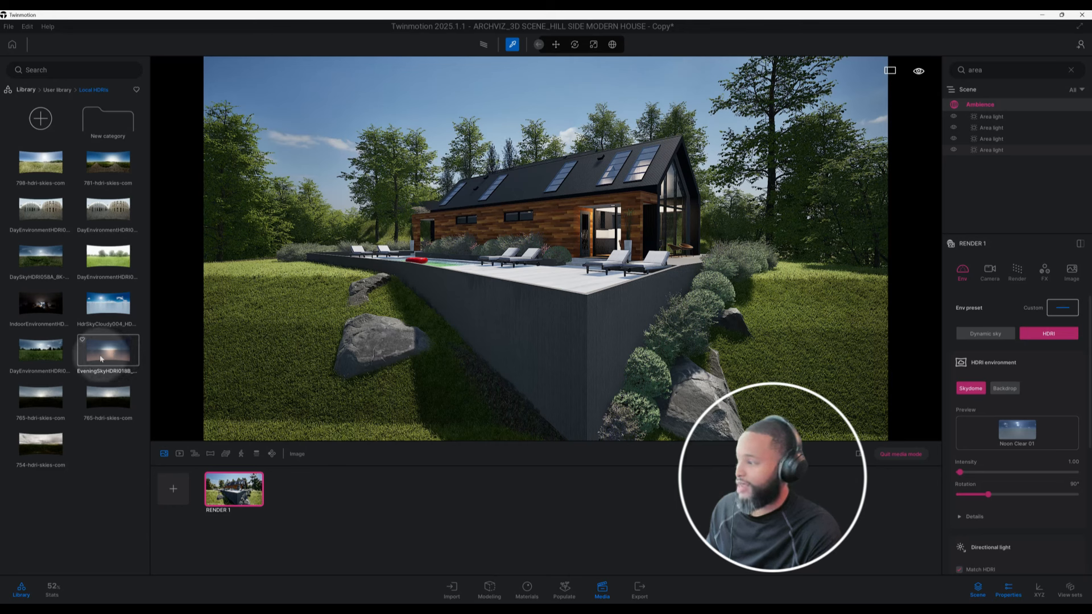
left_click_drag(100, 358, 300, 279)
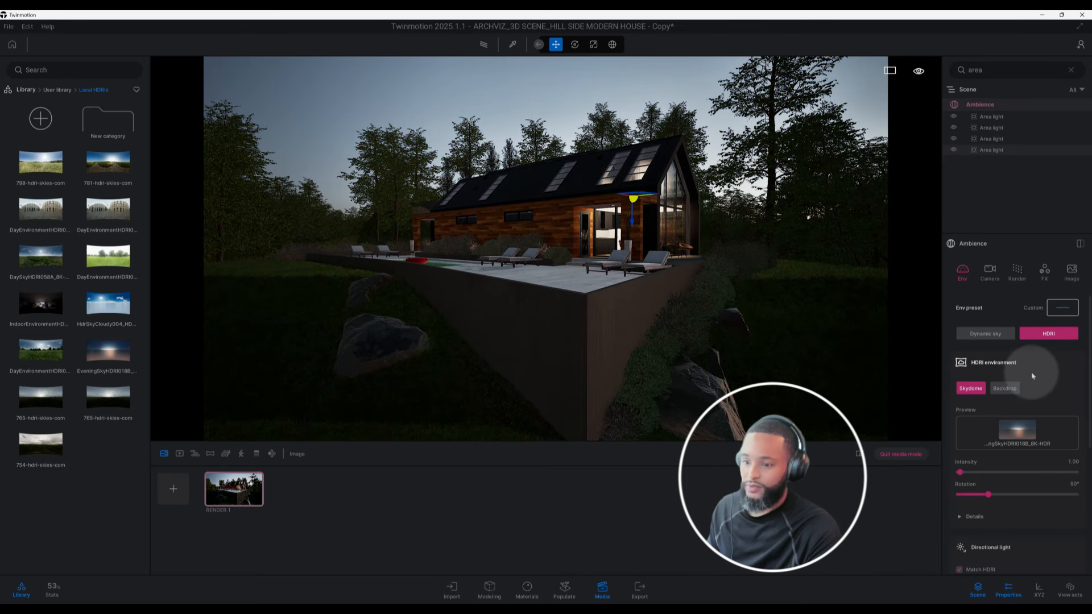
- Set the HDRI environment's intensity to 20
scroll(1032, 376, "down", 1)
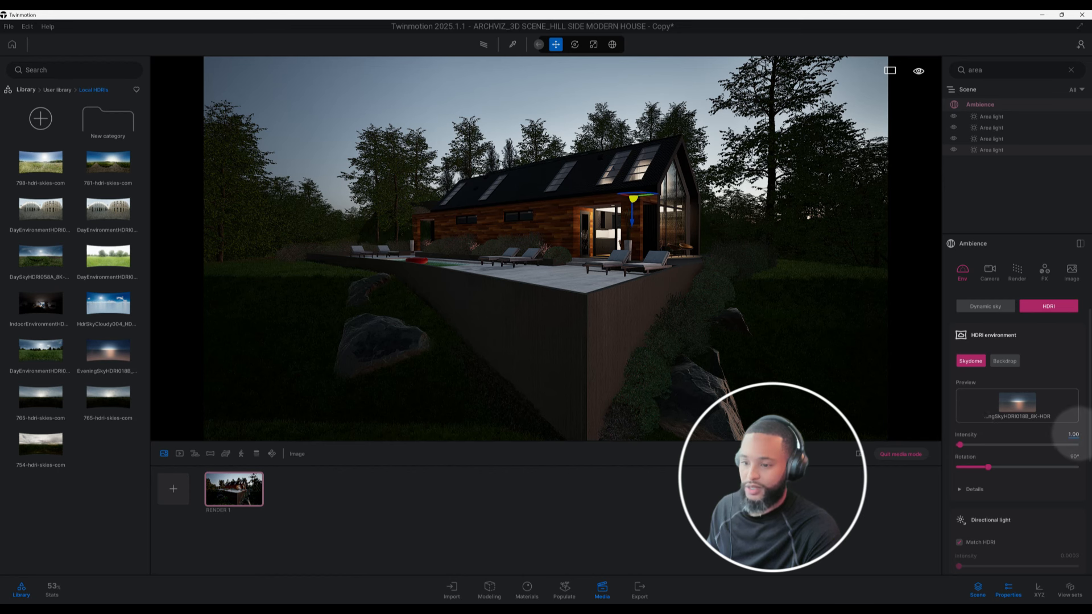
left_click(1073, 434)
type("20")
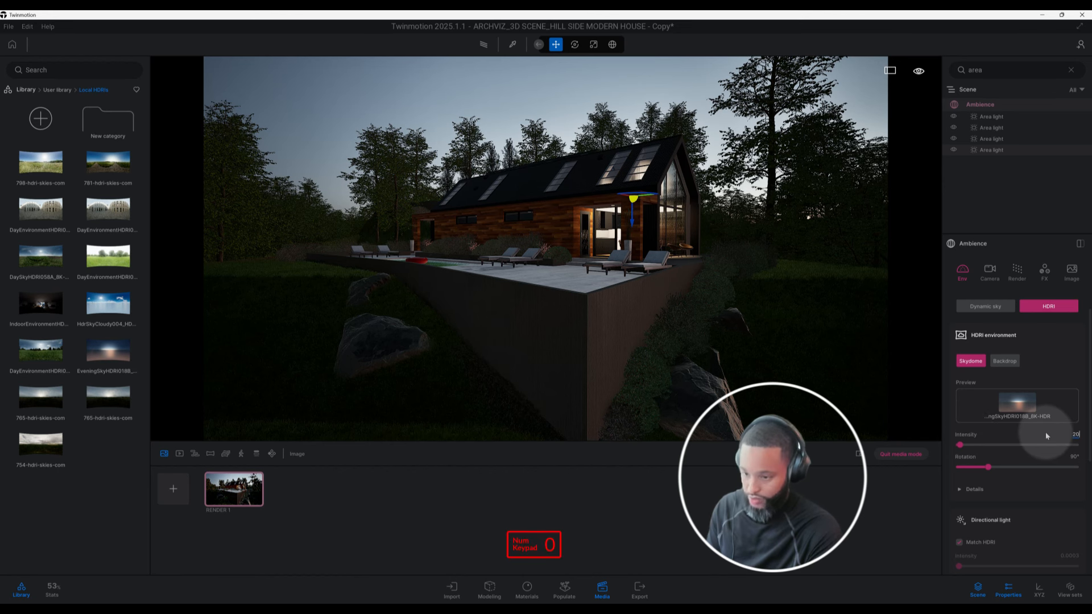
key("Return")
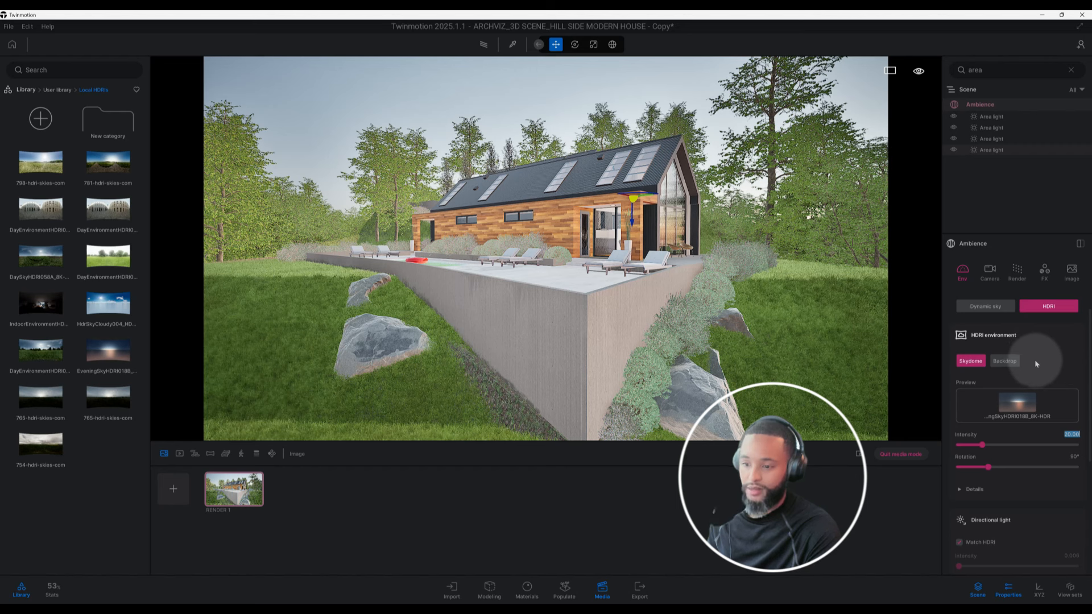
- Set the HDRI environment's rotation to 135°
scroll(1059, 354, "down", 1)
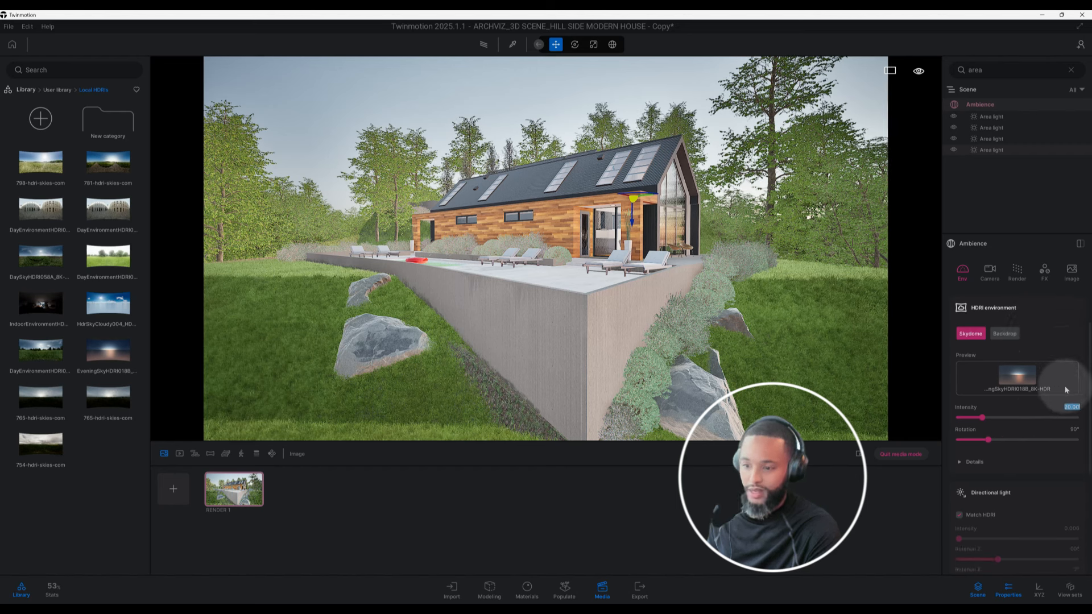
left_click(1074, 430)
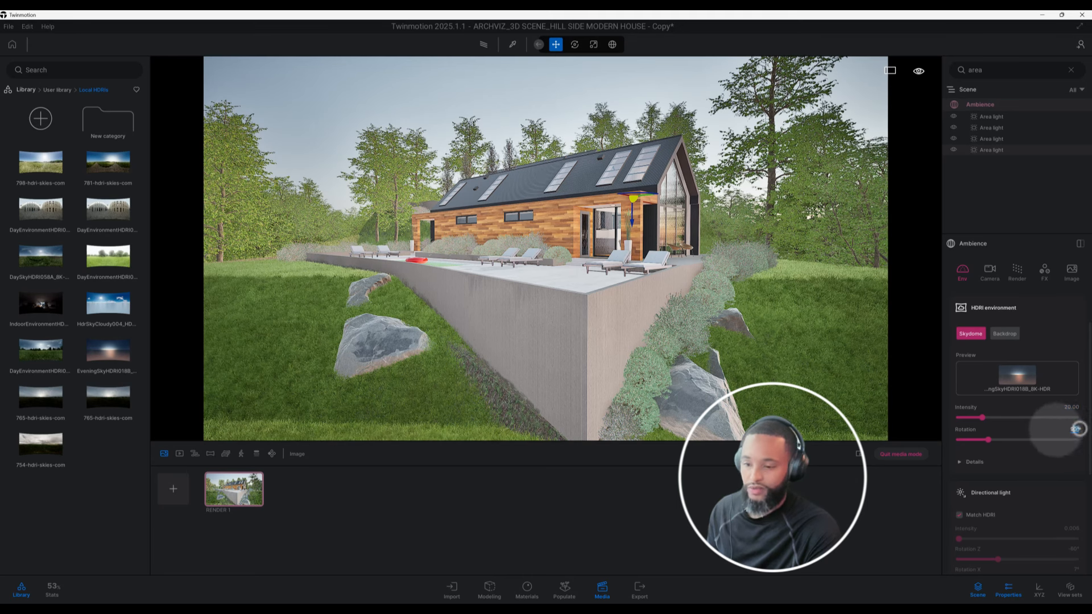
key("BackSpace")
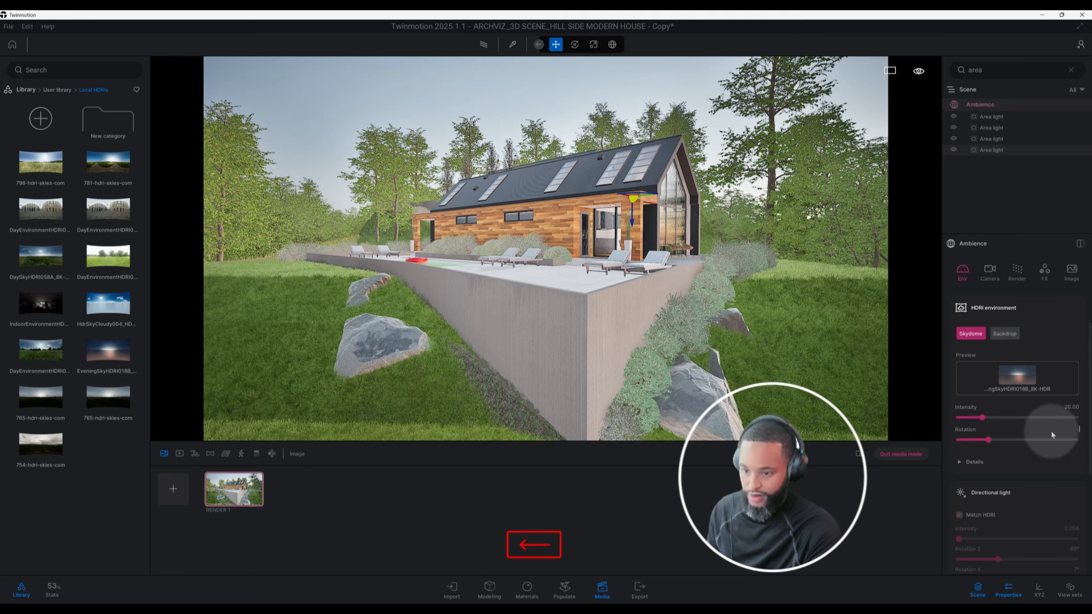
type("1")
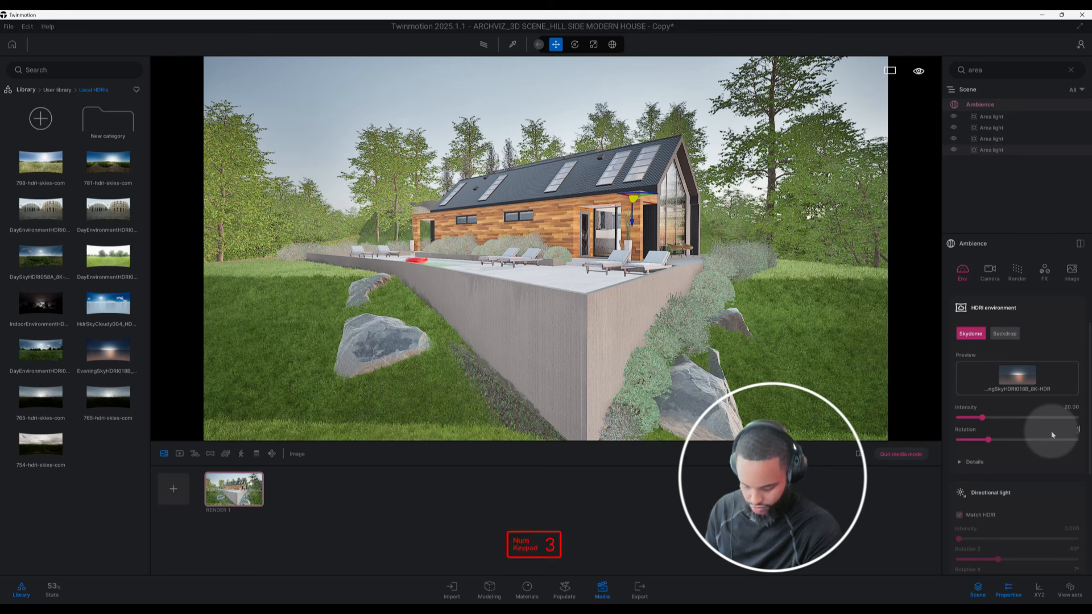
type("35")
key("Return")
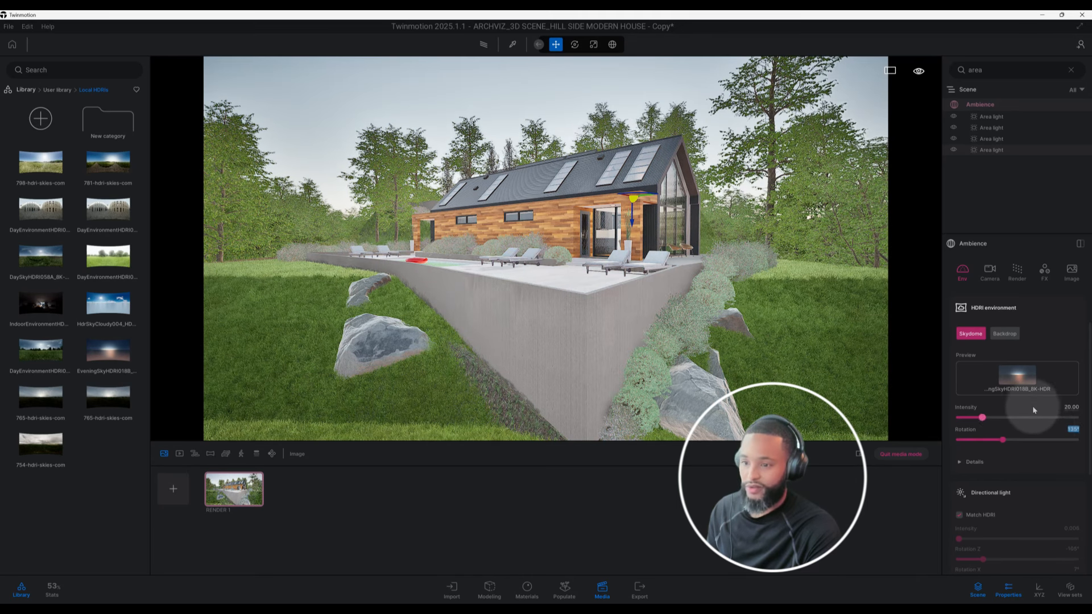
- Examine the Directional light's Match HDRI option and details, and the ambience's camera exposure and lens settings
scroll(1024, 413, "down", 3)
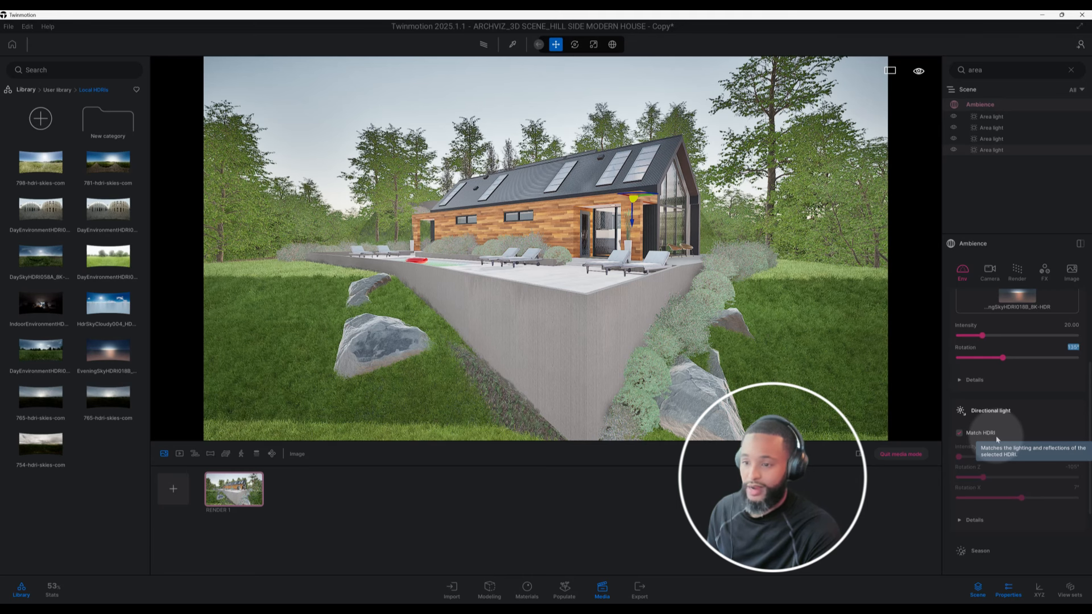
scroll(1010, 432, "down", 3)
left_click(1015, 423)
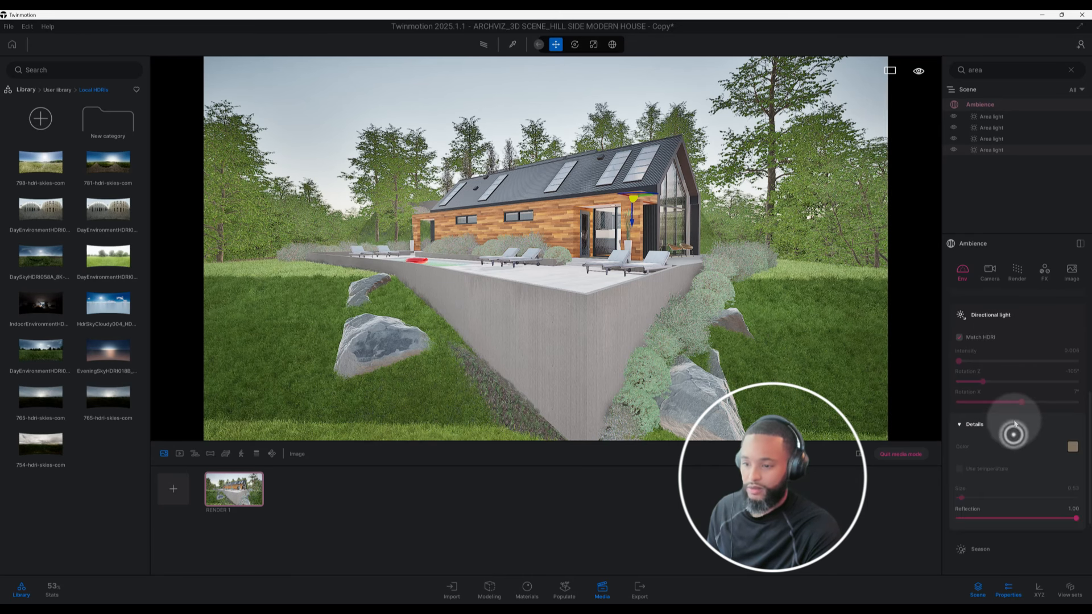
left_click(1013, 422)
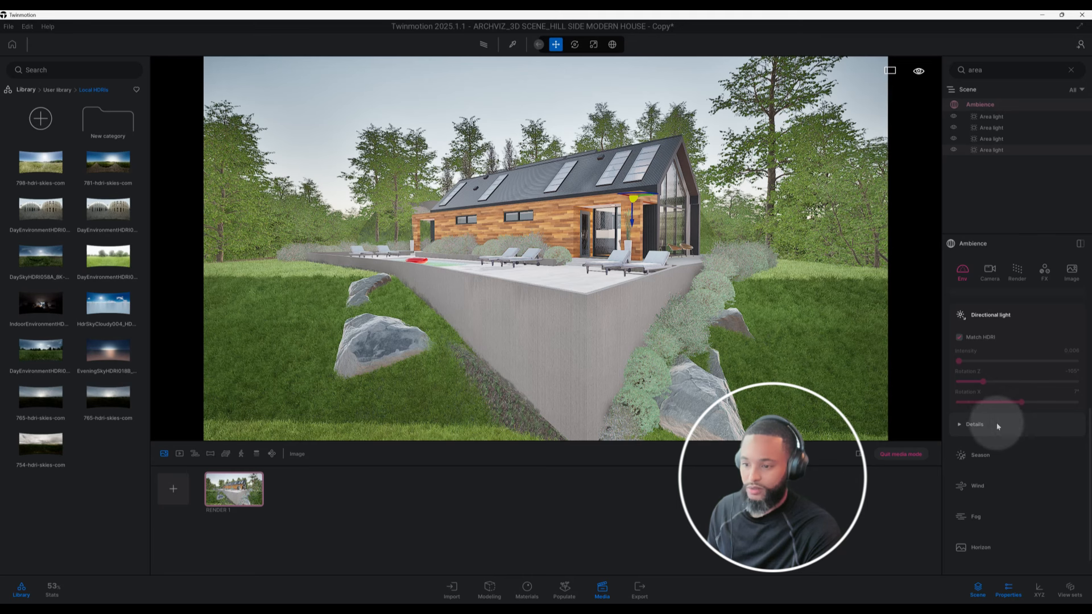
scroll(997, 427, "down", 1)
scroll(996, 429, "up", 8)
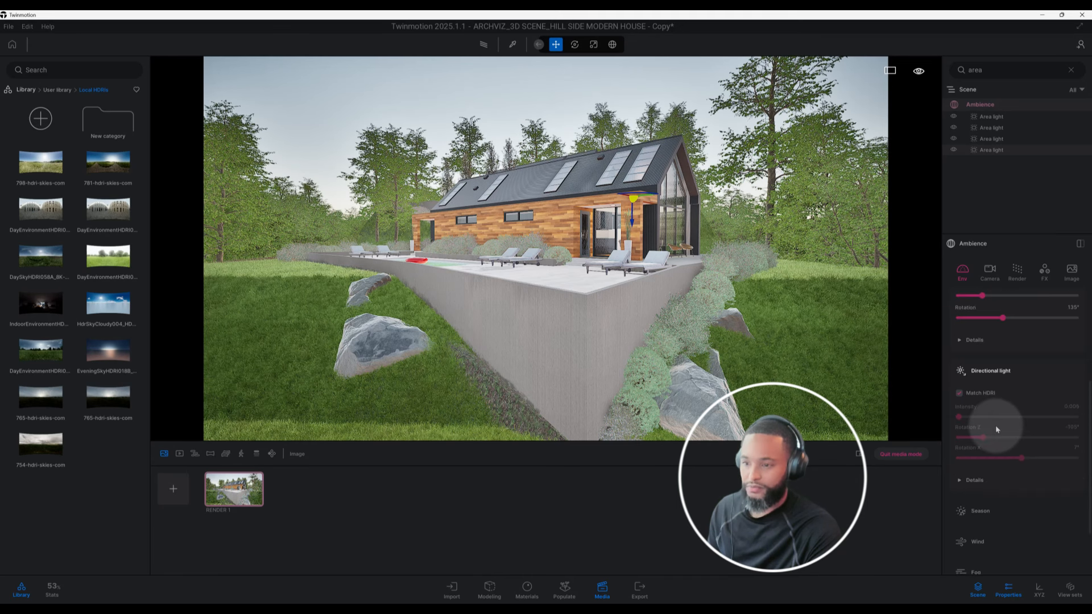
scroll(1001, 375, "up", 1)
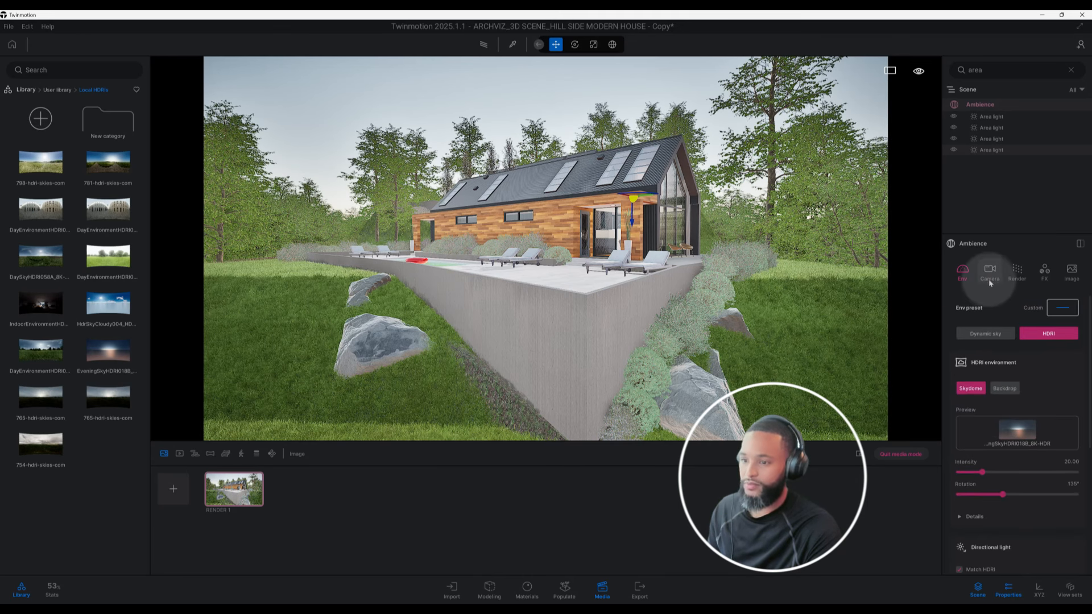
left_click(990, 281)
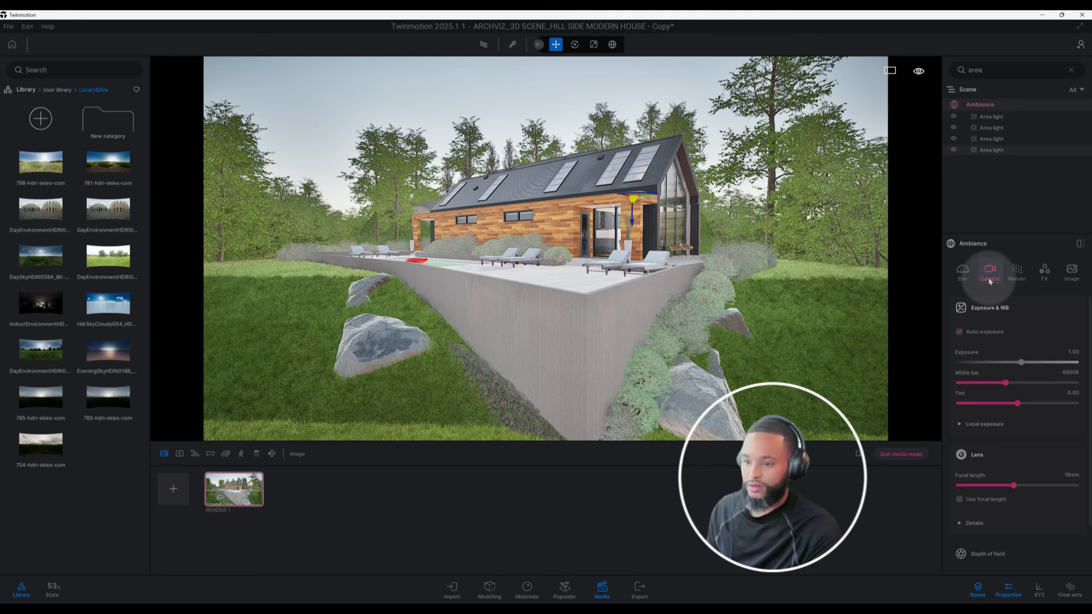
- Switch the ambience's rendering mode to Path tracer and set its quality to High with the details expanded
left_click(1018, 277)
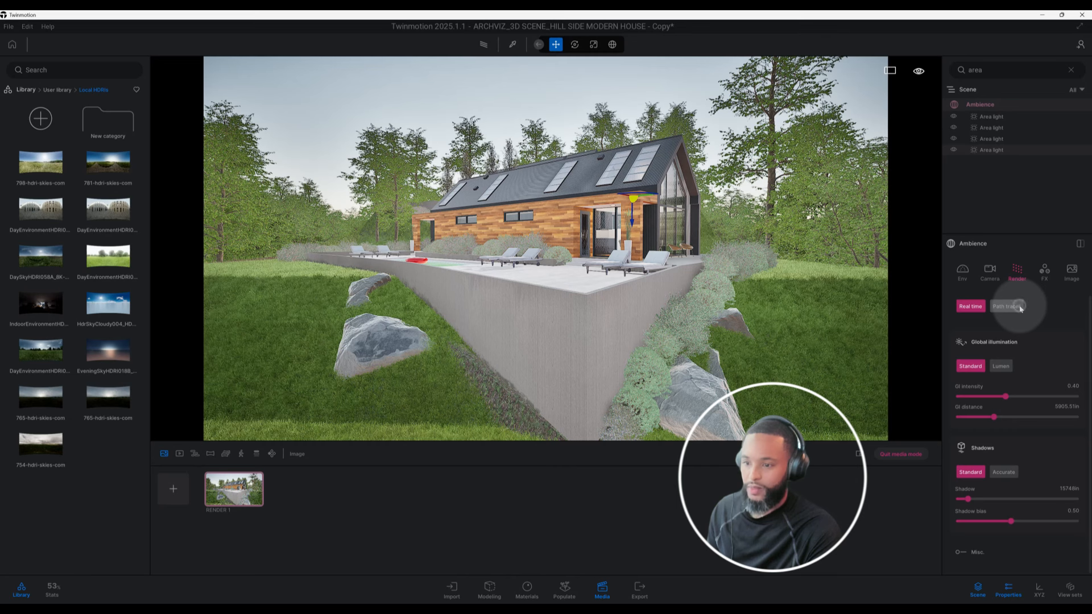
left_click(1018, 306)
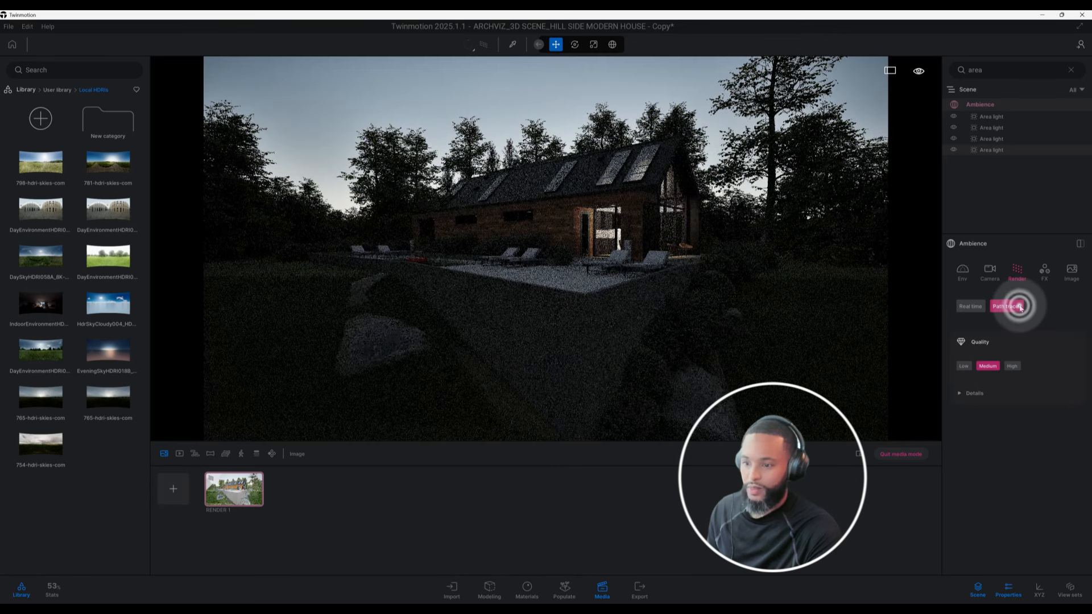
left_click(995, 393)
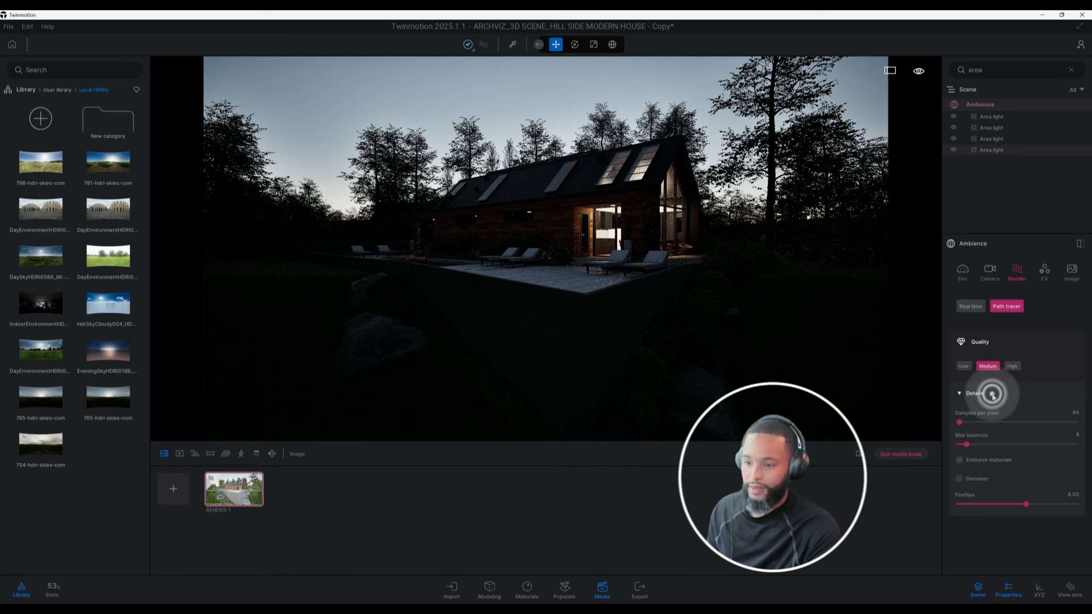
left_click(1012, 367)
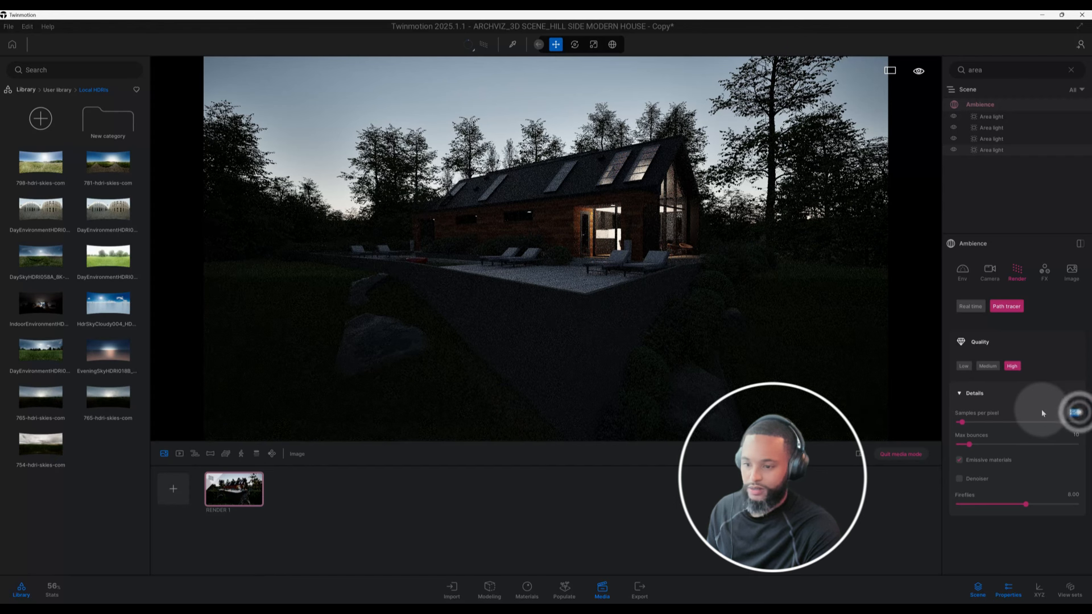
- Set the Path tracer's samples per pixel to 1024
key("BackSpace")
type("1024")
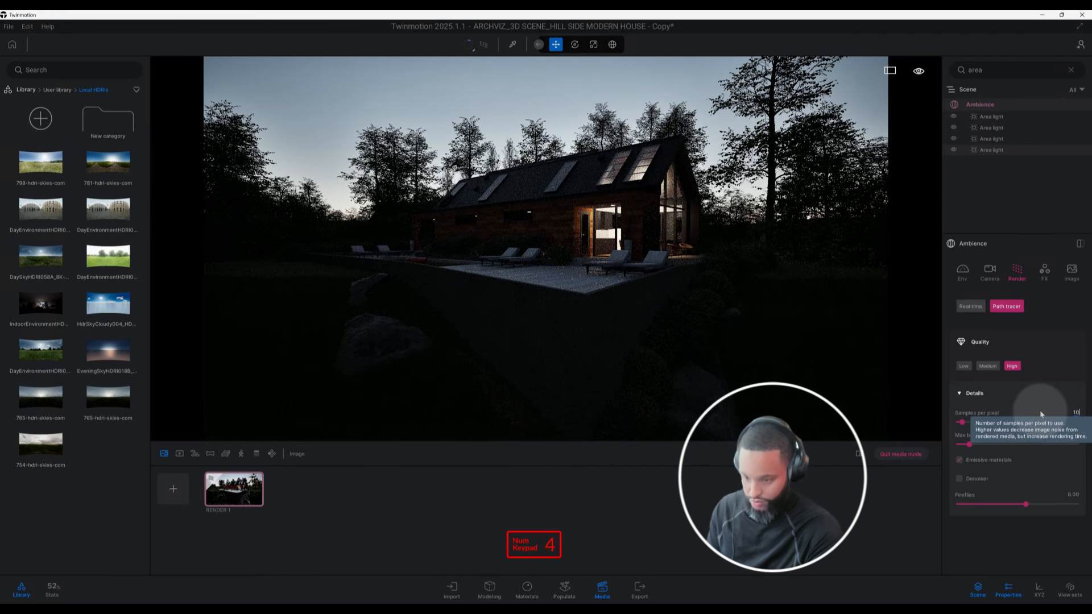
key("Return")
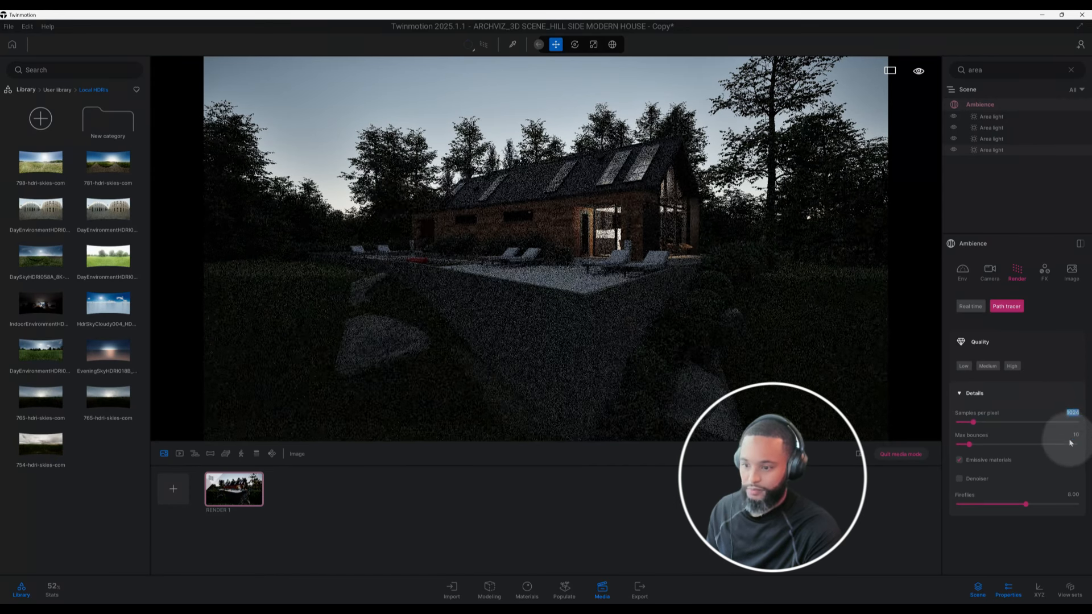
- Set the Path tracer's max bounces to 30 and toggle its Denoiser option
left_click(1077, 435)
key("BackSpace")
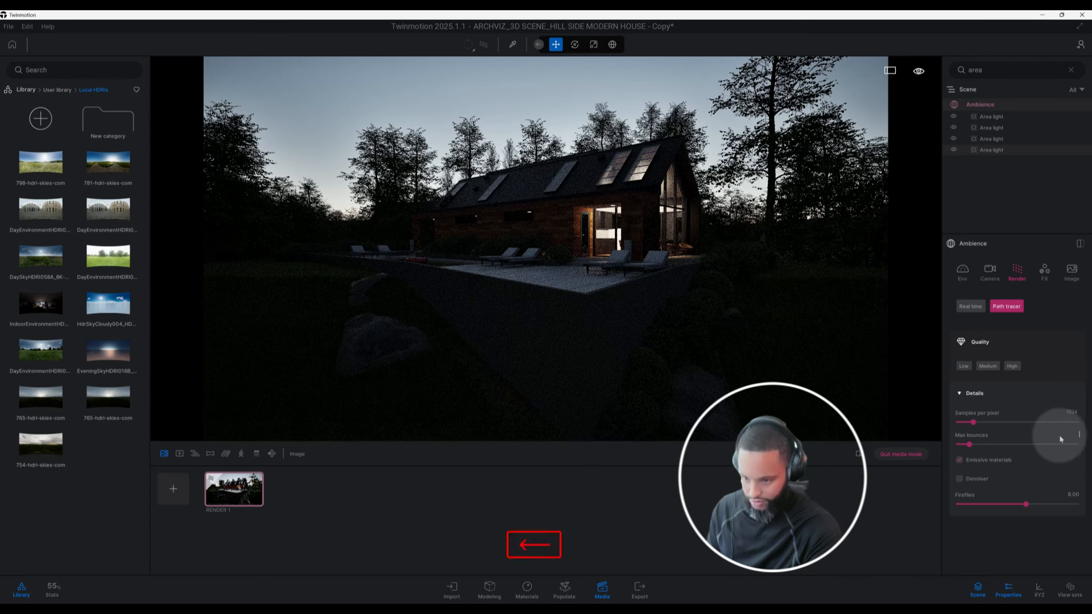
type("30")
key("Return")
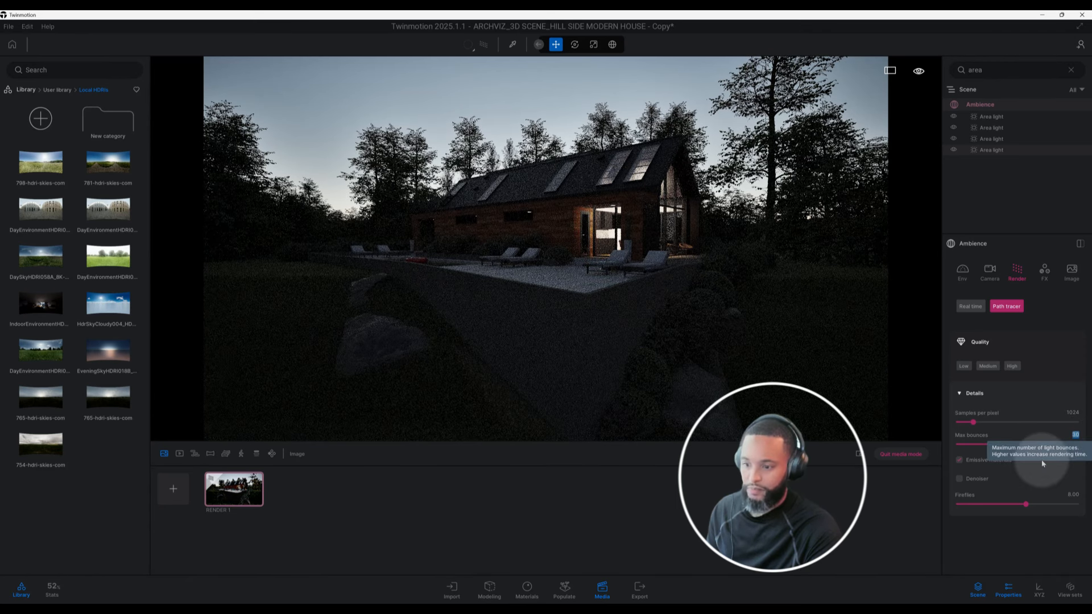
left_click(961, 478)
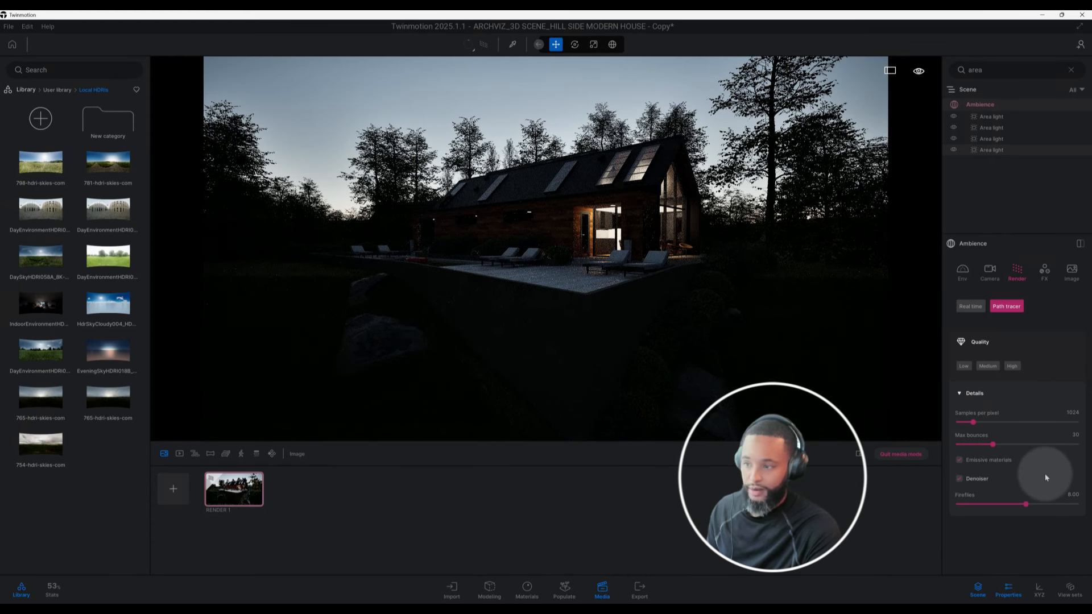
- Set the ambience's HDRI environment intensity to 20 and expand its details
left_click(964, 272)
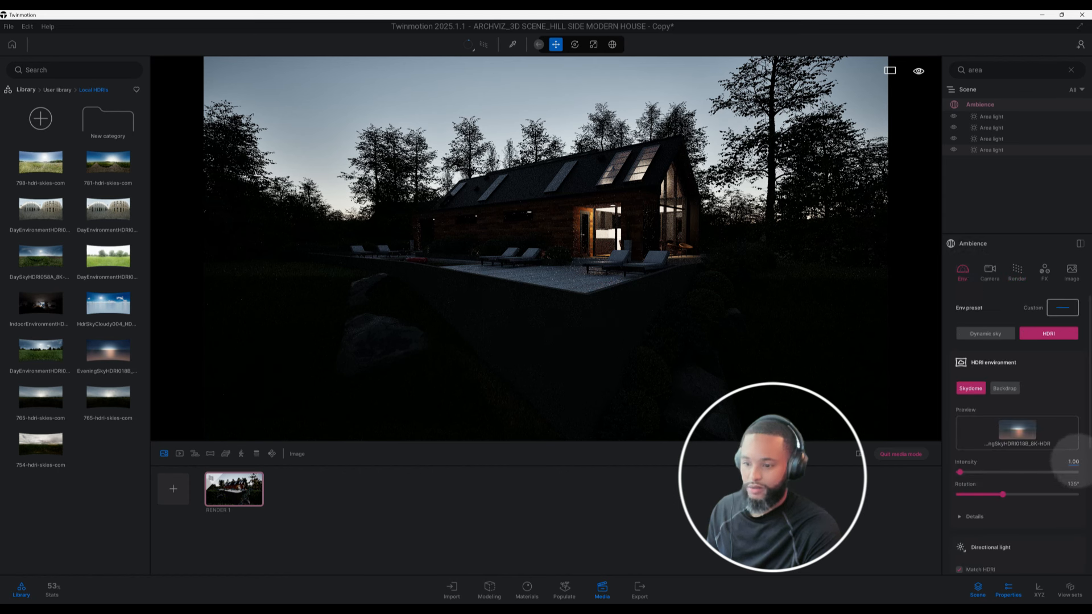
left_click(1073, 462)
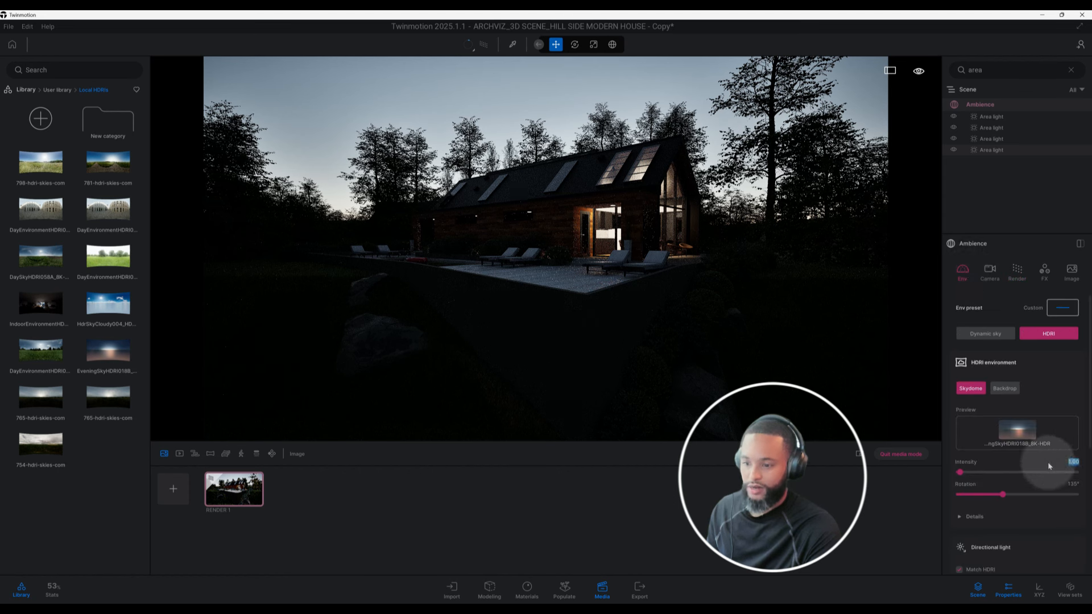
key("BackSpace")
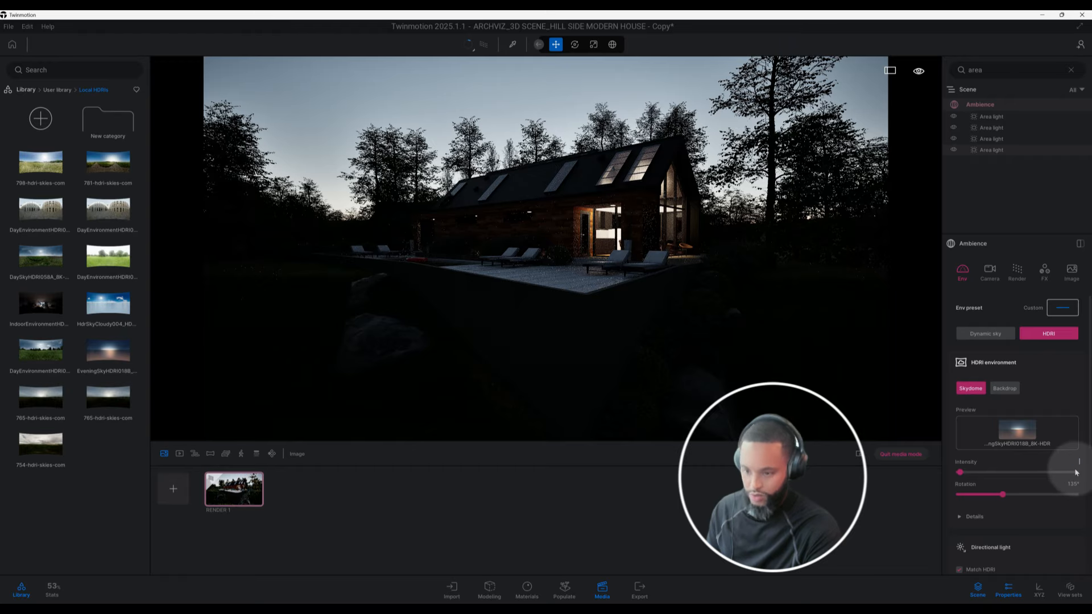
type("0")
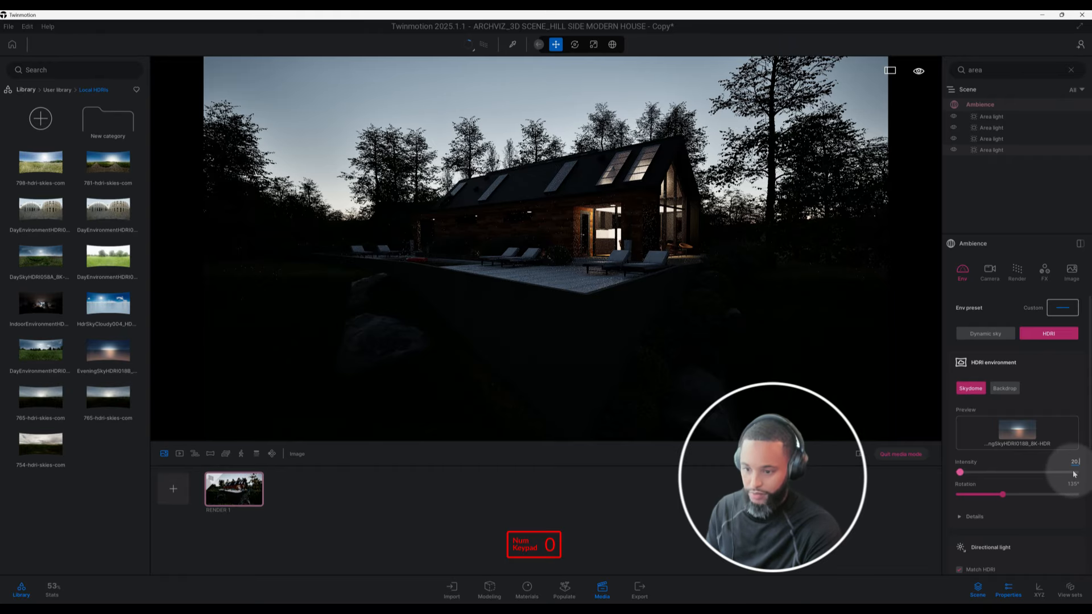
key("Return")
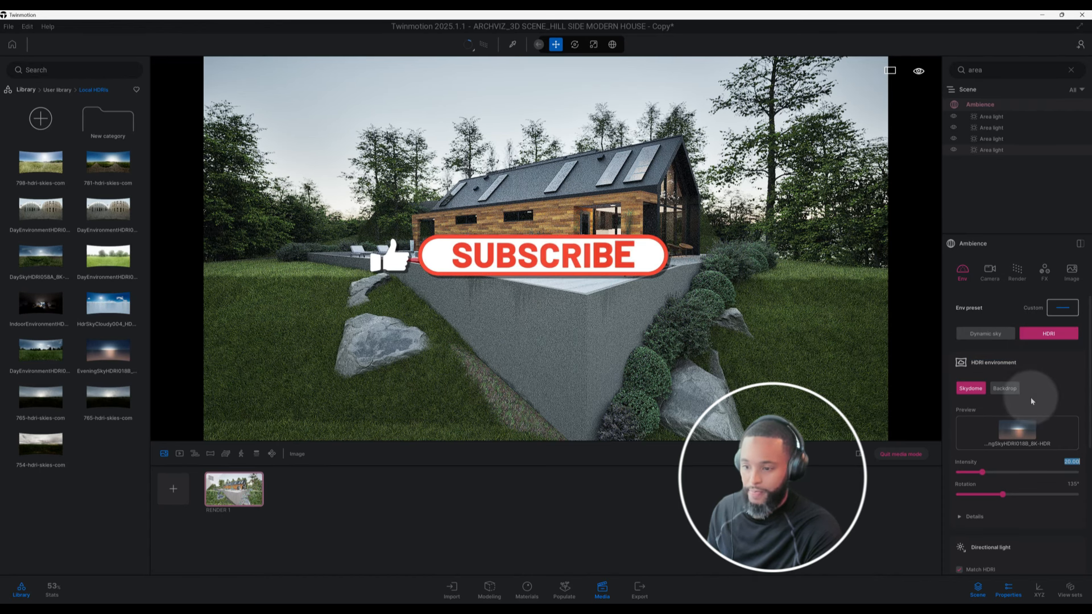
scroll(1034, 446, "down", 2)
left_click(1018, 446)
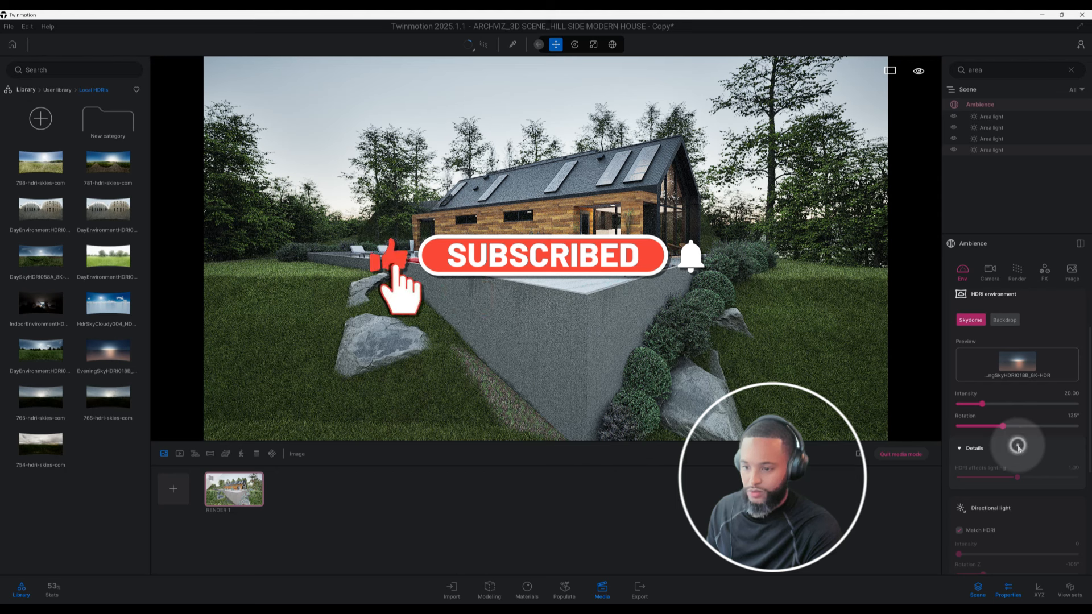
- Set the ambience camera's white balance to 5900K
left_click(990, 272)
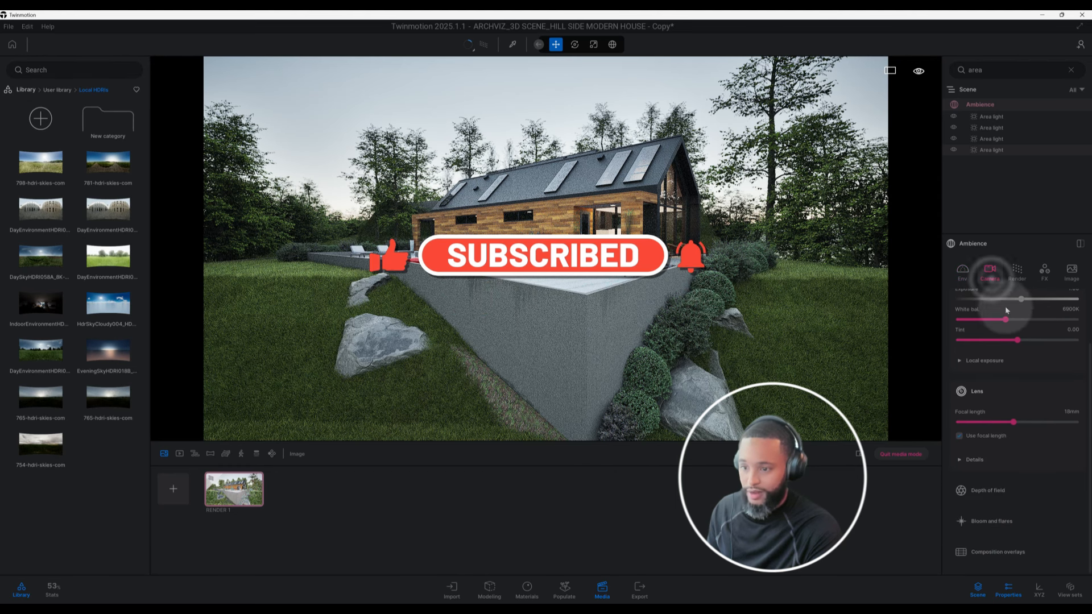
scroll(1022, 381, "up", 2)
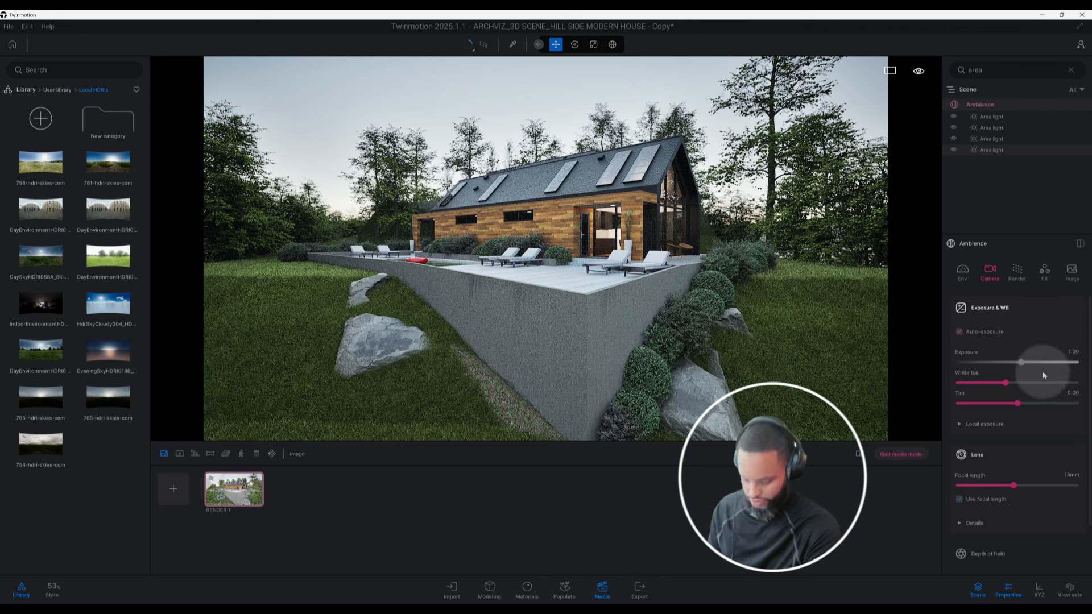
key("KP_5")
type("900")
key("Return")
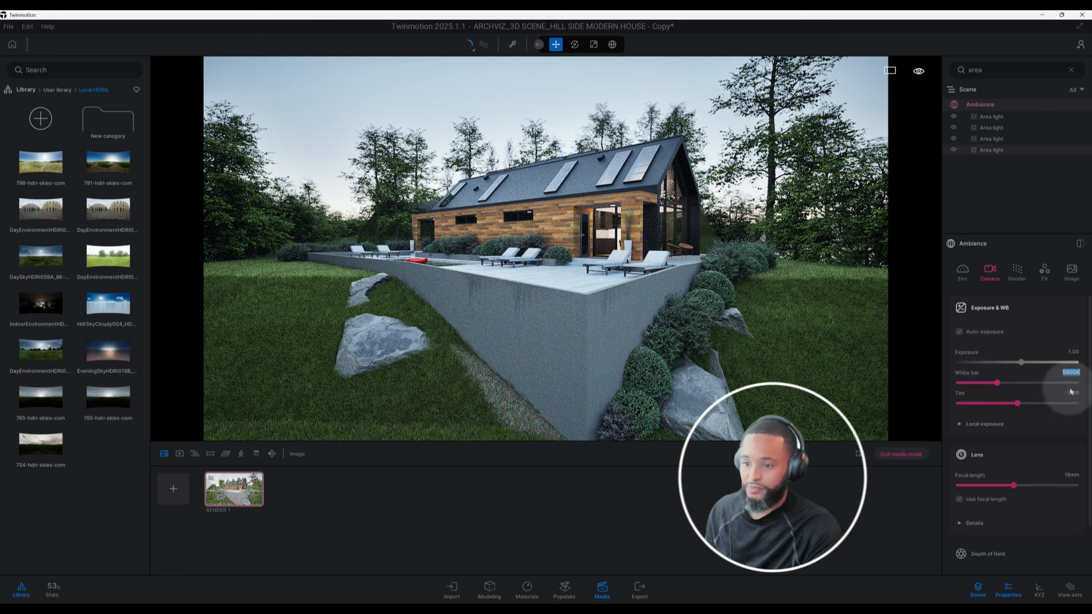
- Expand the camera's Local exposure settings and set Highlights to 0.35
left_click(1005, 424)
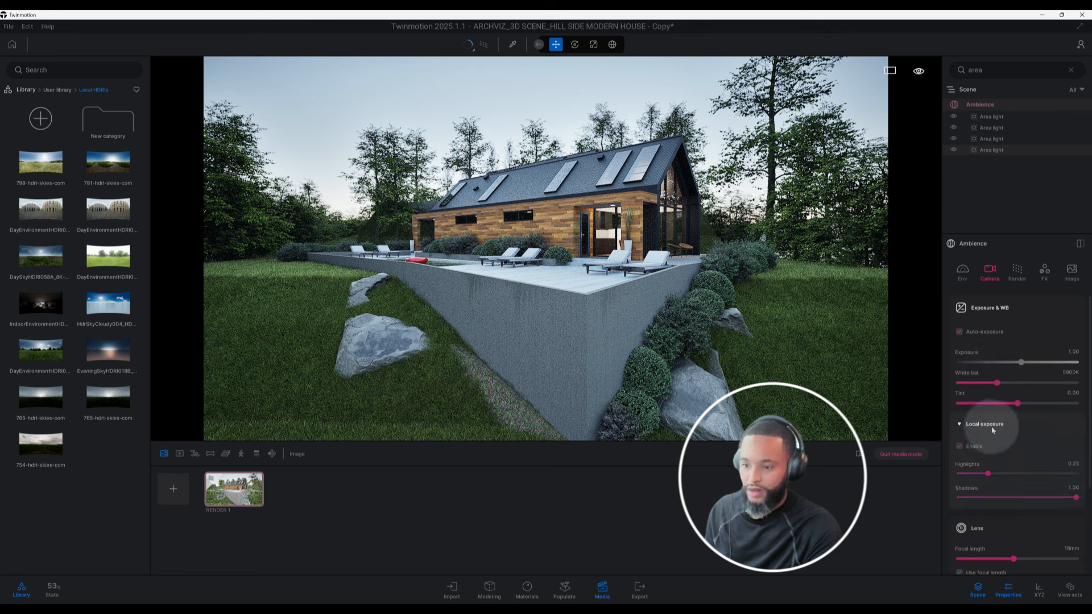
scroll(1000, 430, "down", 1)
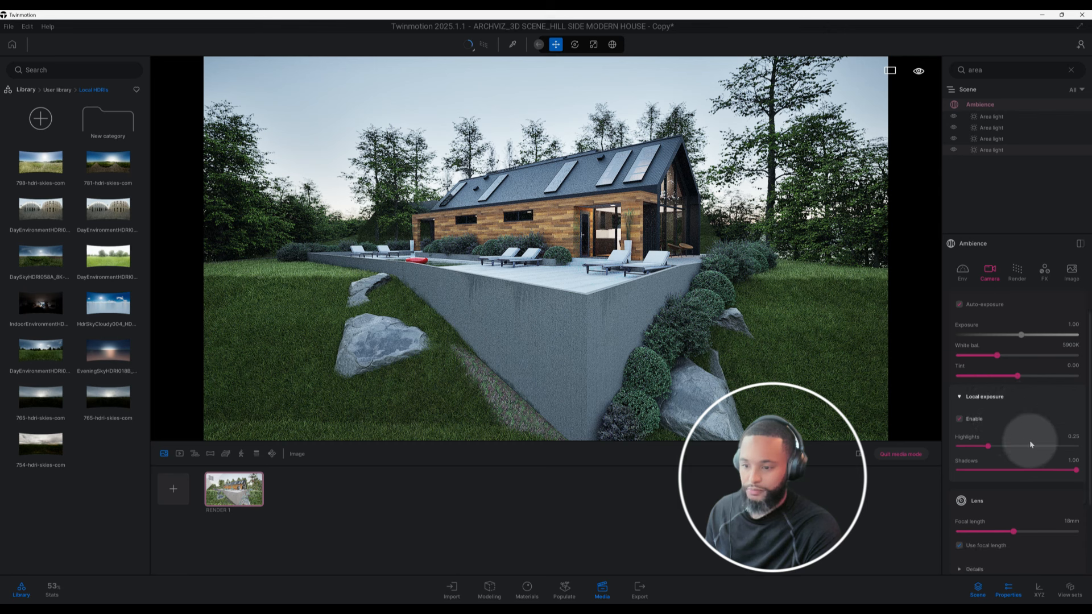
left_click(960, 419)
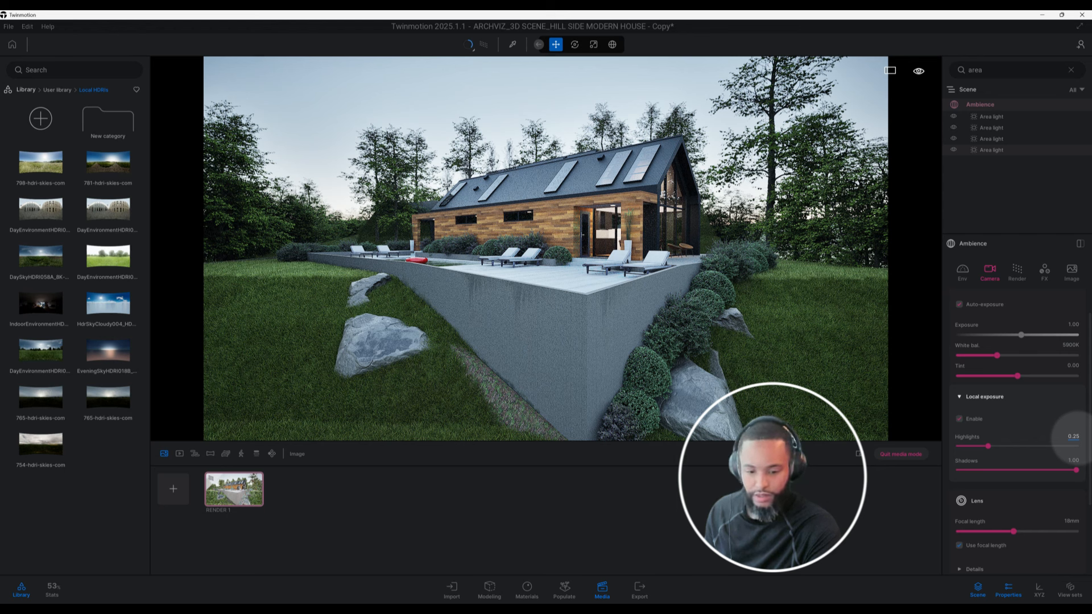
left_click(1073, 436)
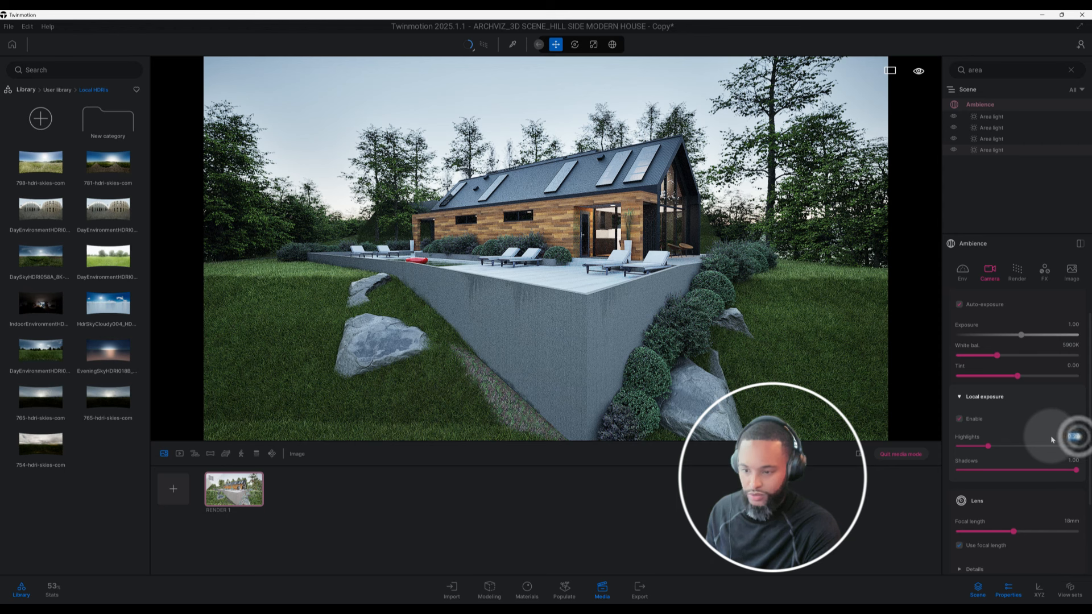
type("0.3")
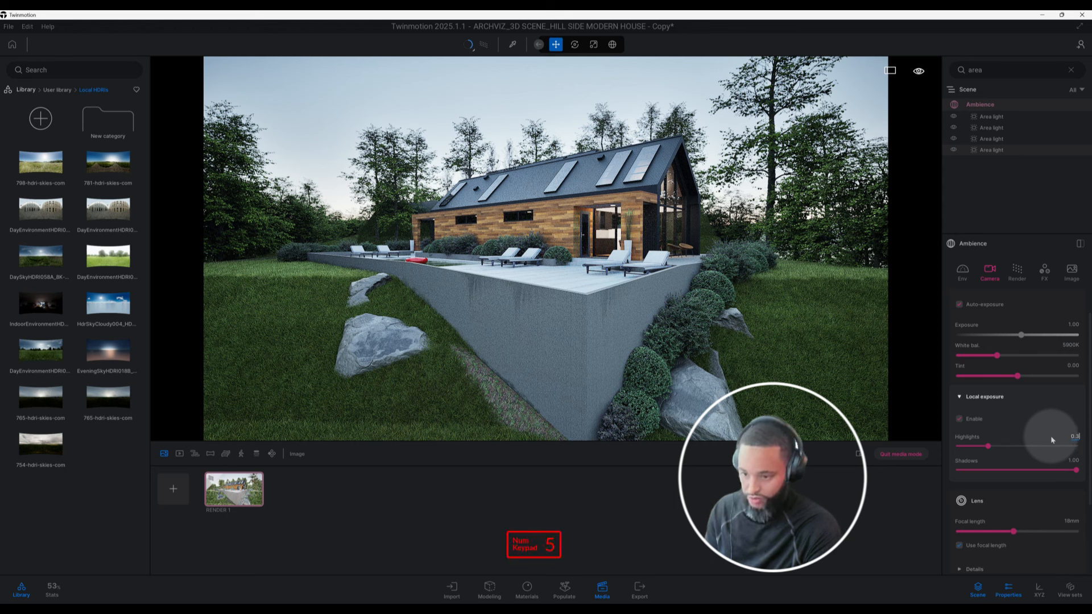
type("5")
key("Return")
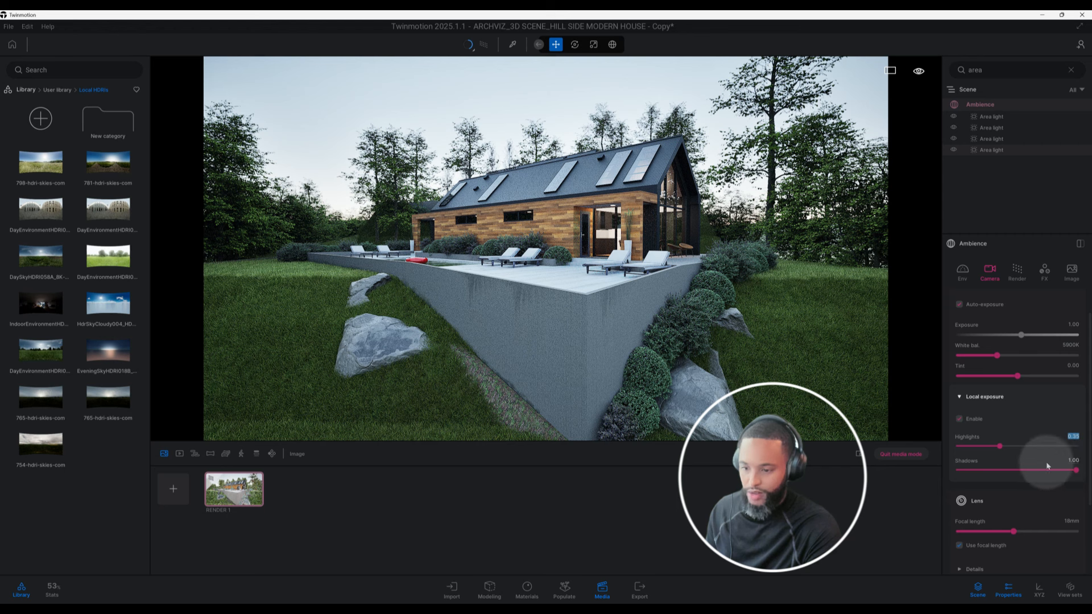
- Set the lens focal length to 22 mm and, in the lens details, the vignetting to 35%
scroll(1047, 464, "down", 2)
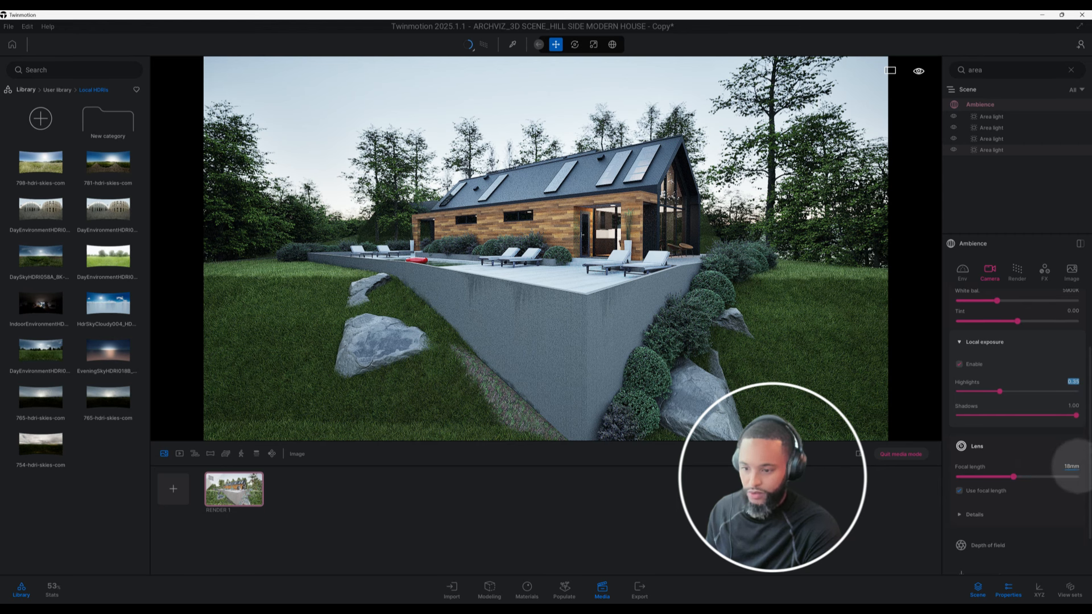
left_click(1072, 466)
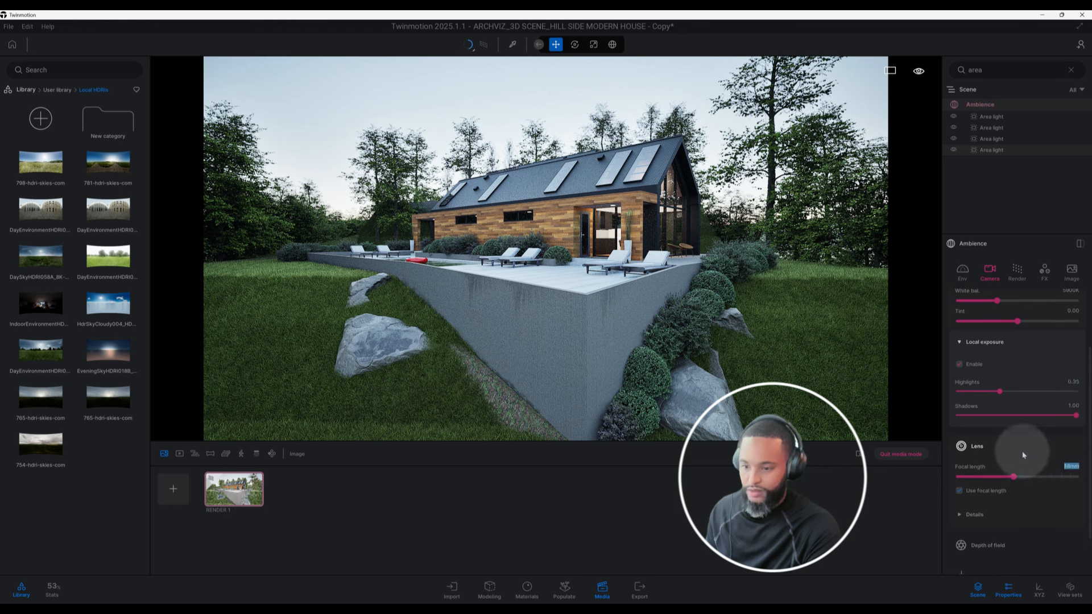
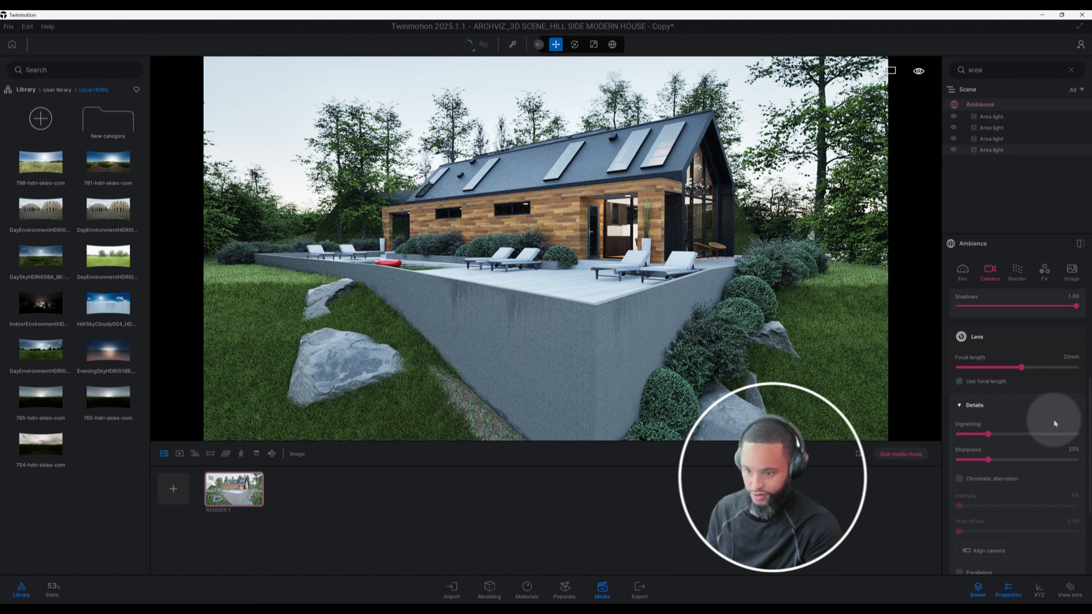
type("25")
key("Return")
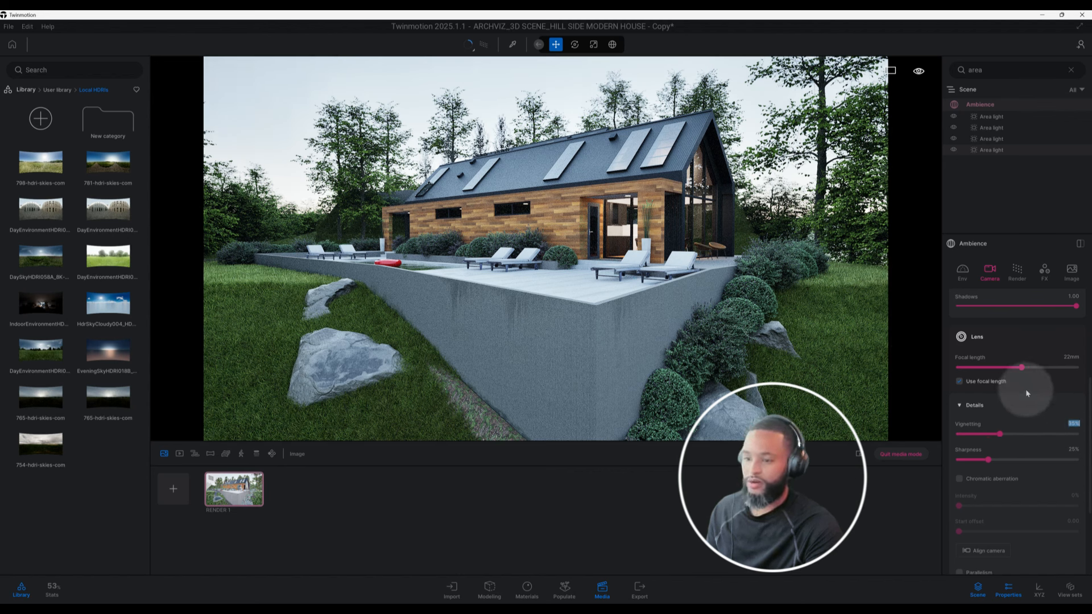
- Enable the Parallelism option in the camera's lens details
scroll(1027, 388, "down", 1)
scroll(1001, 421, "down", 3)
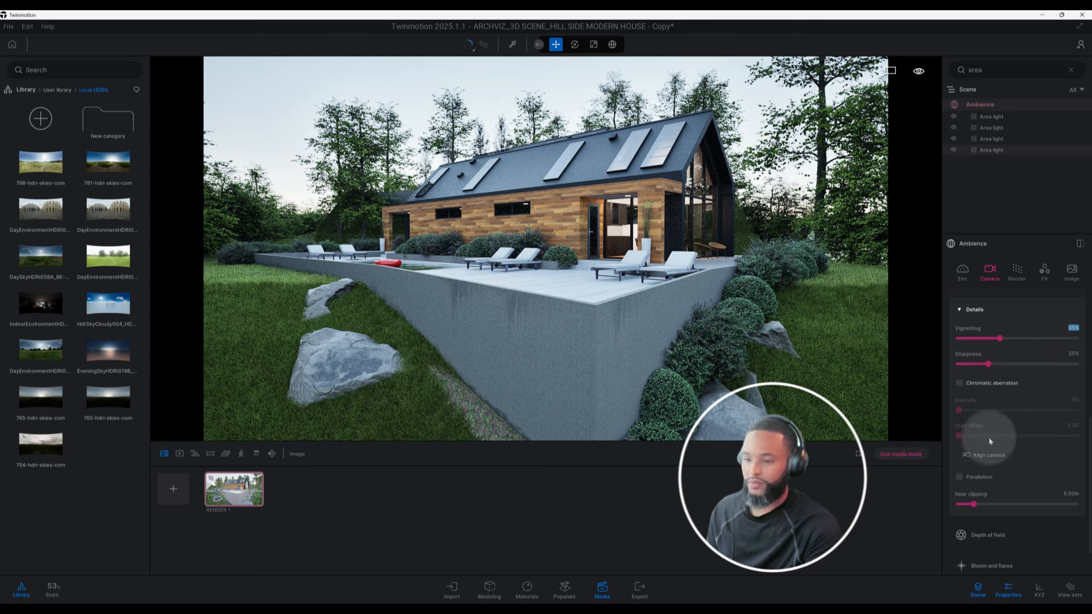
left_click(958, 477)
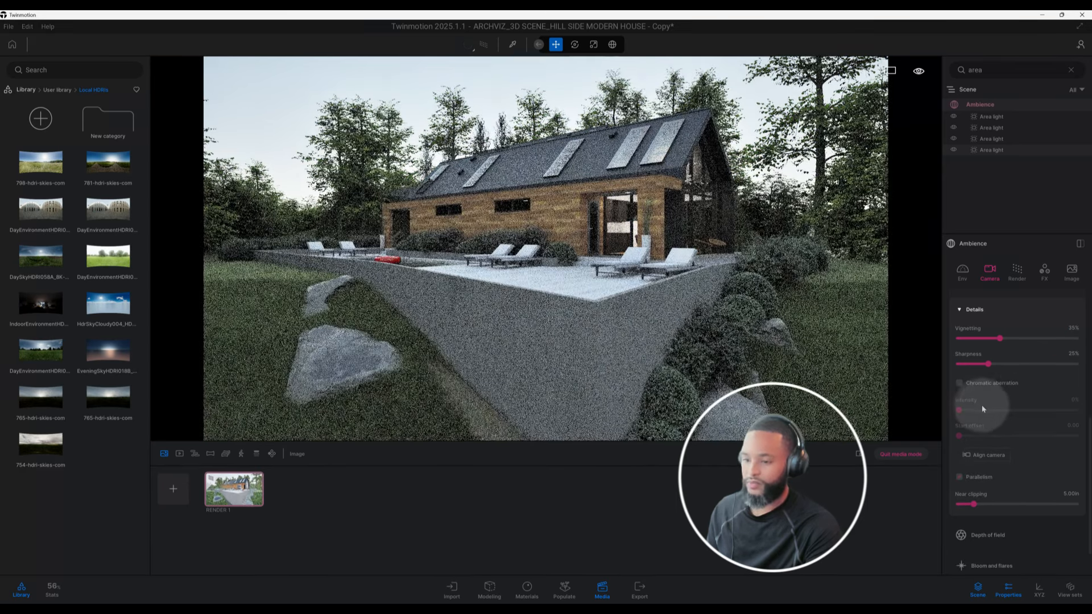
- Expand the camera's composition overlays and turn on the Grid overlay
scroll(984, 406, "down", 2)
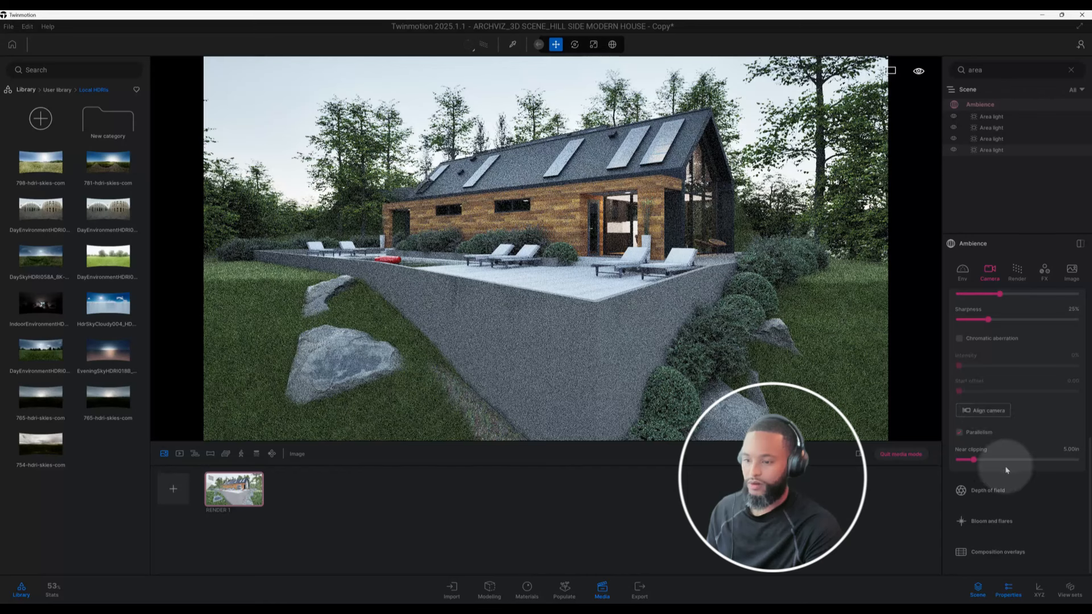
left_click(1007, 551)
scroll(1008, 521, "down", 2)
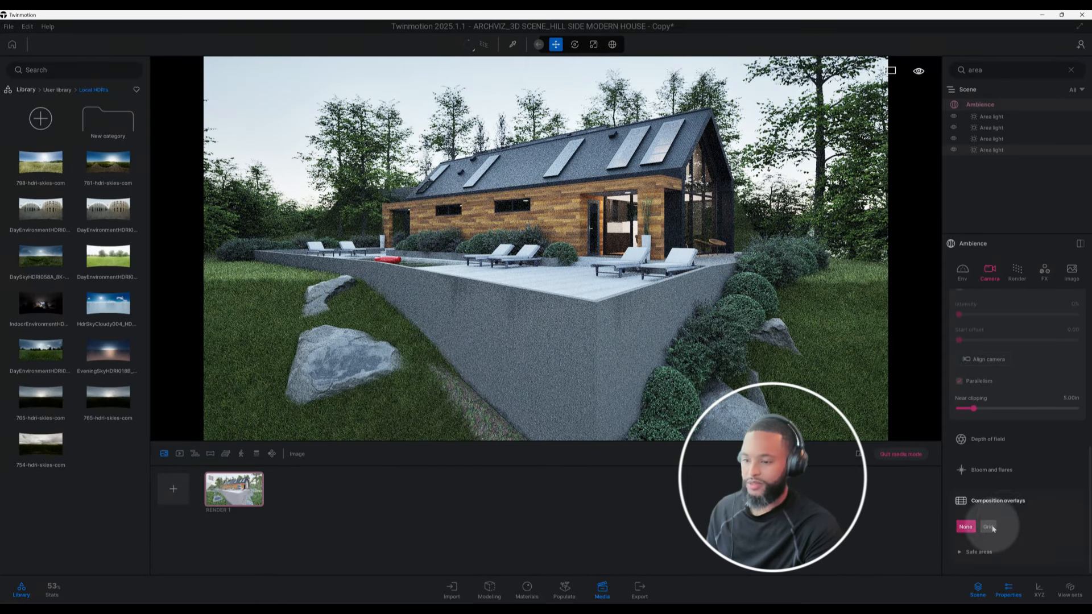
left_click(988, 527)
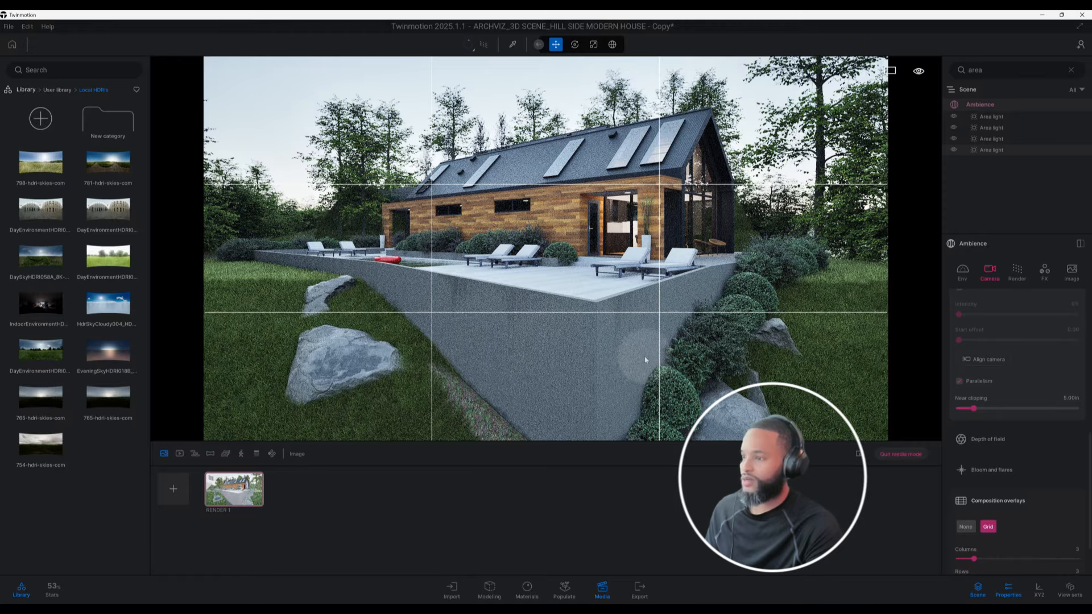
- Try a slightly higher camera position against the grid and restore the saved RENDER 1 view
middle_click_drag(645, 360, 646, 376)
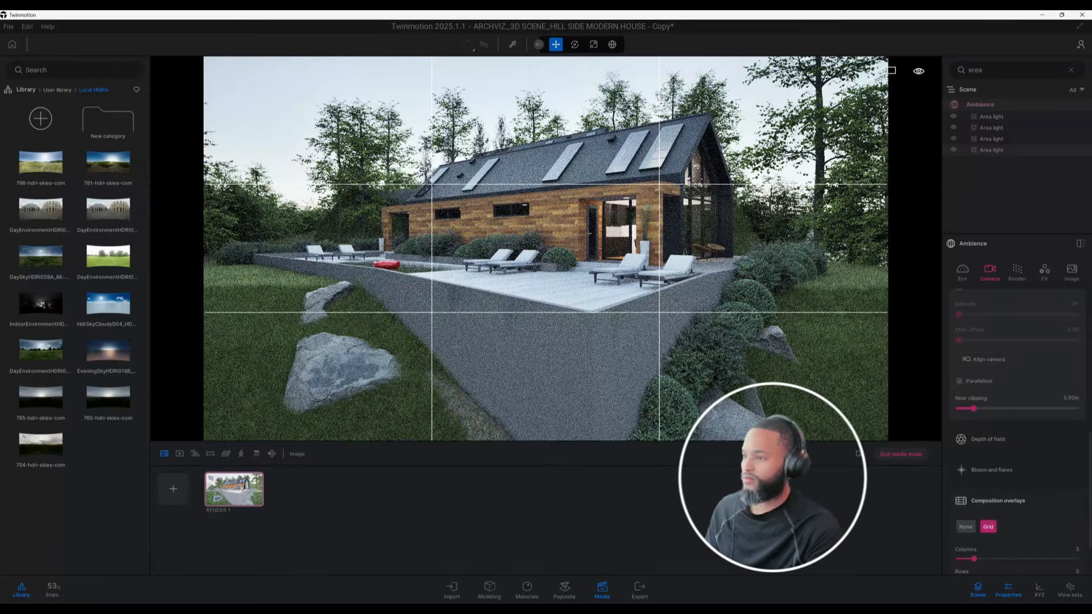
key("q")
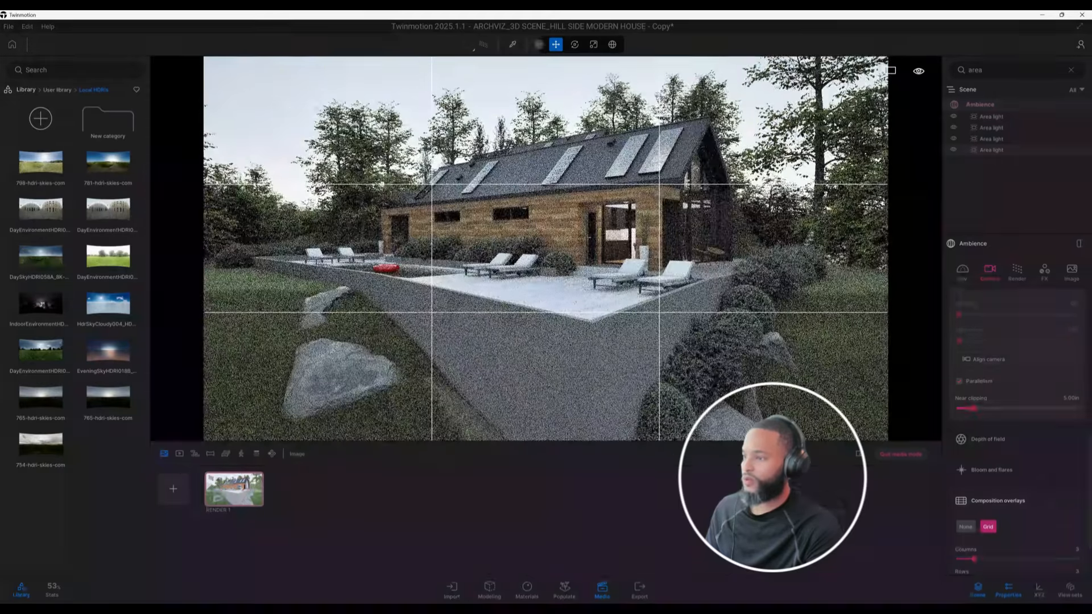
key("q")
key("q")
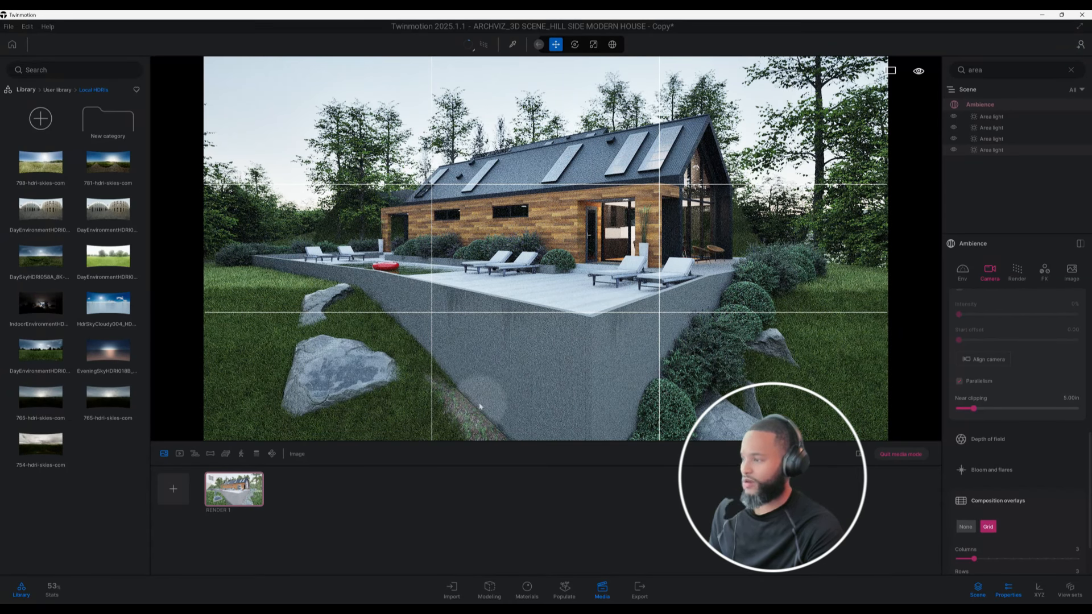
left_click(241, 504)
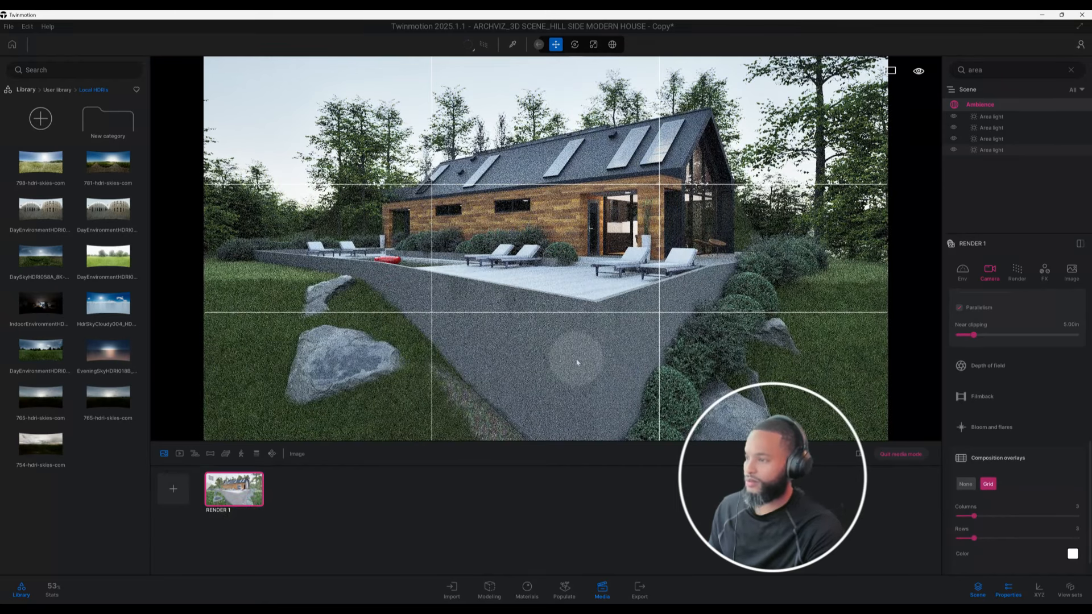
- Raise the camera slightly, refresh the RENDER 1 image with the new framing, and set the composition overlay to None
middle_click_drag(567, 364, 556, 382)
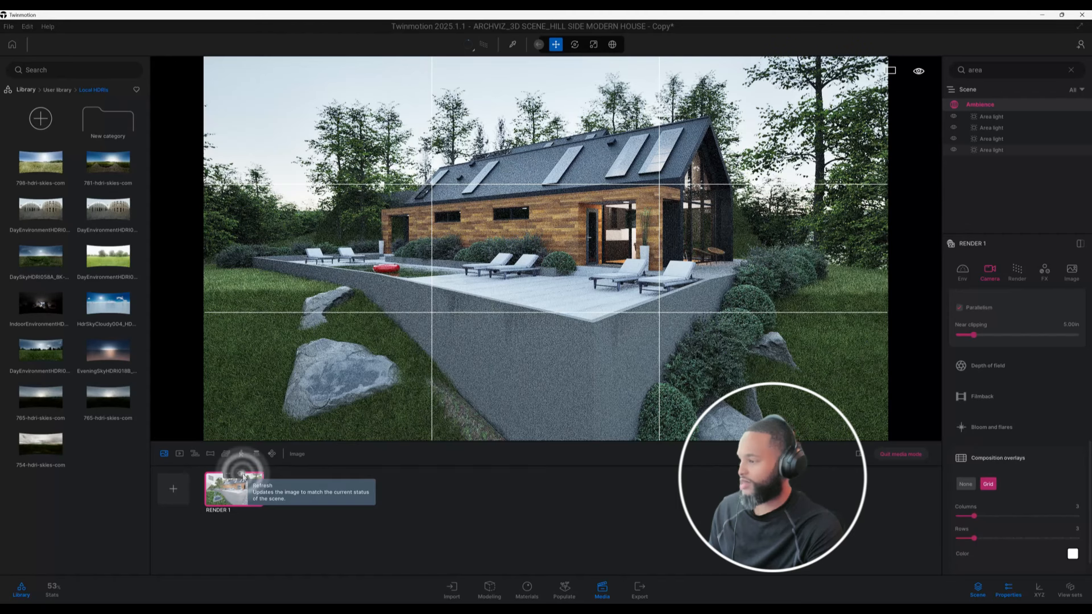
left_click(243, 475)
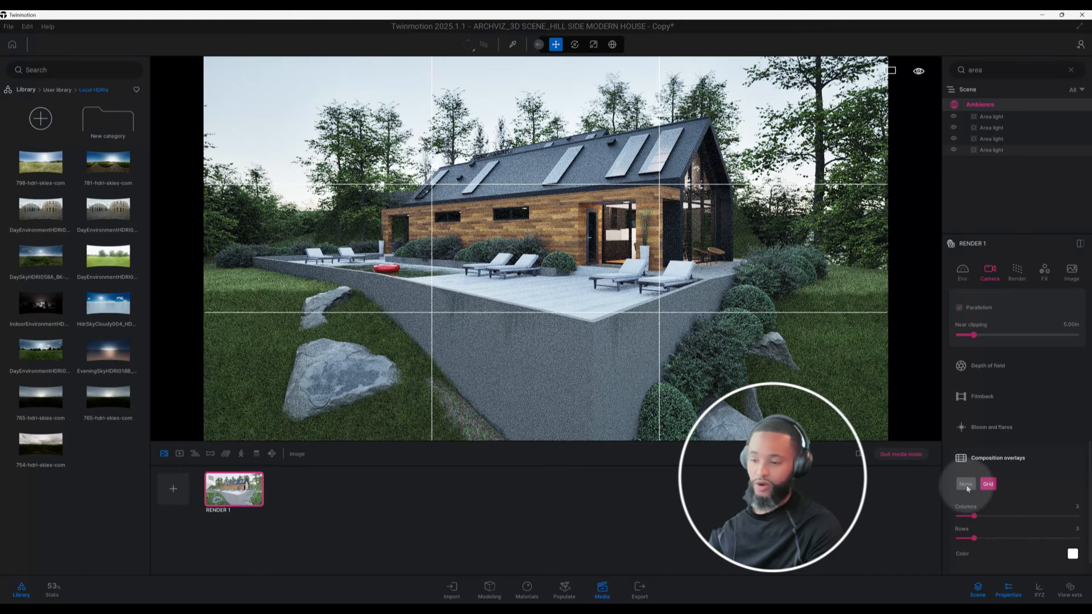
left_click(966, 484)
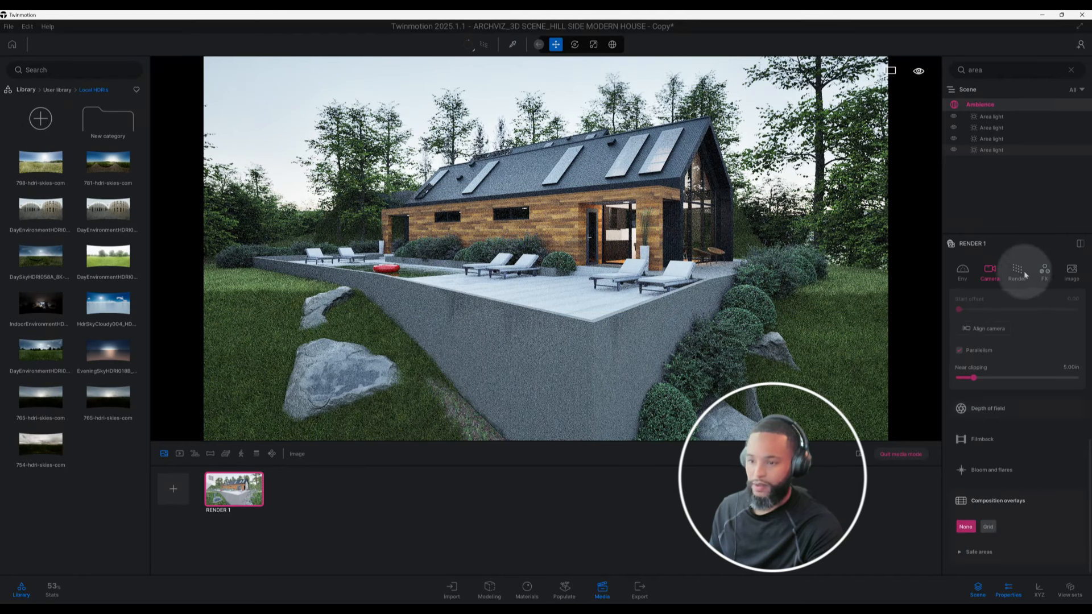
- In RENDER 1's color grading effects, set the contrast to 38% and the saturation to 45%
left_click(1046, 272)
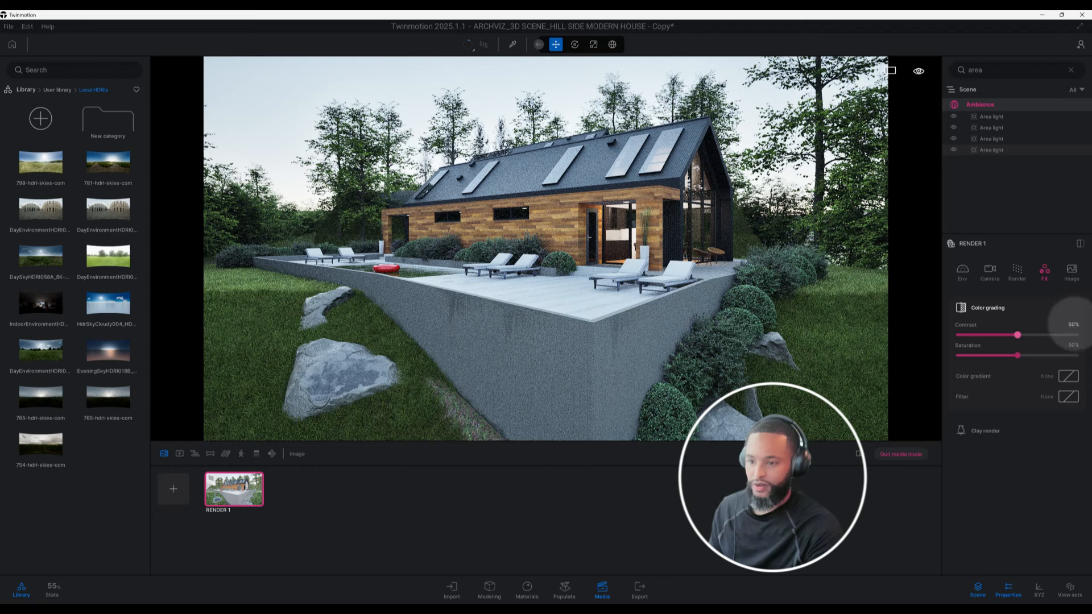
left_click(1069, 324)
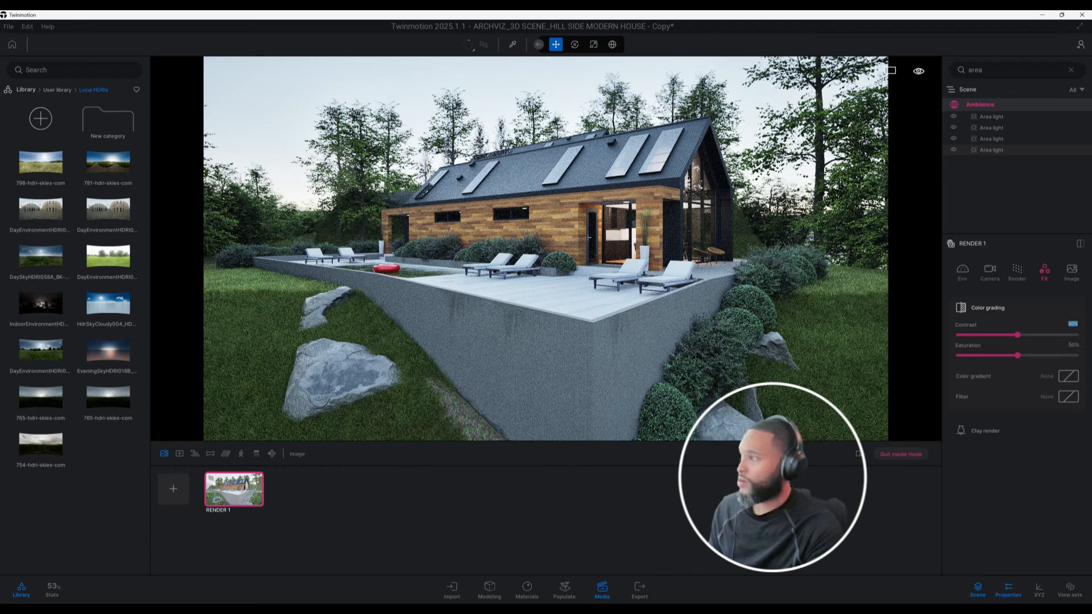
left_click(25, 89)
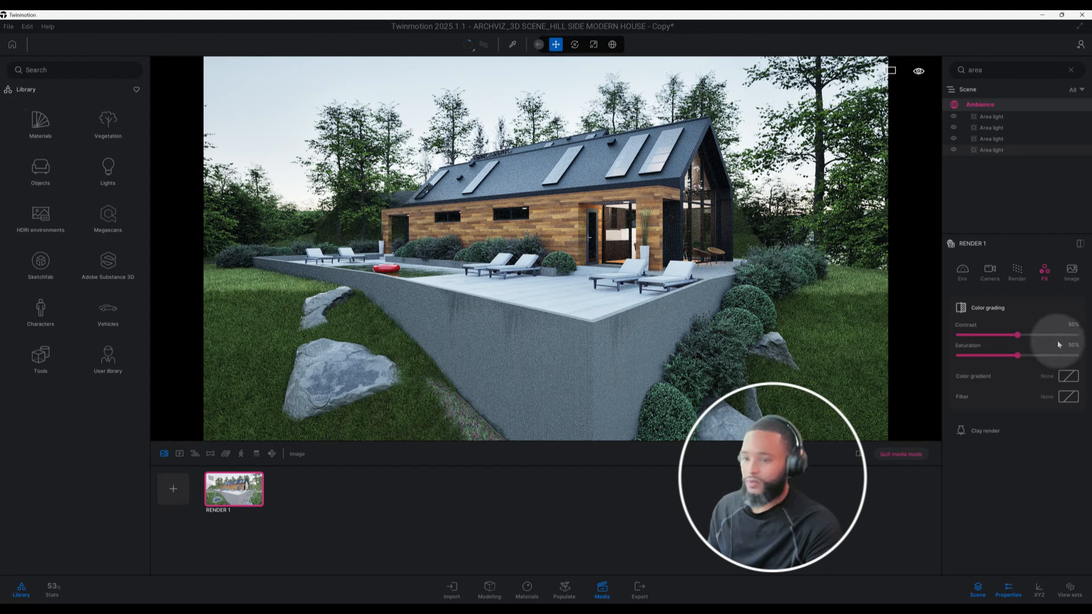
left_click(1055, 325)
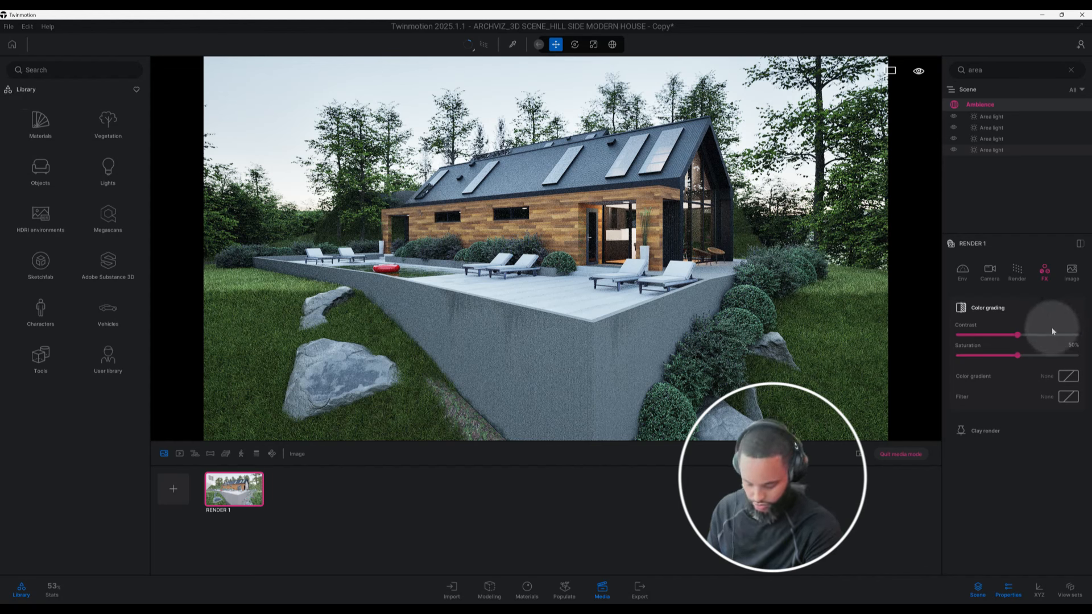
type("38")
key("Return")
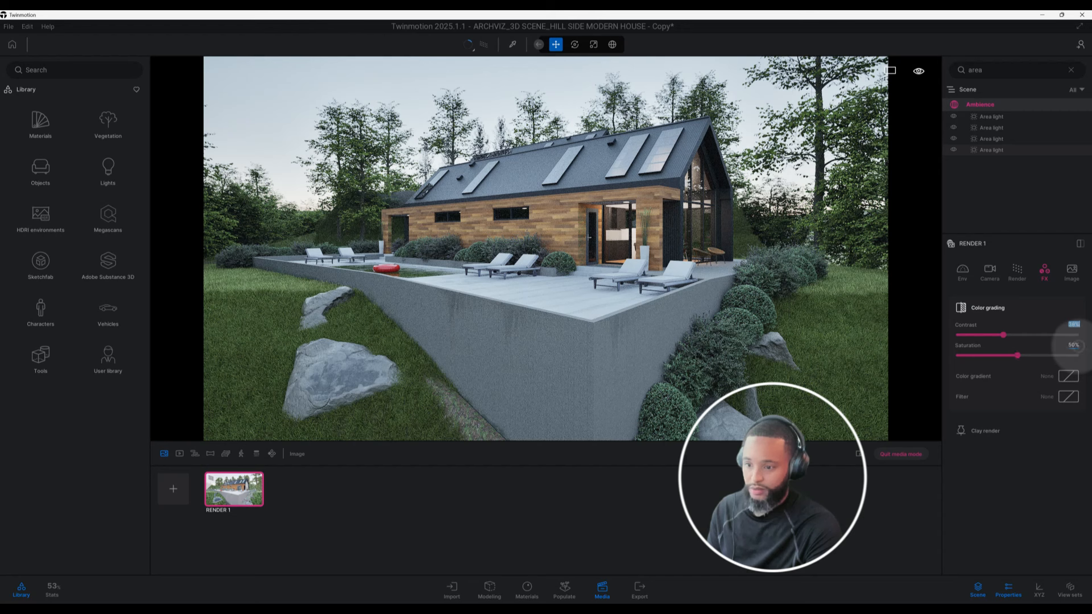
left_click(1055, 345)
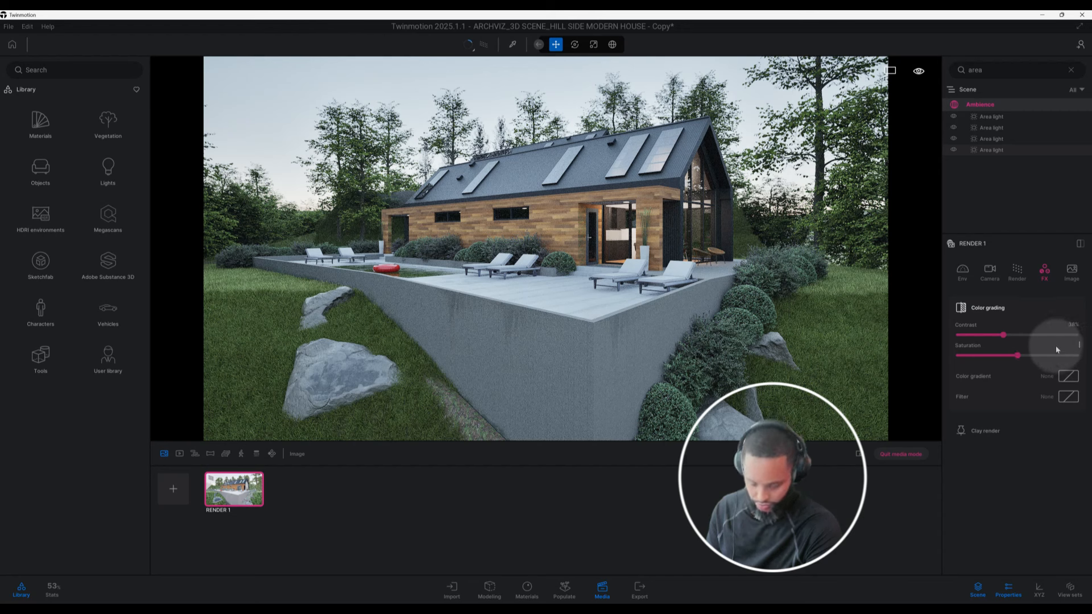
type("45")
key("Return")
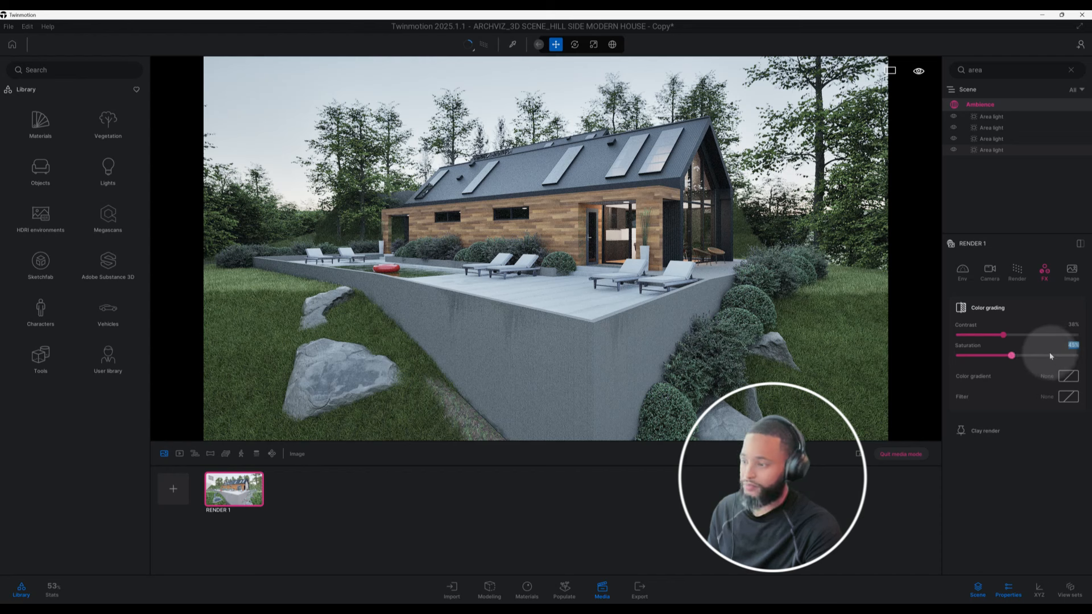
- Browse the color gradient presets and try the Fuji gradient on RENDER 1
left_click(1067, 377)
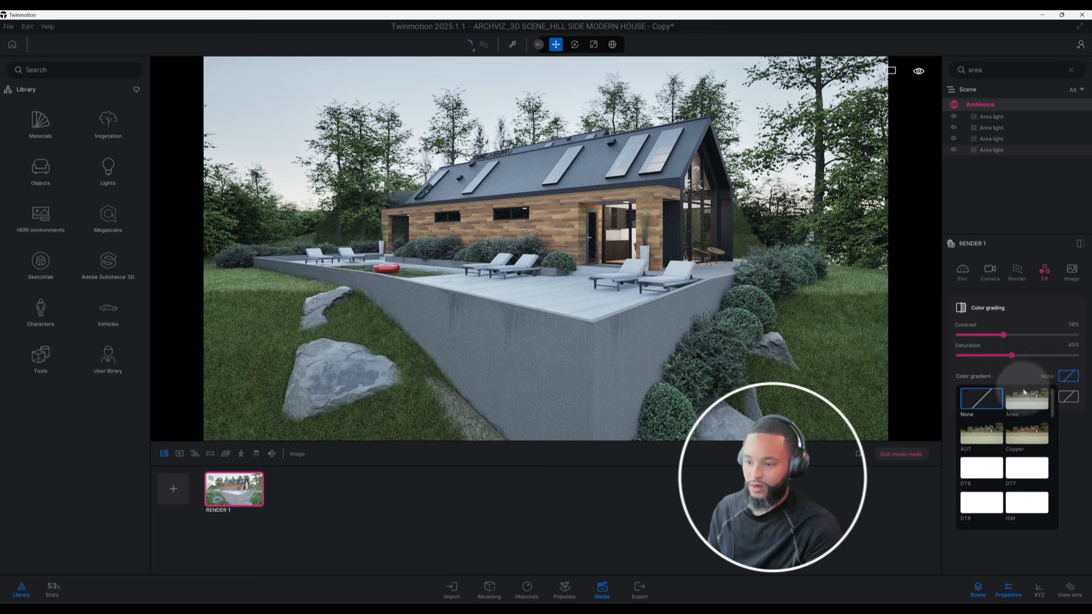
scroll(1024, 428, "down", 3)
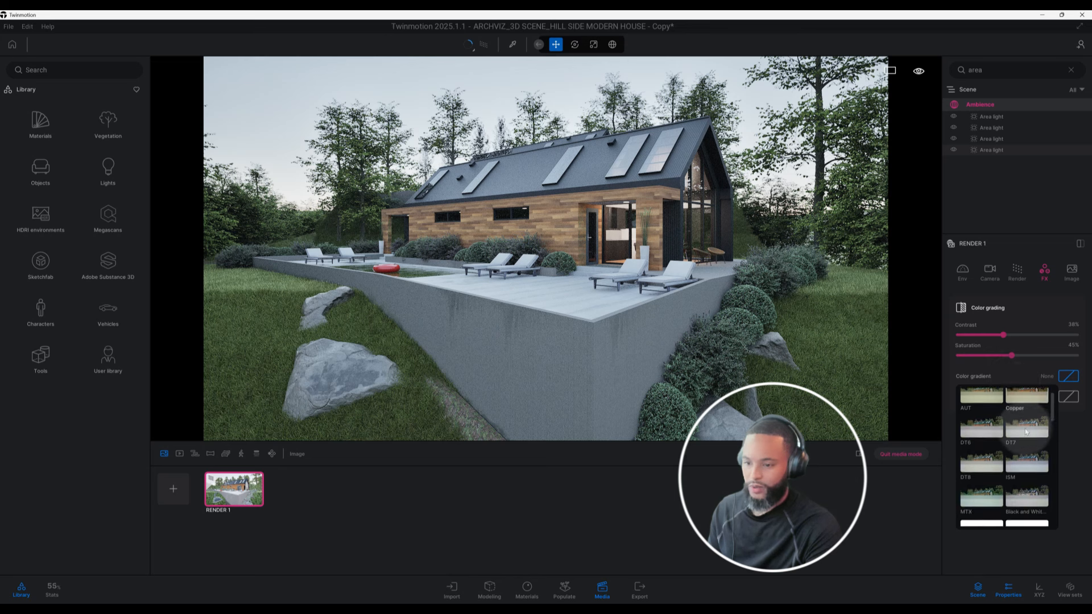
scroll(1026, 433, "down", 3)
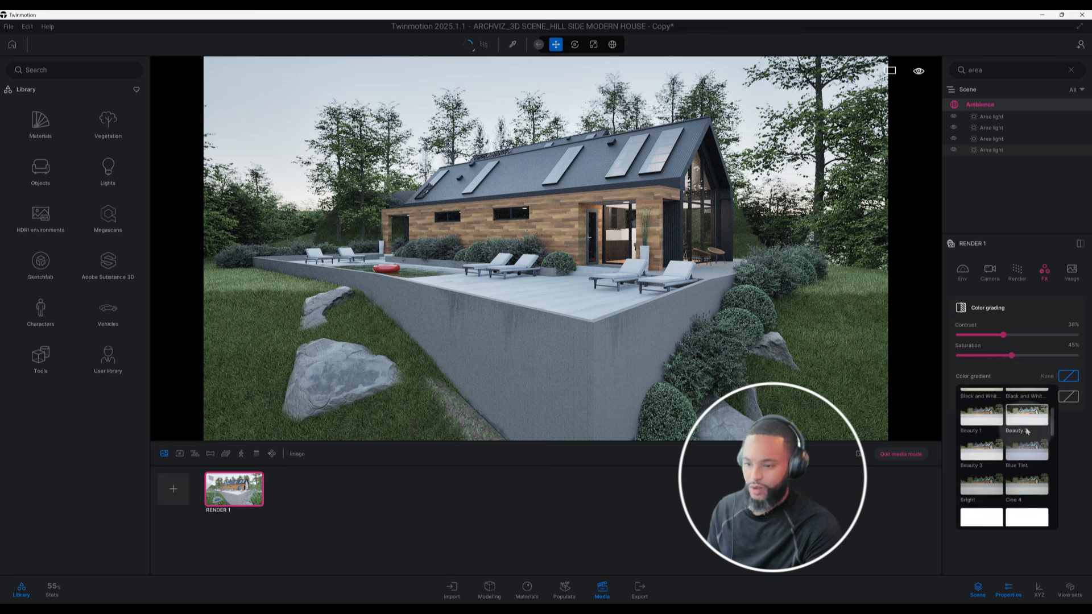
scroll(1026, 431, "down", 2)
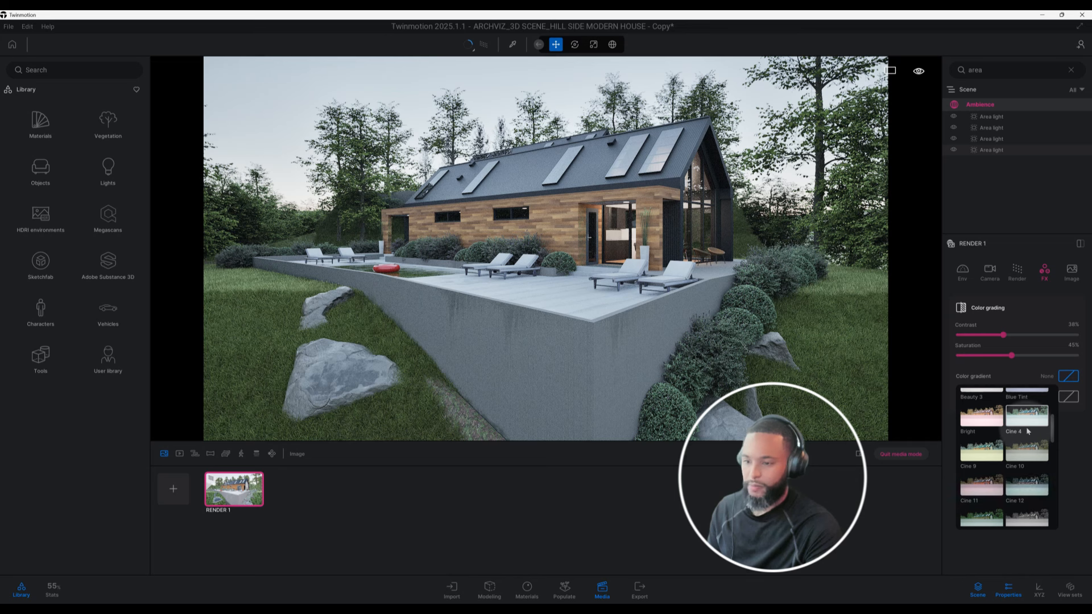
scroll(1028, 431, "down", 2)
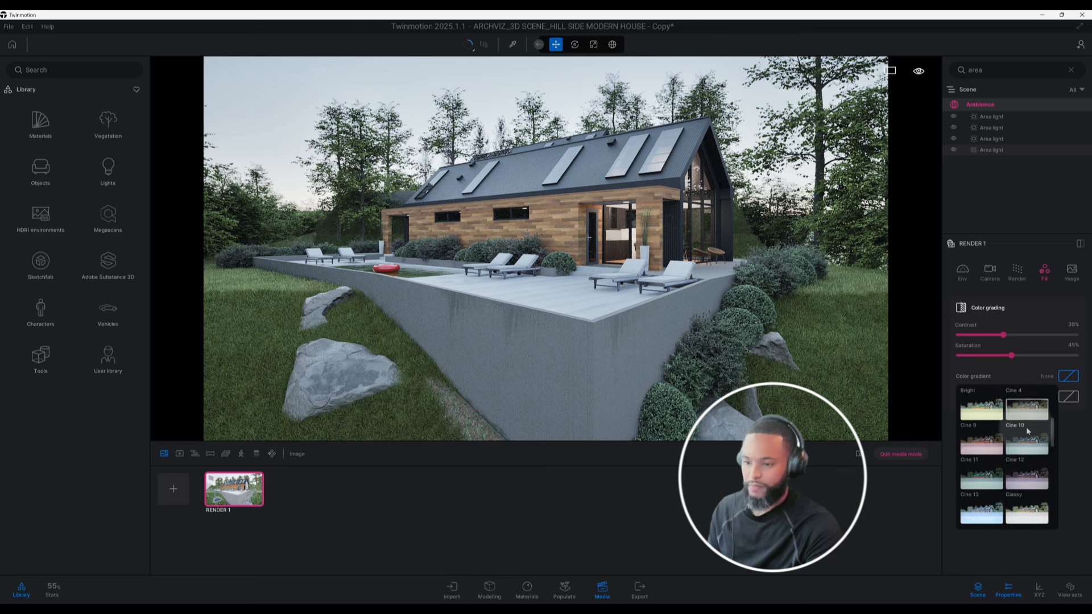
scroll(1027, 431, "down", 1)
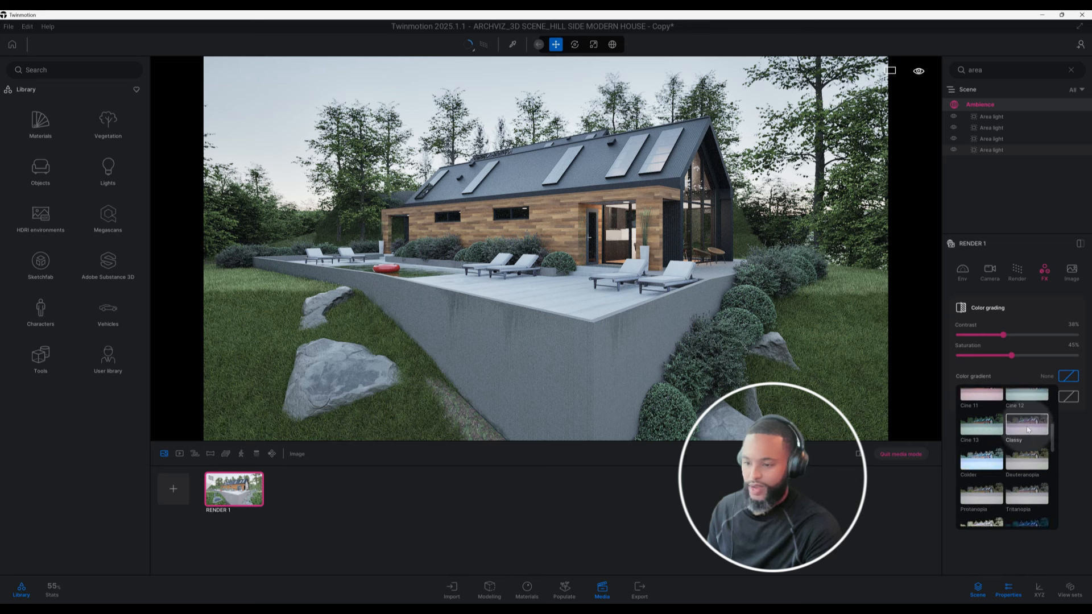
scroll(1027, 430, "down", 2)
scroll(1027, 430, "down", 3)
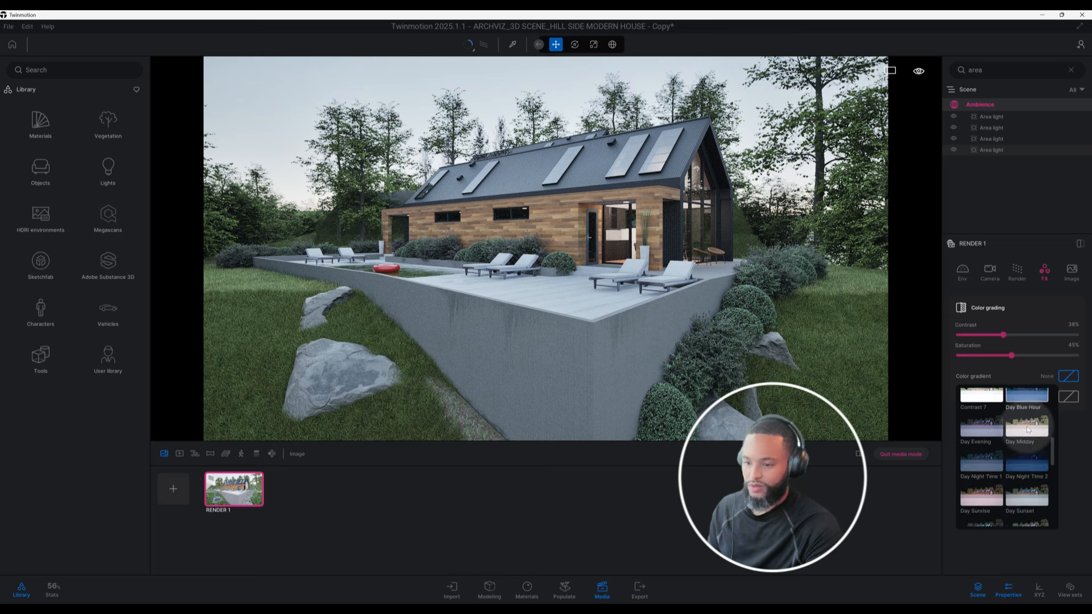
scroll(1027, 430, "down", 1)
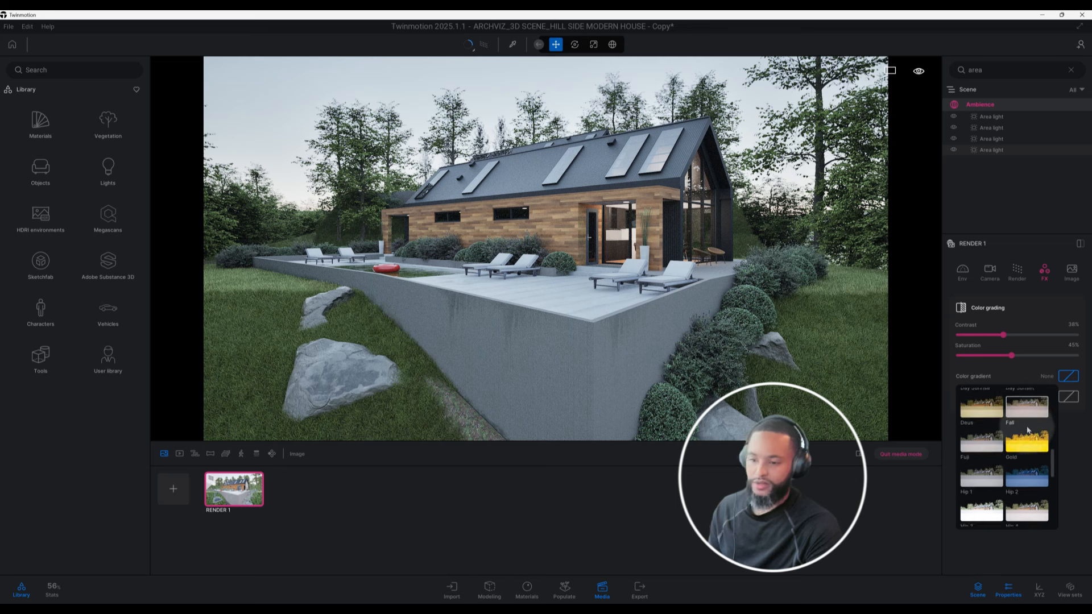
scroll(1026, 427, "down", 1)
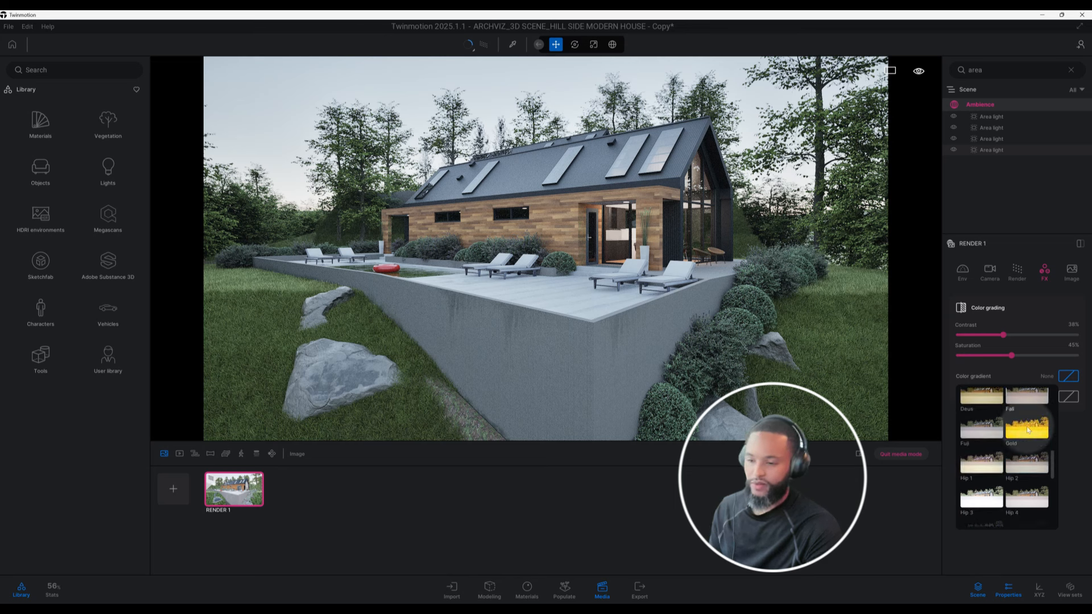
left_click(988, 428)
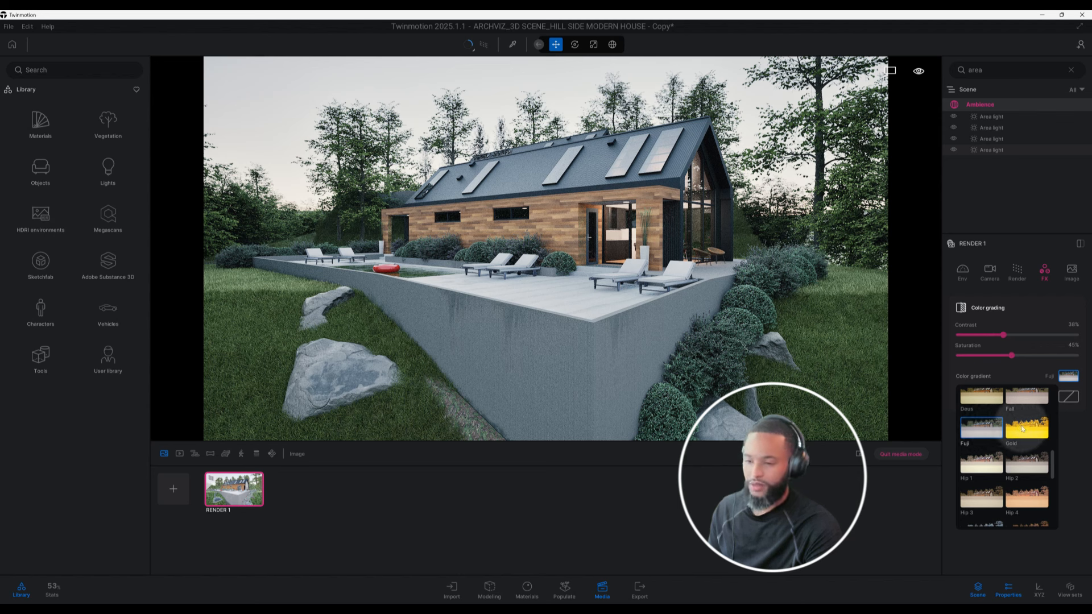
- Compare further color gradient presets and try Day Midday on RENDER 1
scroll(1022, 426, "down", 2)
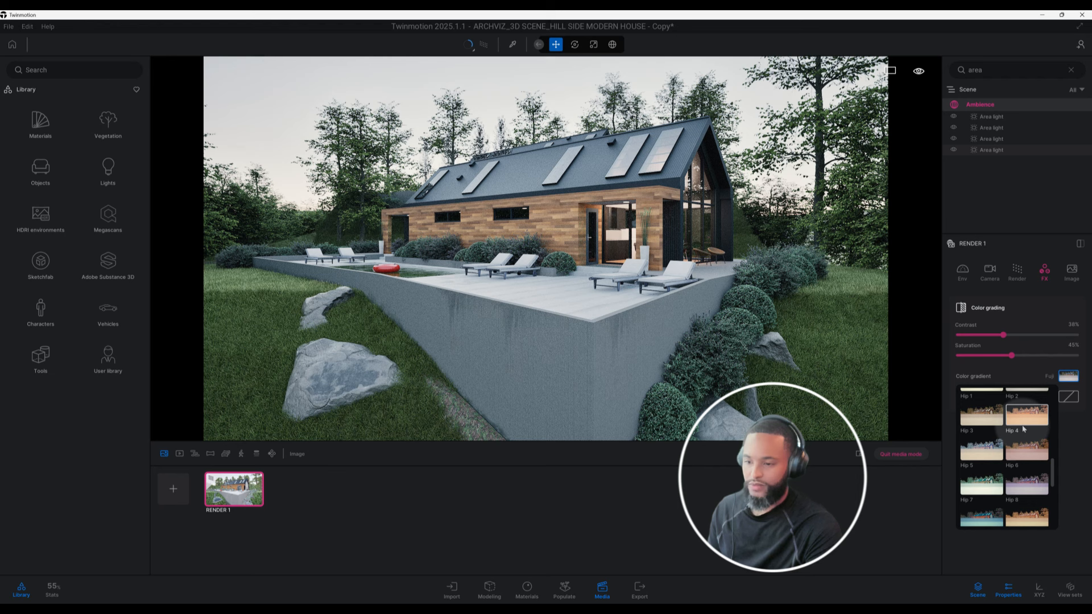
scroll(1027, 430, "up", 5)
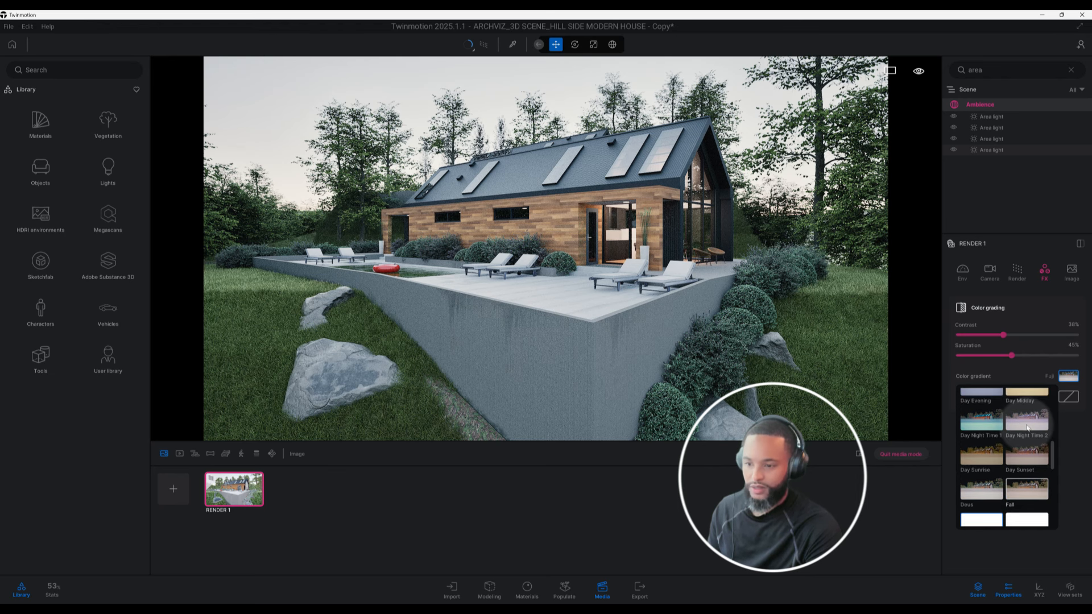
scroll(1037, 433, "up", 5)
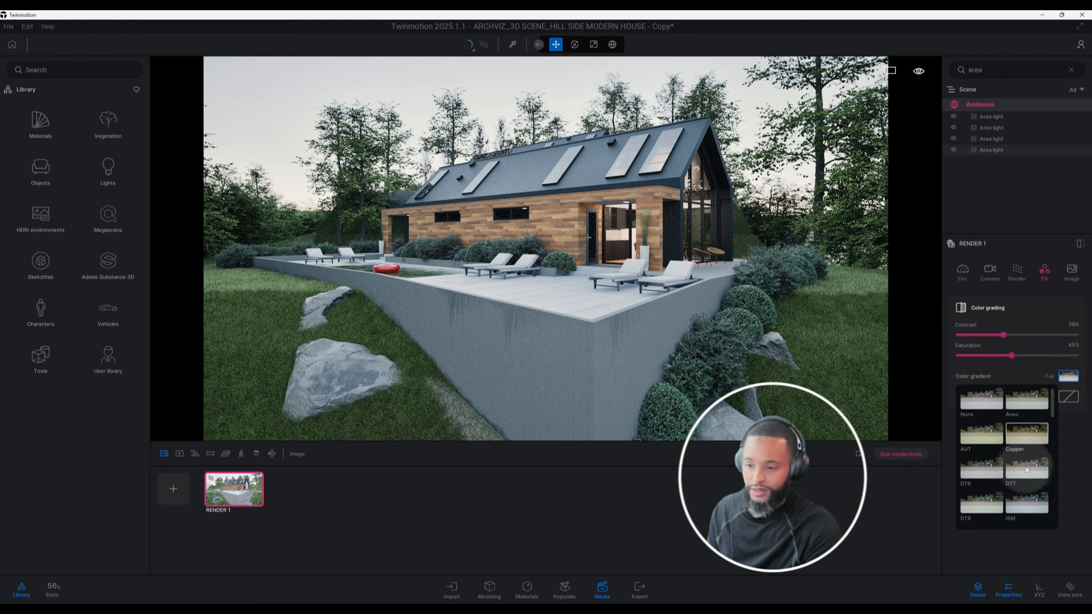
scroll(1023, 479, "down", 1)
scroll(1023, 479, "down", 5)
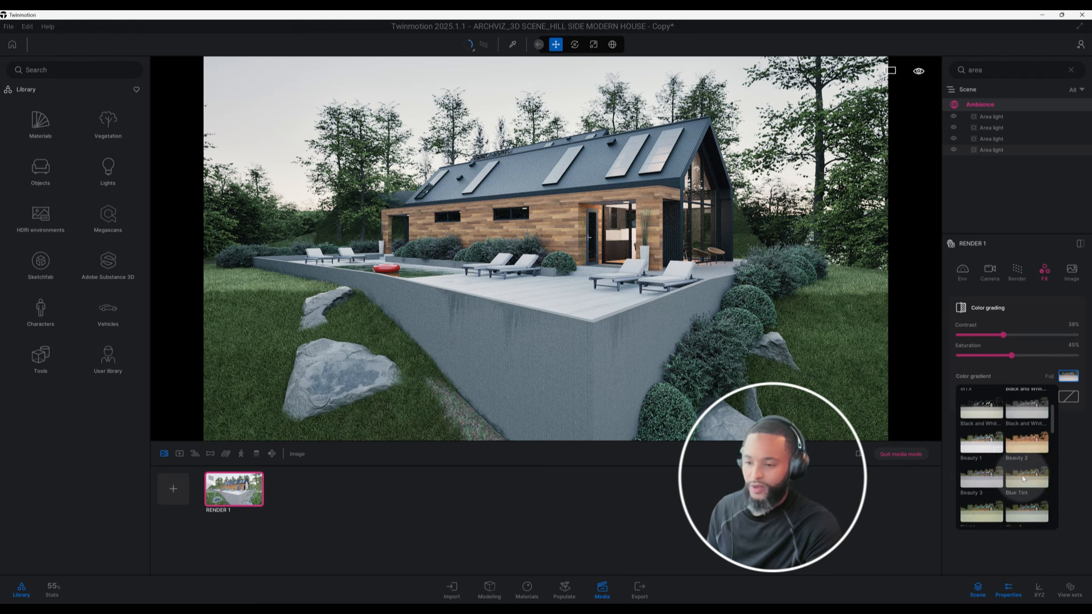
scroll(1023, 479, "down", 1)
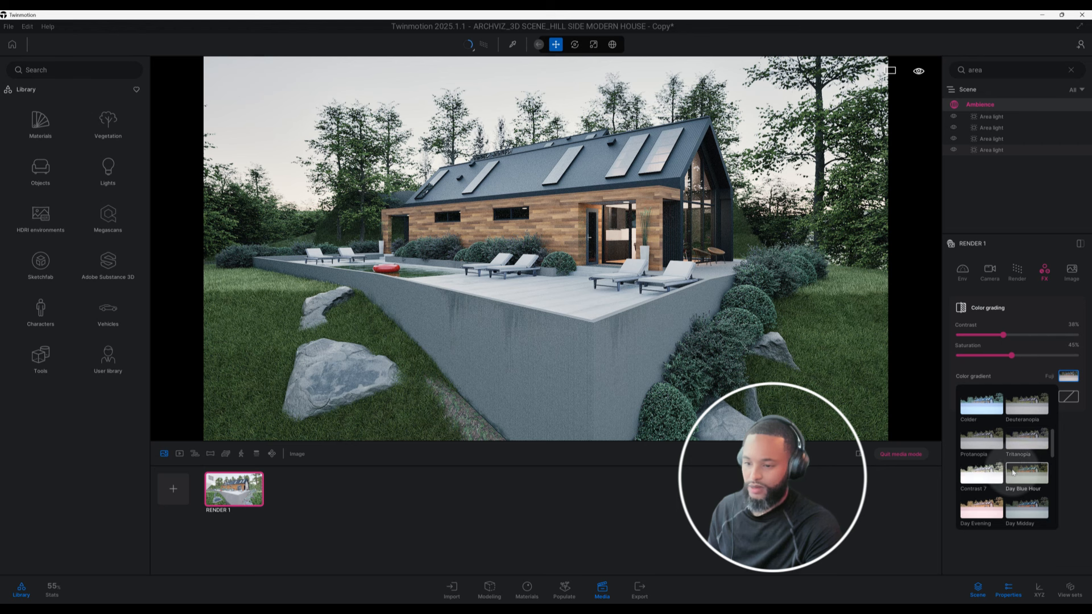
scroll(1027, 473, "down", 3)
scroll(1027, 473, "down", 1)
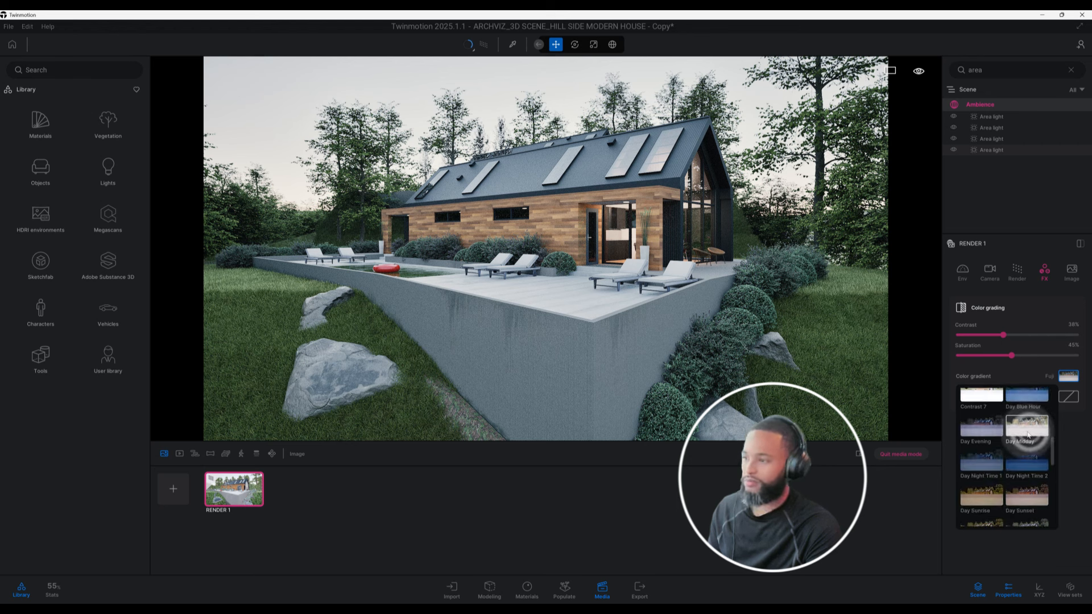
left_click(1018, 440)
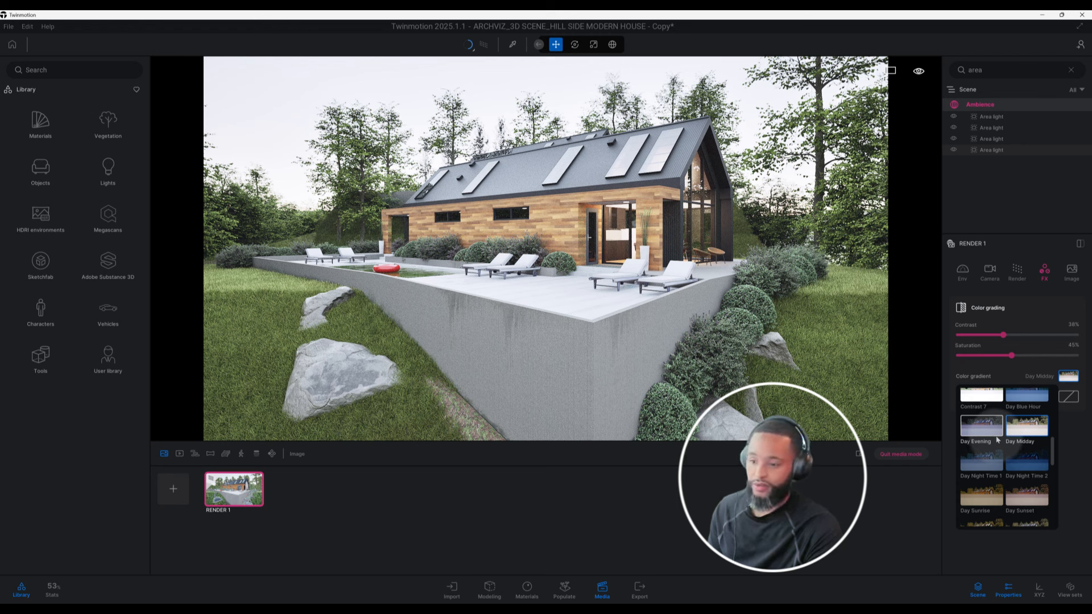
- Apply the Vice 2 color gradient to RENDER 1
scroll(1001, 444, "down", 5)
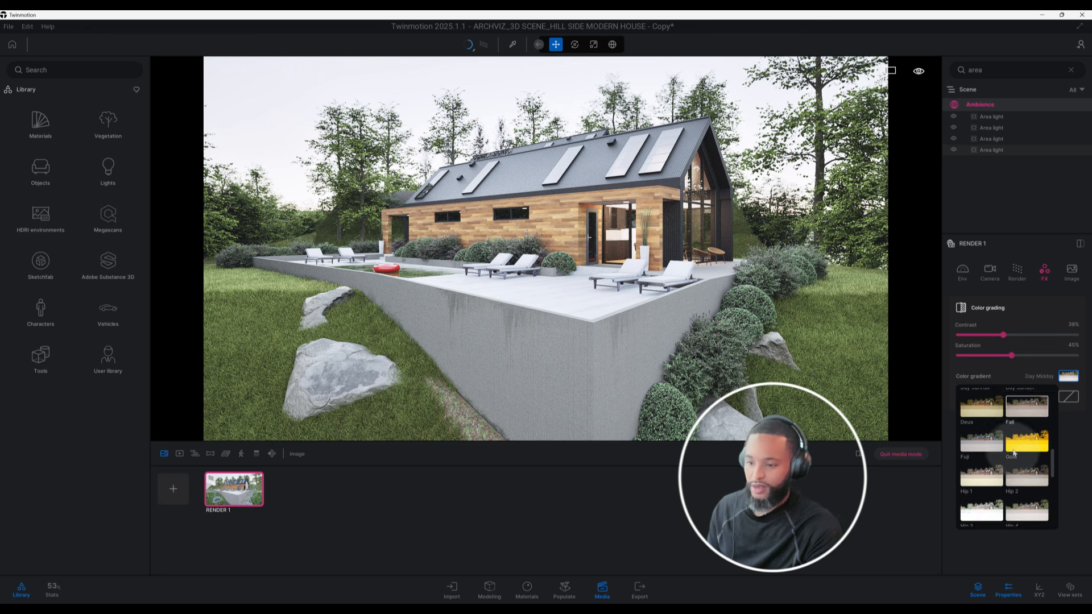
scroll(1015, 455, "down", 2)
scroll(1035, 479, "down", 3)
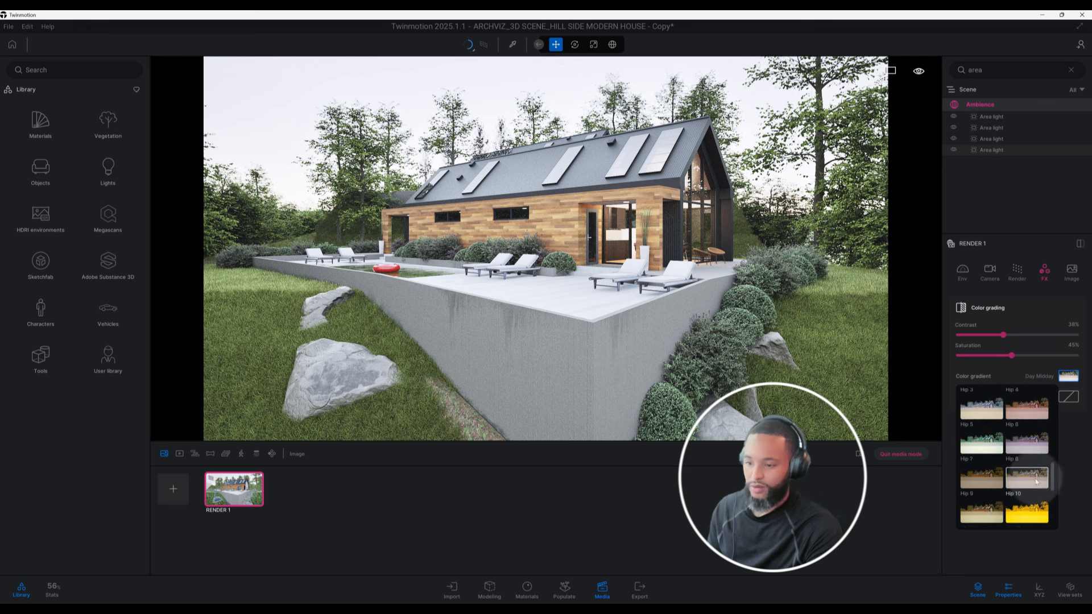
scroll(1035, 479, "down", 6)
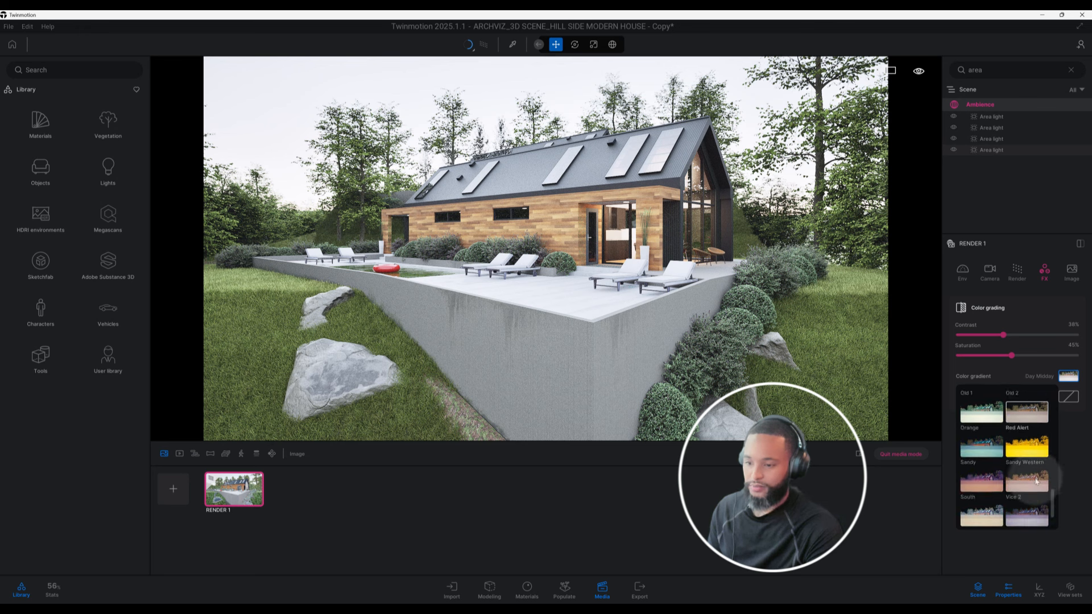
scroll(1035, 479, "down", 4)
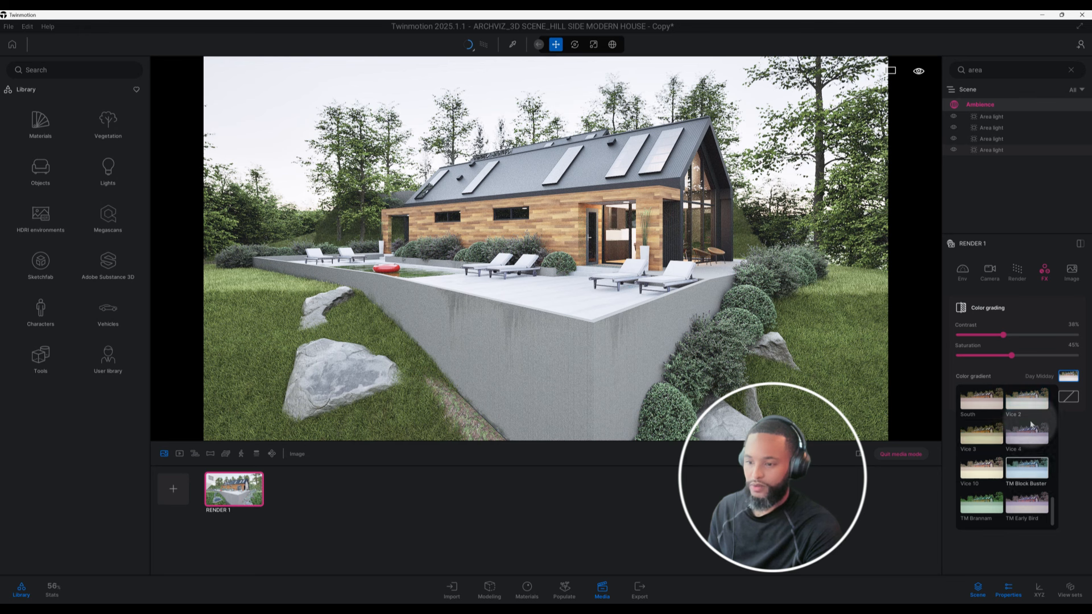
scroll(1031, 424, "up", 1)
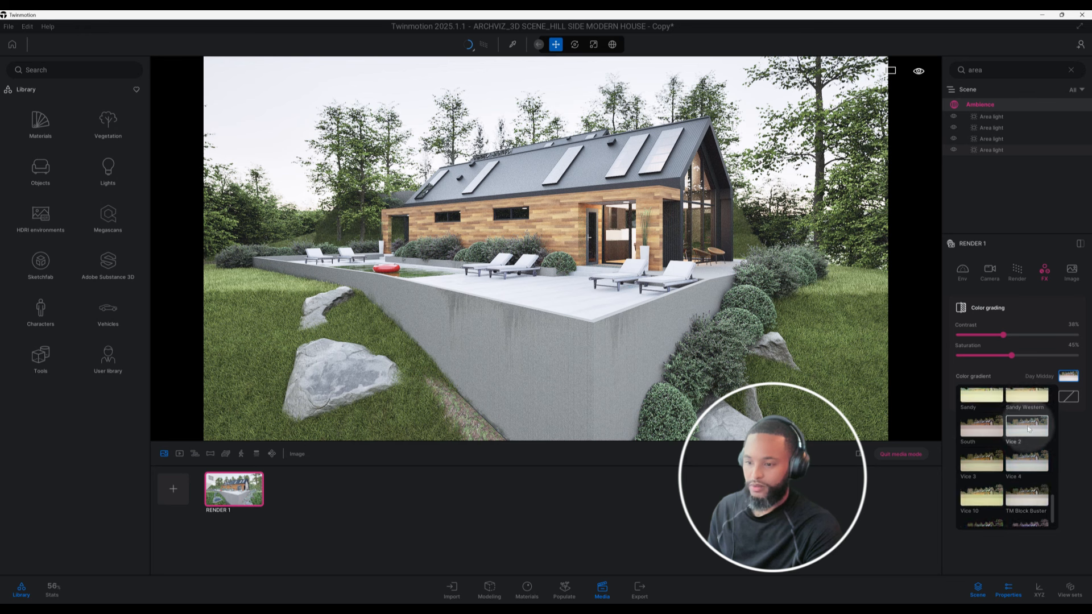
left_click(1027, 426)
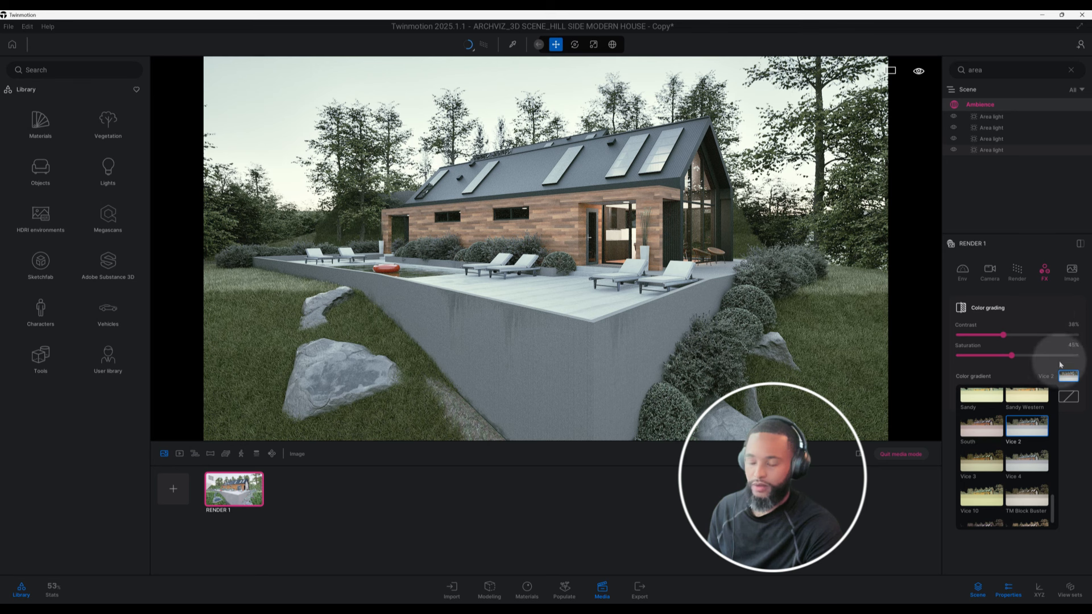
- View the available color grading filters without applying one and expand the Clay render settings
left_click(1066, 400)
left_click(1067, 399)
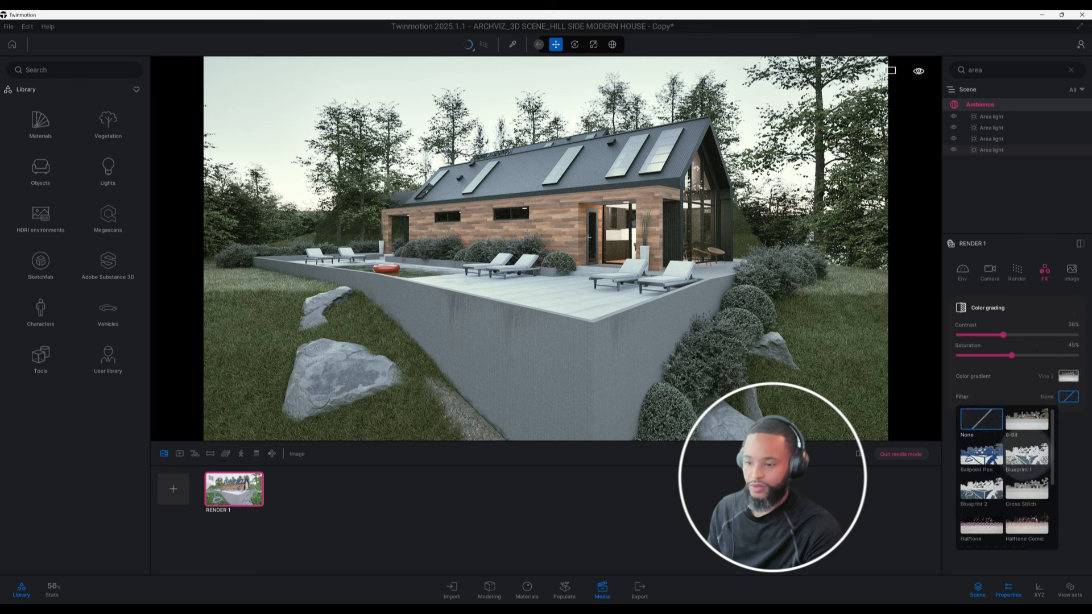
left_click(1070, 435)
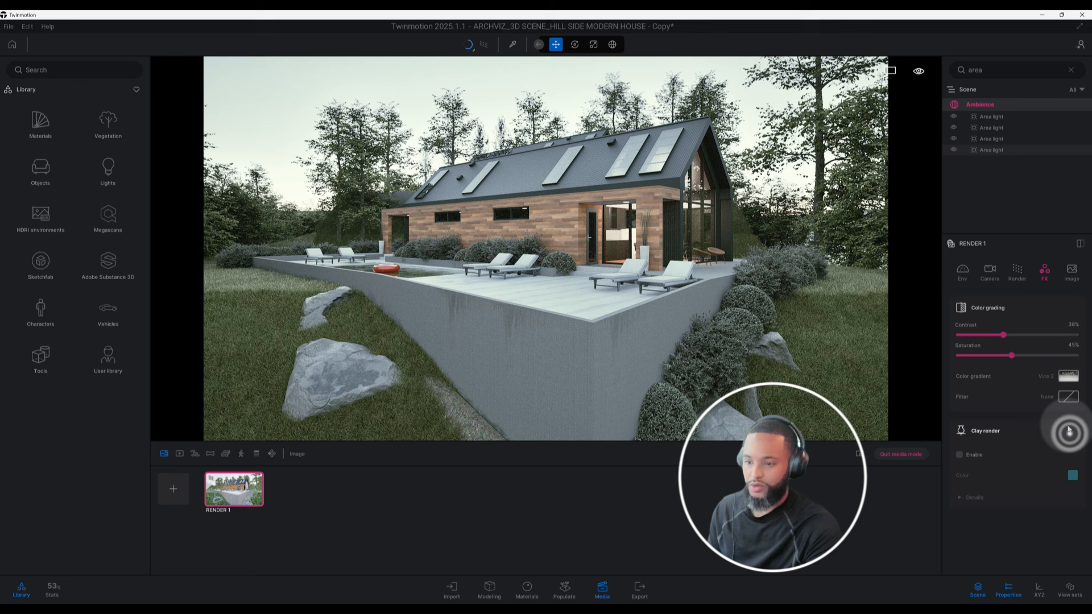
- Set RENDER 1's output size to 4K UHD 3840x2160 in the image format settings
left_click(1069, 278)
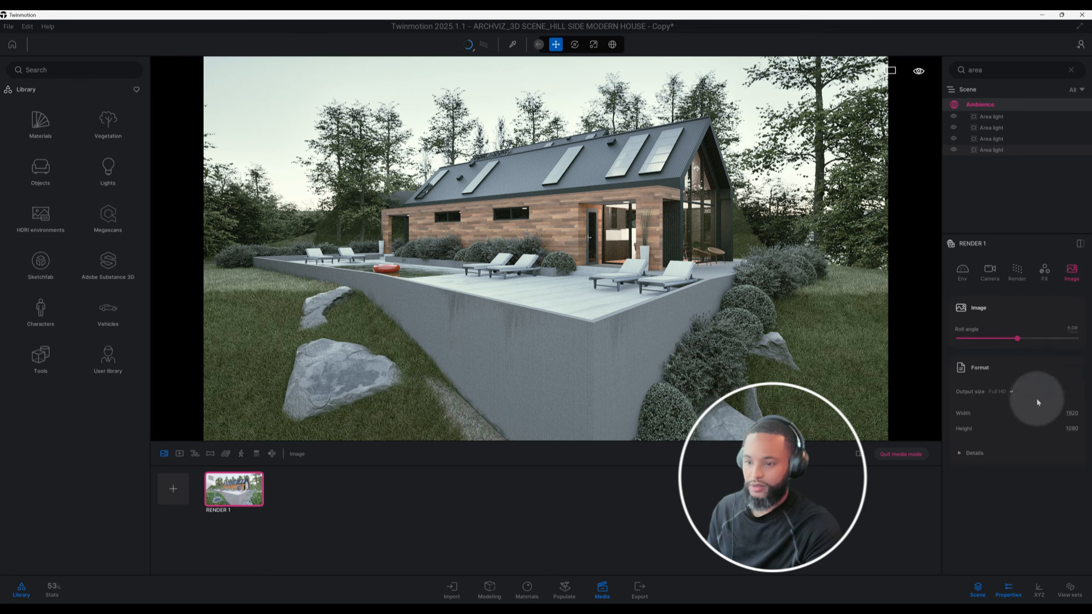
left_click(1011, 392)
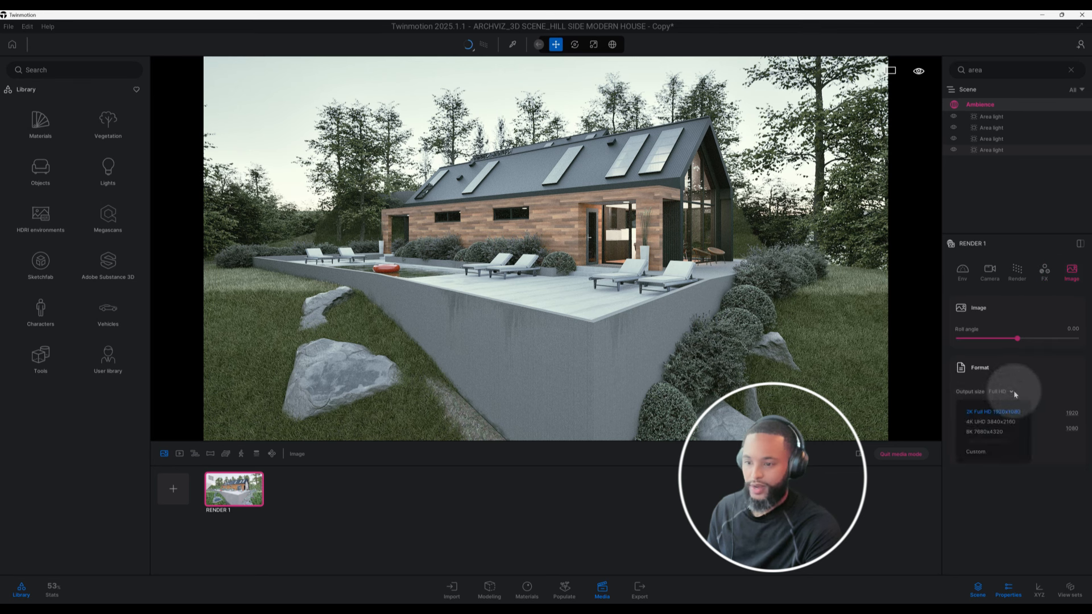
left_click(1006, 421)
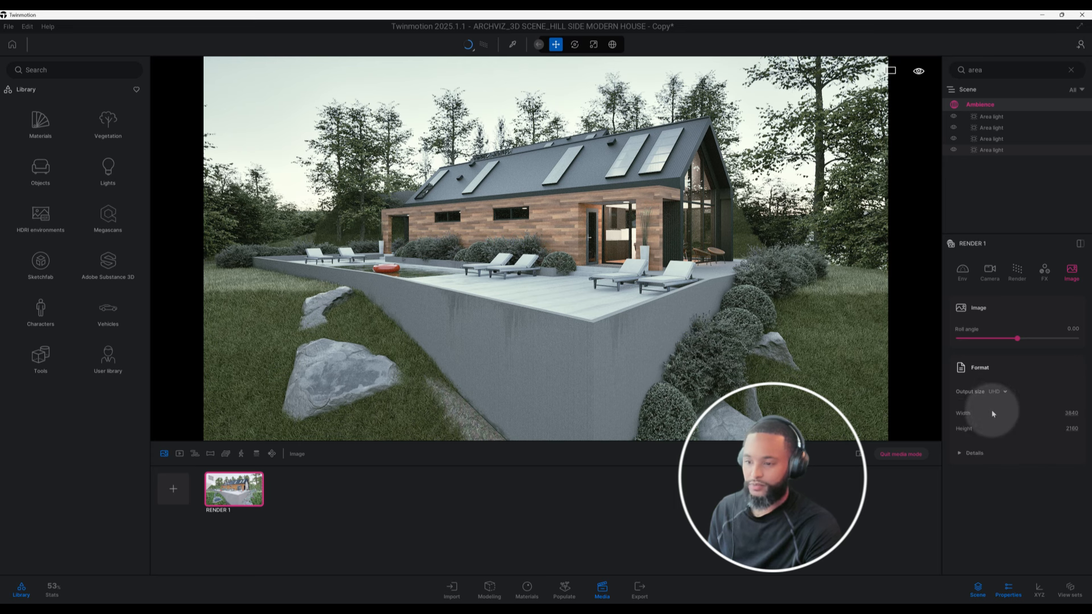